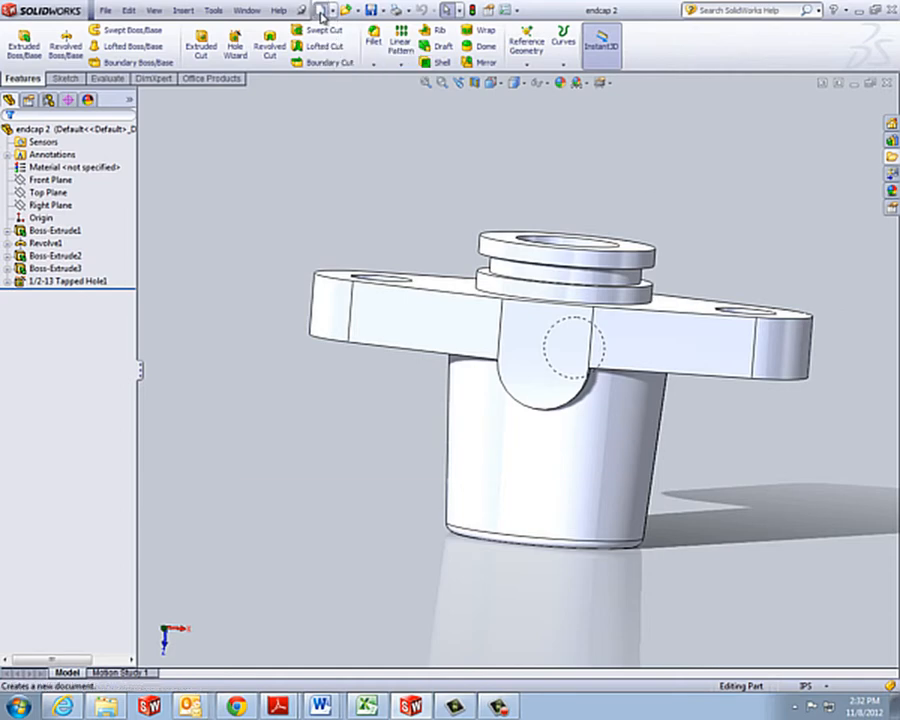
- Create a new part document and start a sketch on the Front Plane
left_click(321, 14)
double_click(284, 254)
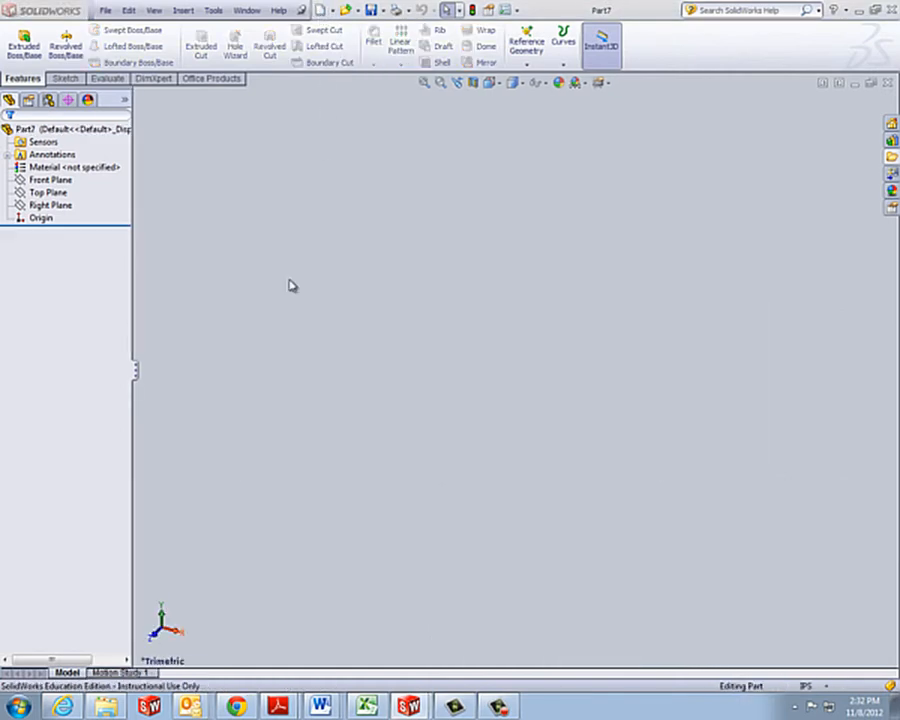
left_click(52, 180)
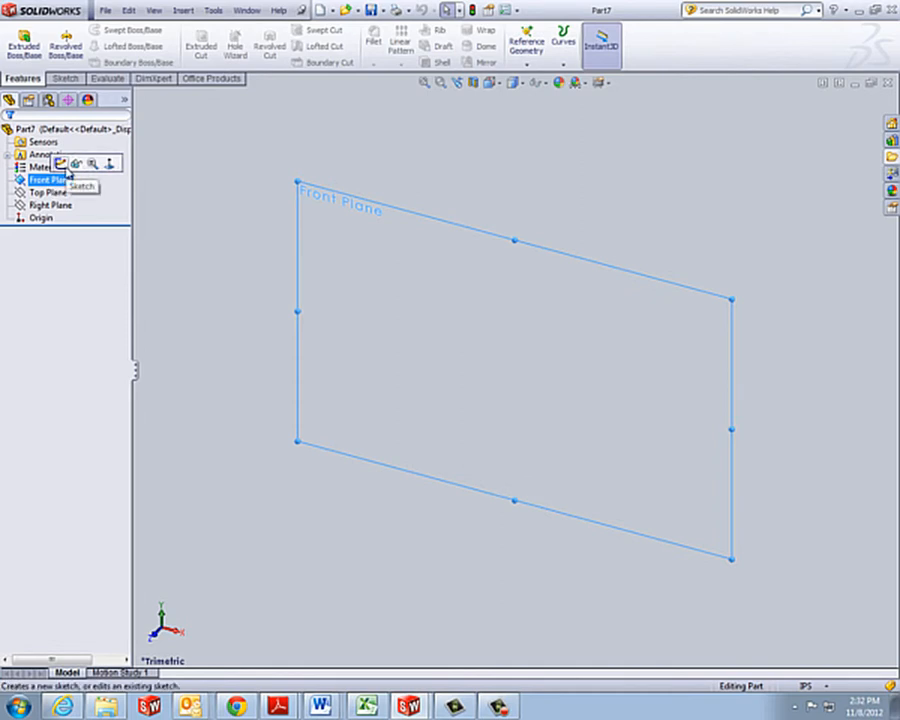
left_click(61, 164)
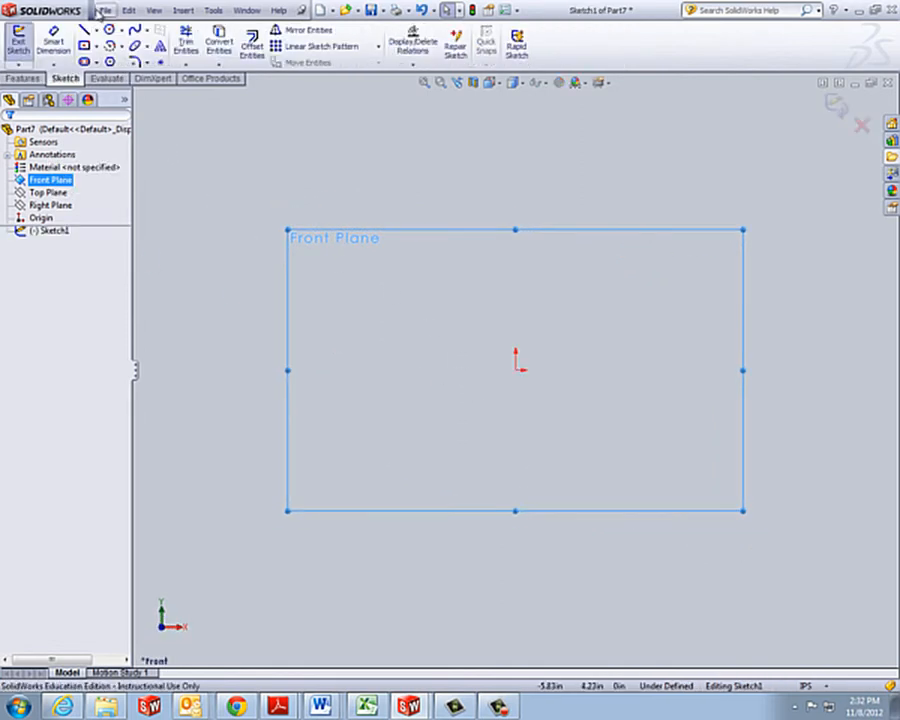
- Sketch a center rectangle about 0.76 in wide and 2.35 in high, centered on the origin
left_click(84, 45)
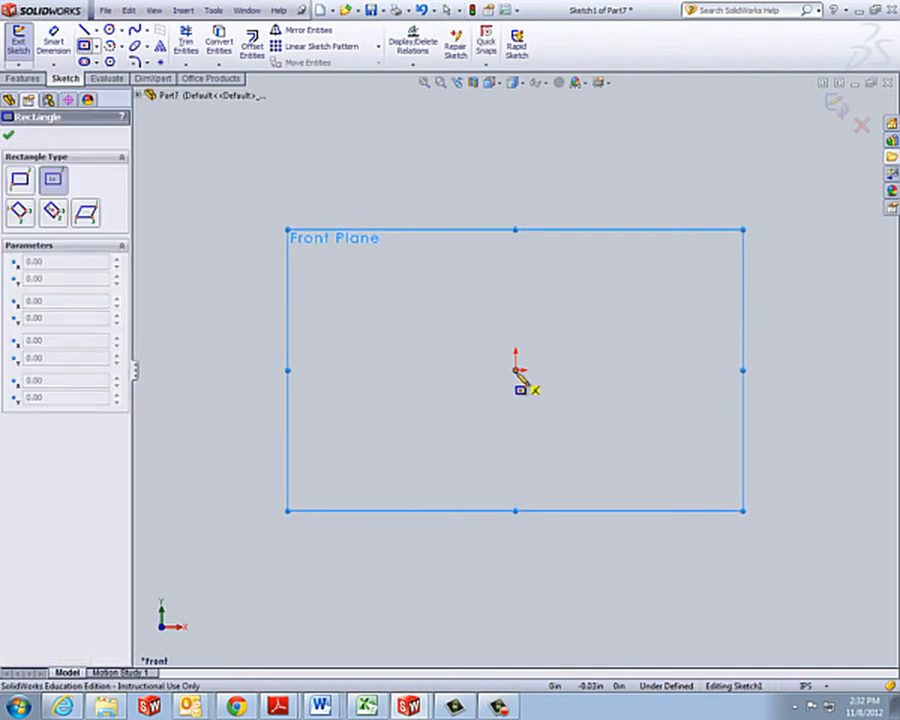
left_click(516, 371)
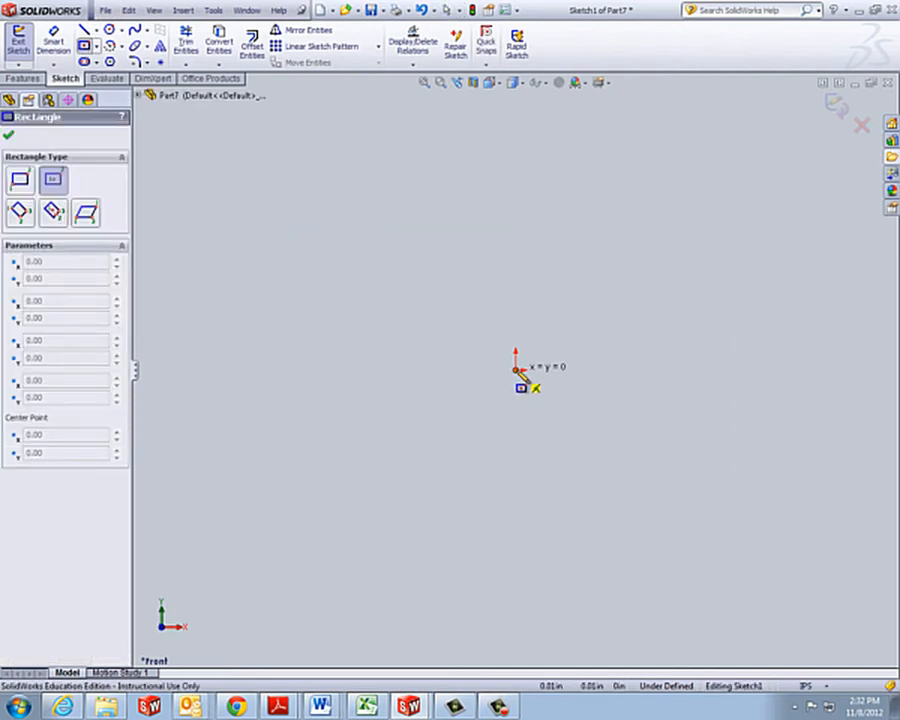
left_click(540, 296)
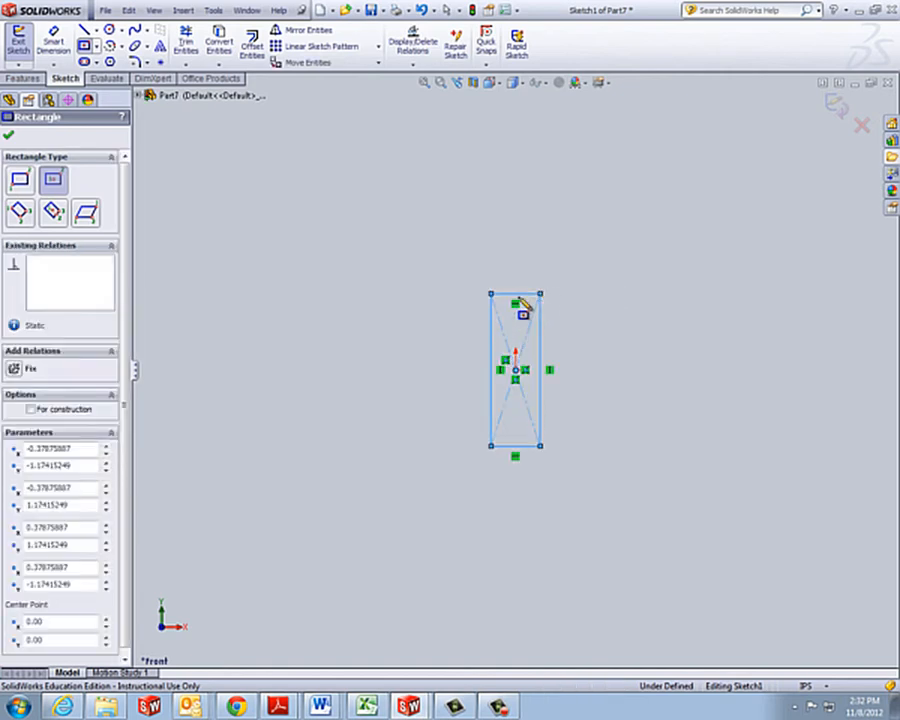
- Dimension the rectangle's top edge and set its width to 0.75 in
left_click(50, 42)
left_click(513, 295)
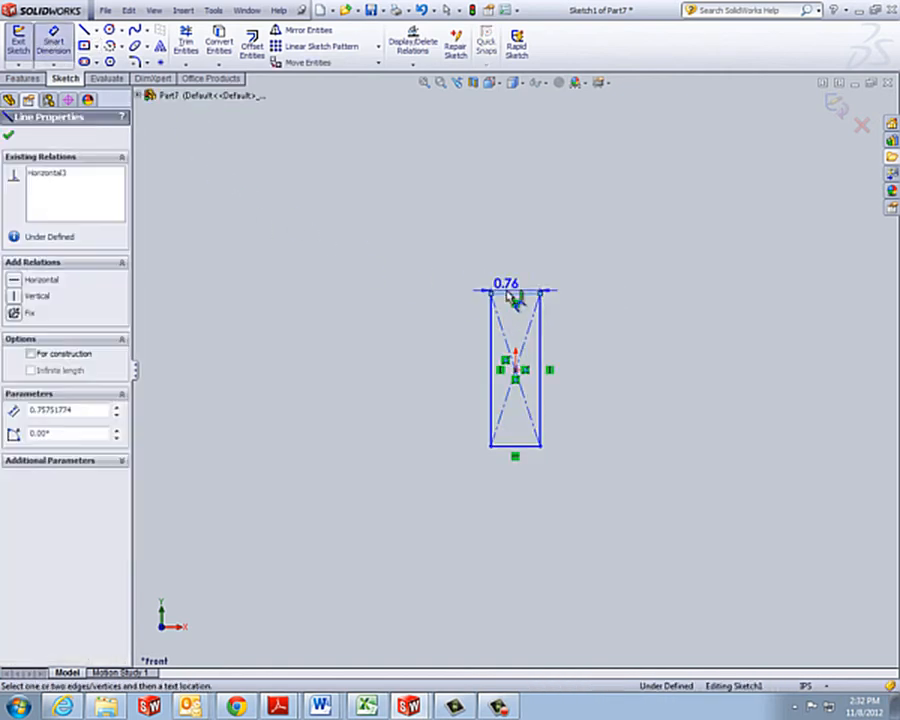
left_click(512, 255)
key("BackSpace")
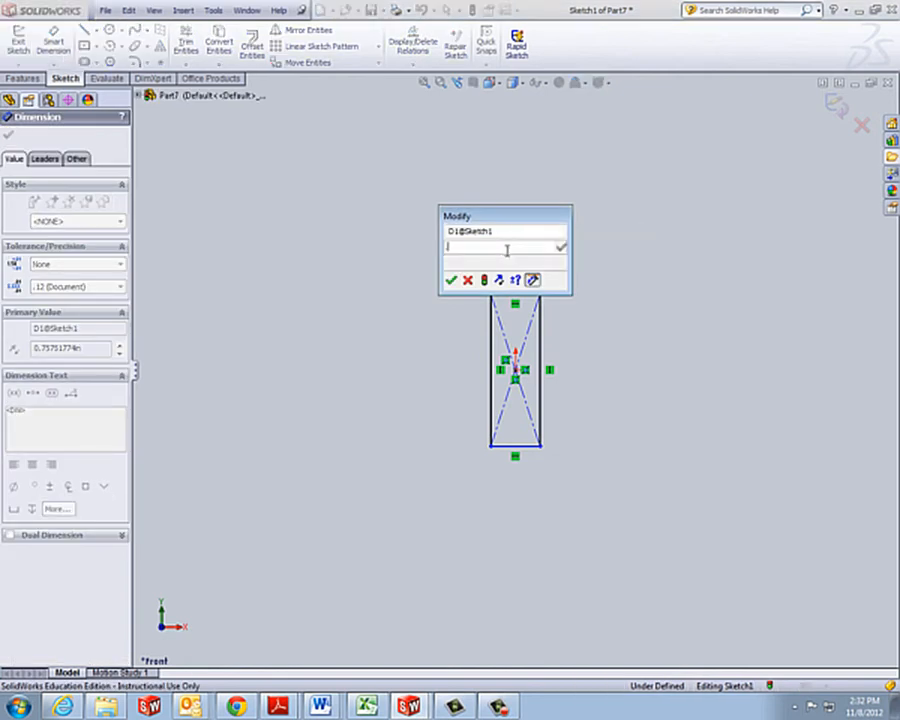
type(".75")
key("Return")
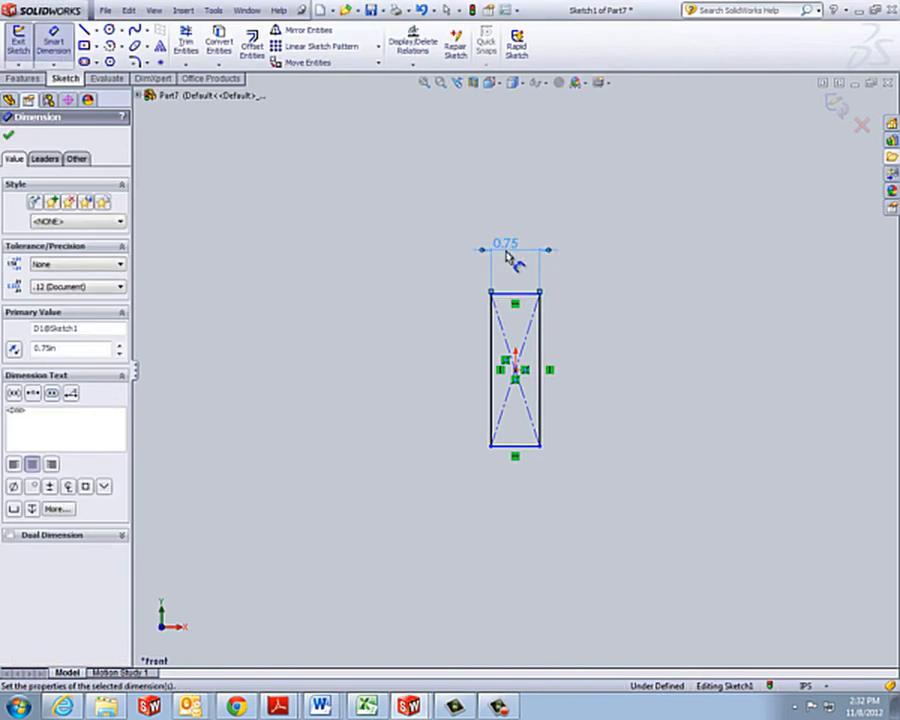
- Dimension the rectangle's vertical side and set its height to 1.85 in
left_click(541, 335)
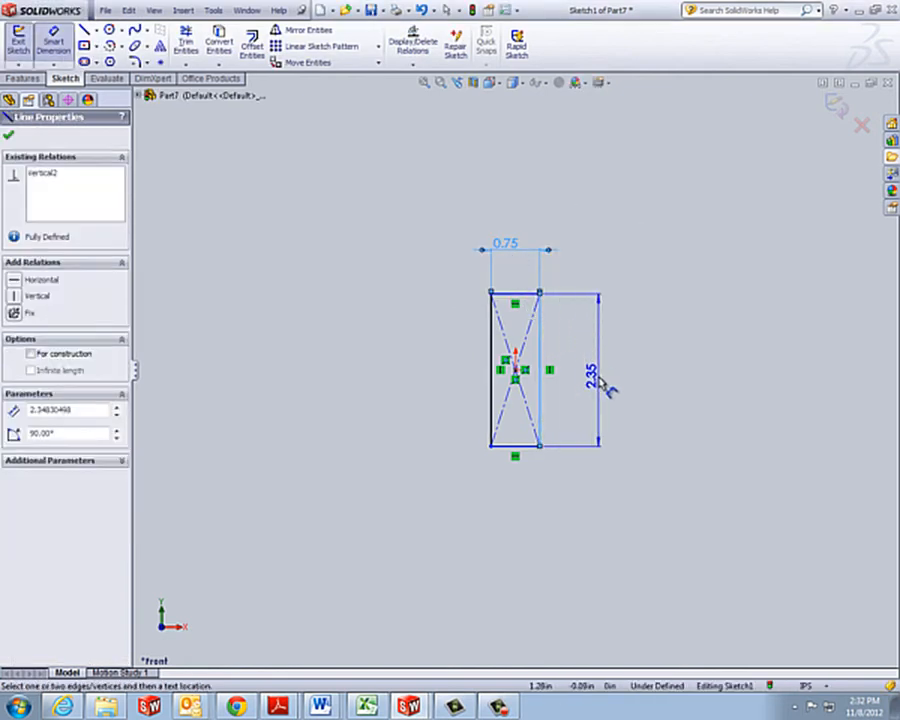
left_click(606, 362)
type("1.8")
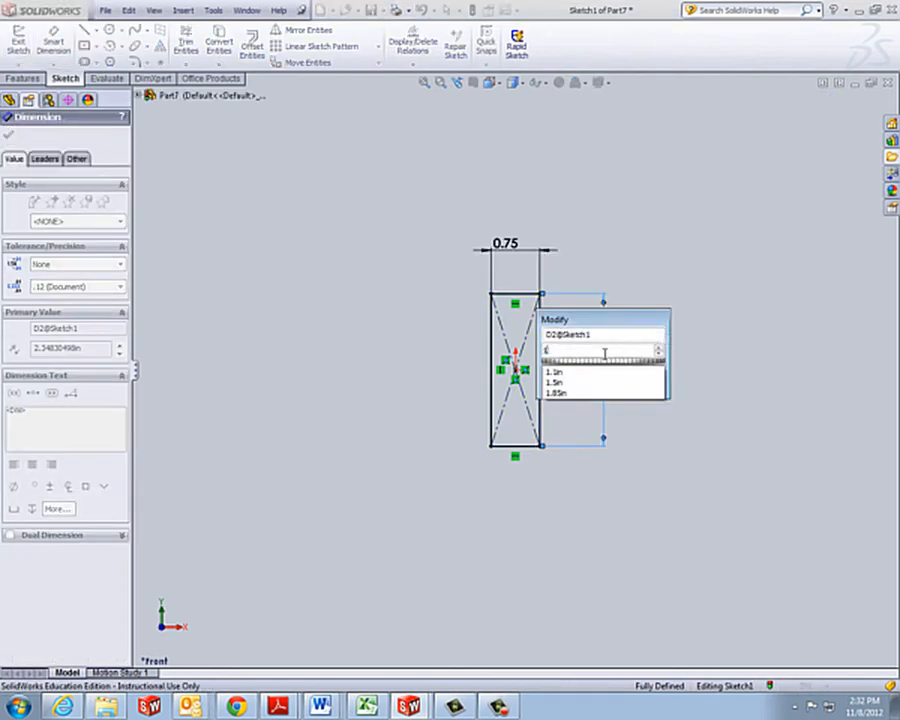
type("5")
key("Return")
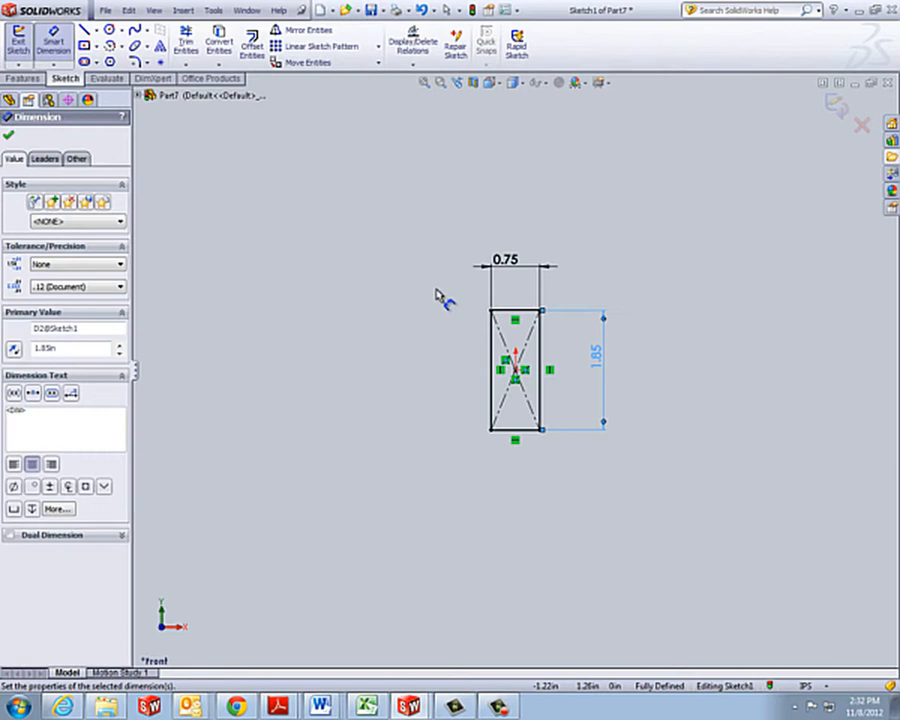
key("Escape")
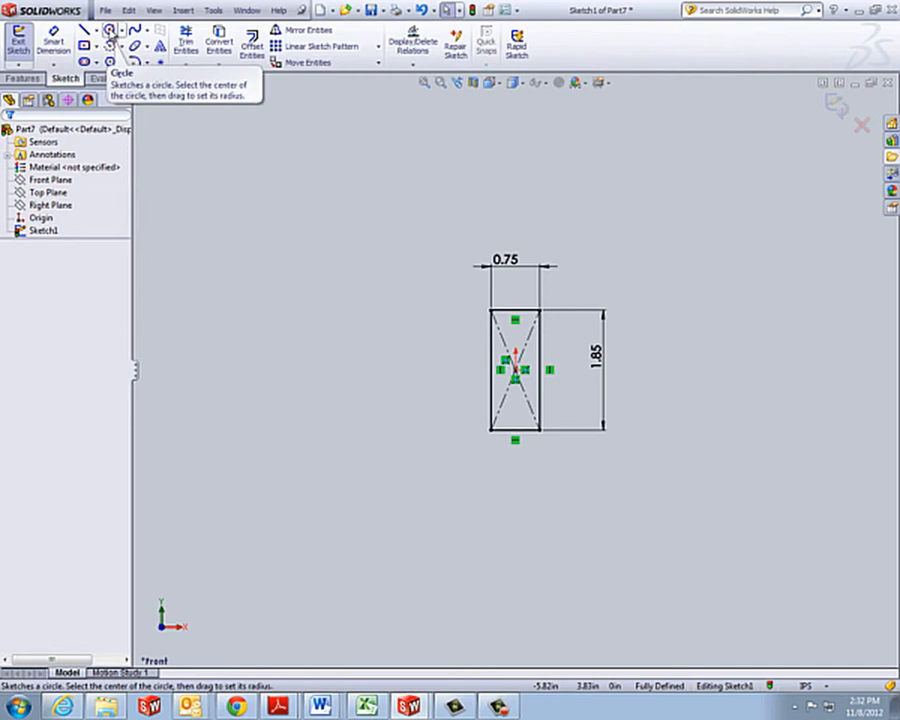
- Sketch a circle of about 0.42 in radius left of the rectangle, centered level with the origin about 1.36 in away
left_click(110, 31)
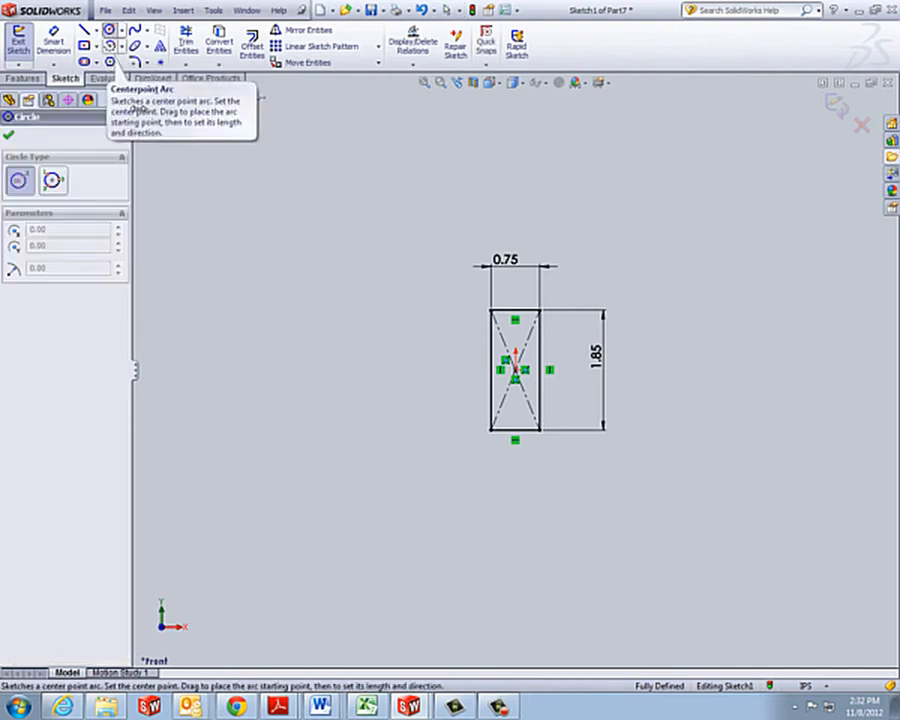
left_click(427, 369)
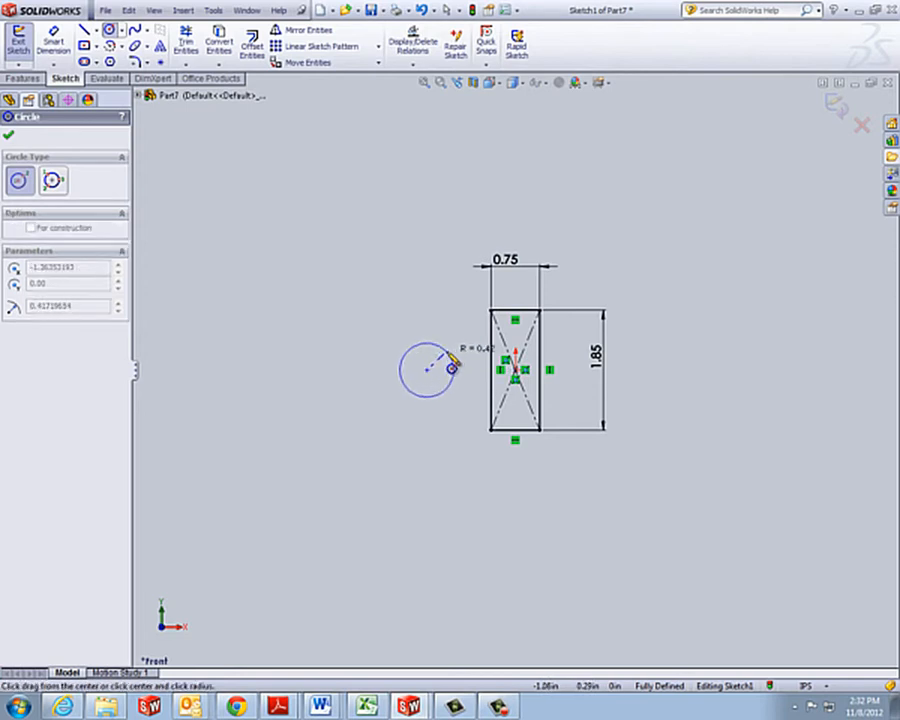
left_click(452, 367)
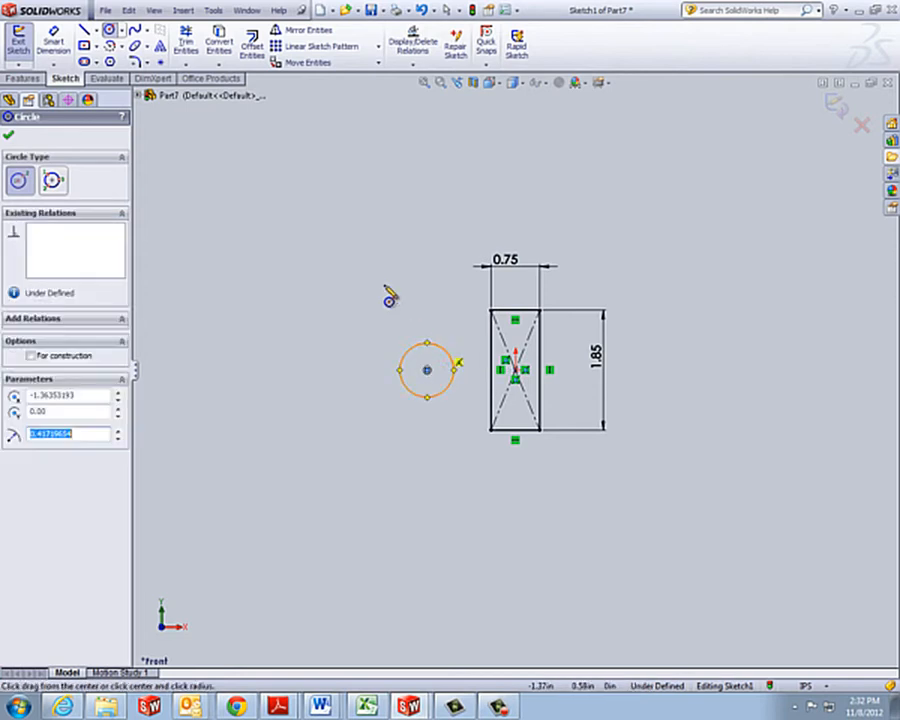
- Dimension the circle and set its diameter to 1.1 in
left_click(62, 42)
left_click(417, 348)
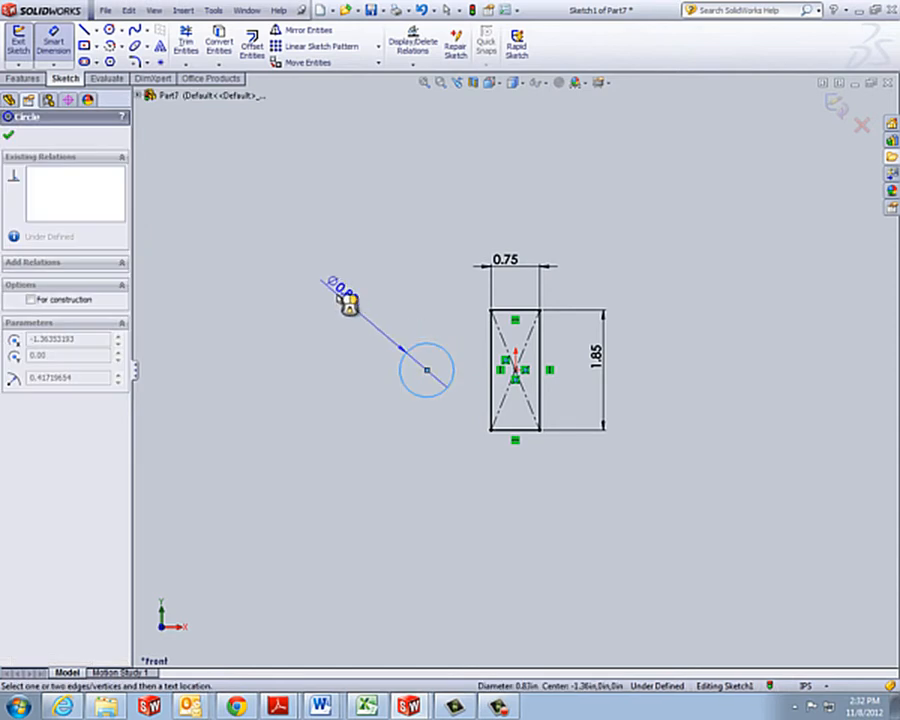
left_click(348, 305)
type("1.1")
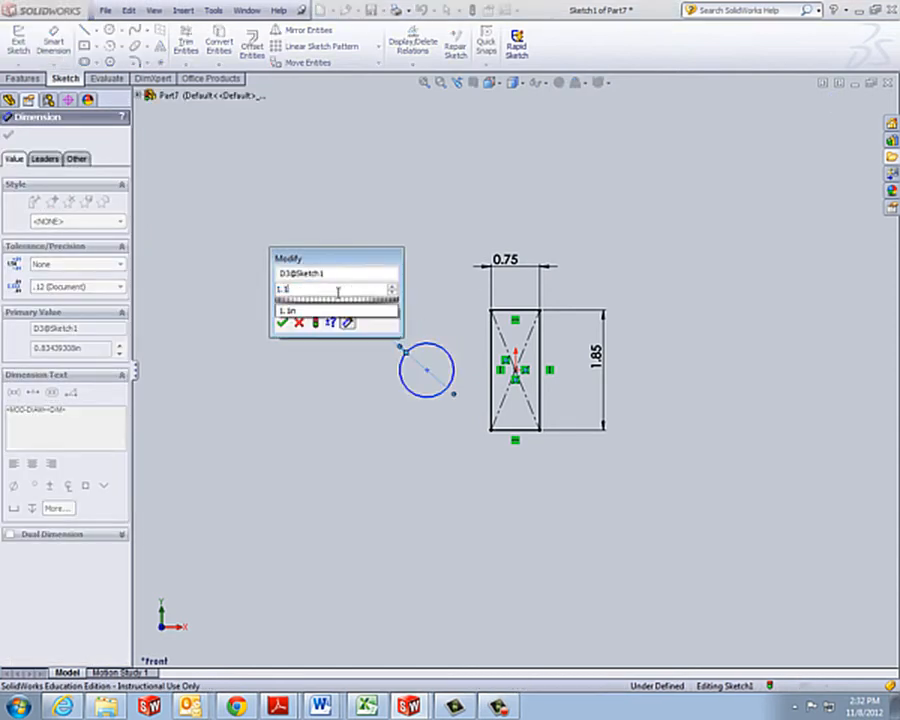
key("Return")
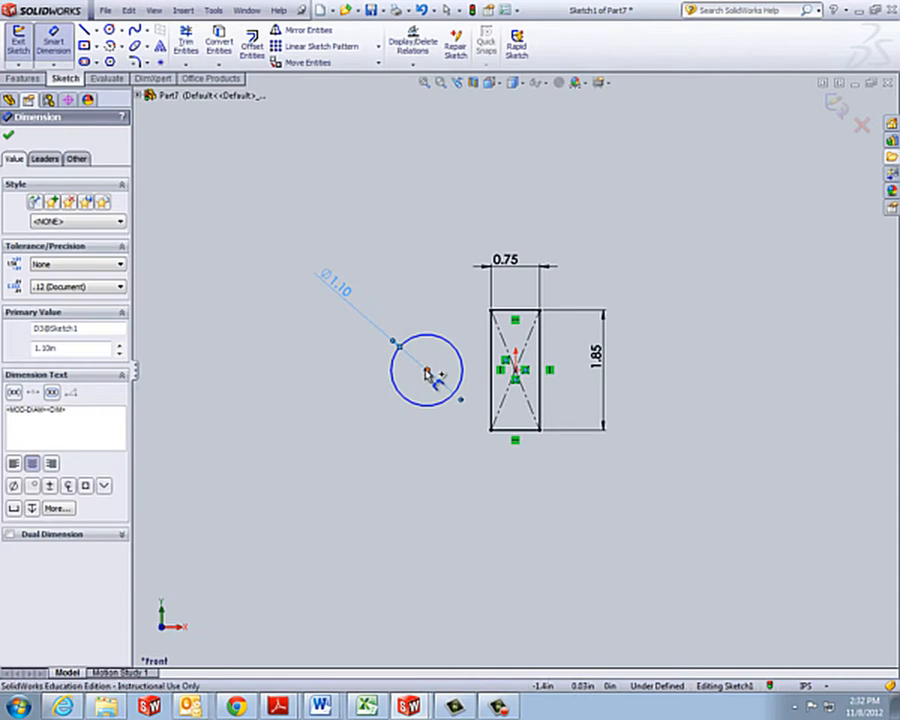
- Dimension the horizontal distance between the circle's center and the origin as 1.5 in
left_click(428, 371)
left_click(515, 370)
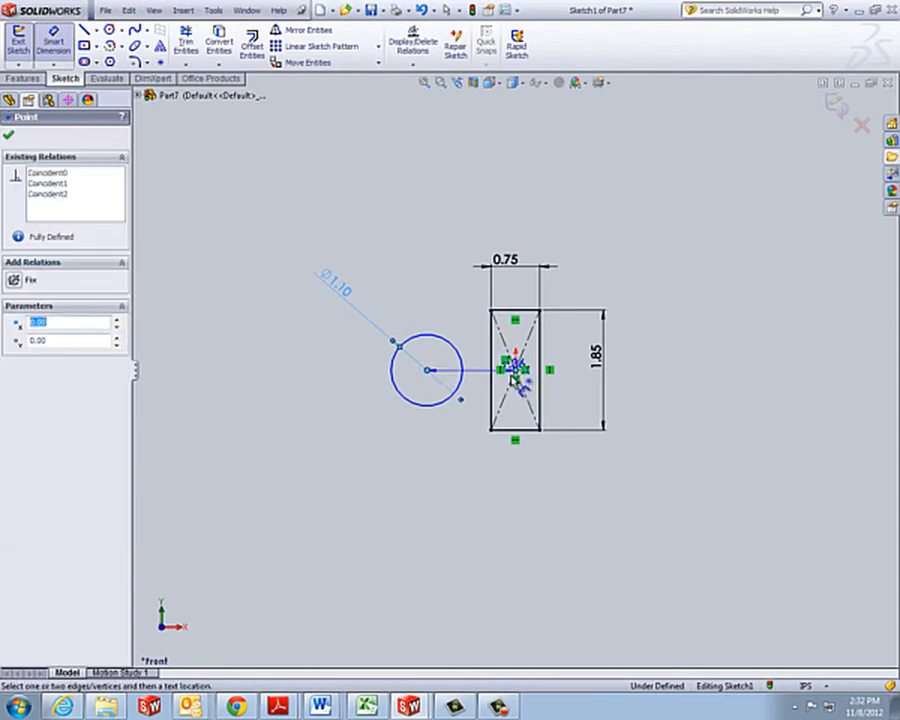
left_click(470, 486)
type("1")
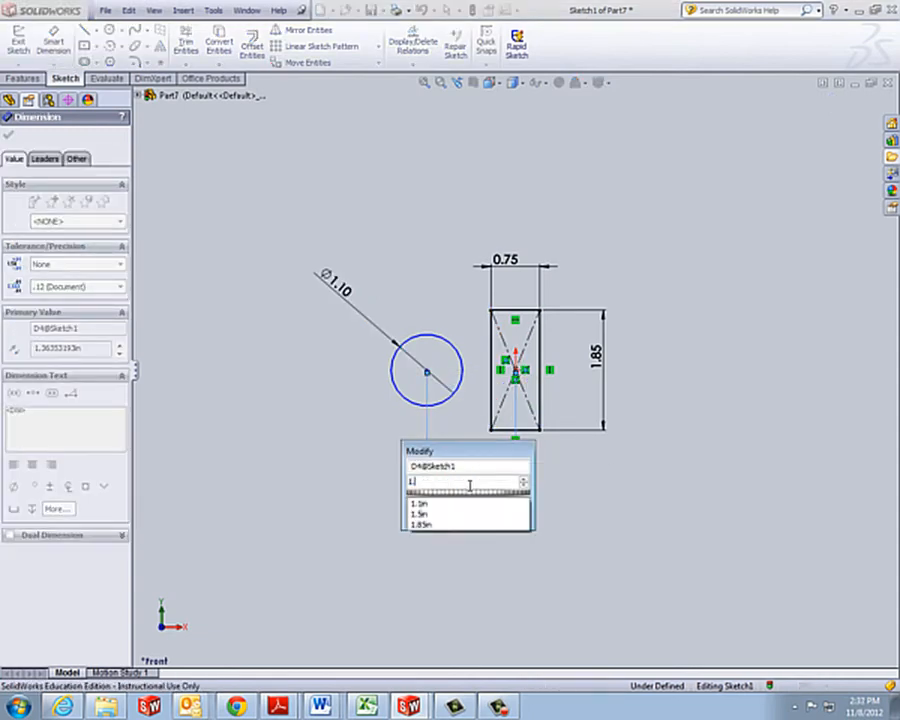
type(".5")
key("Return")
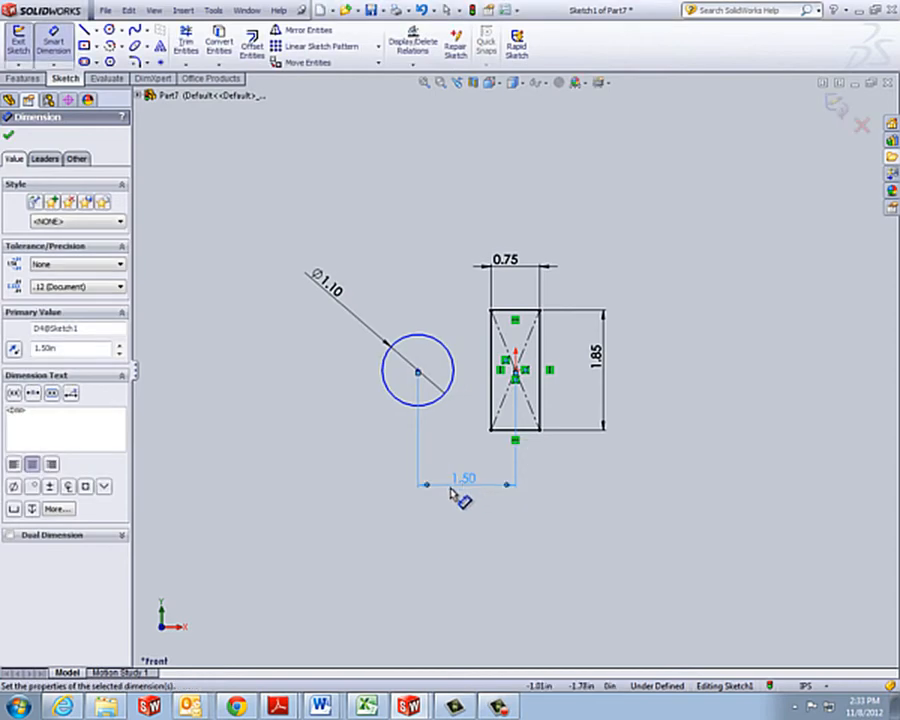
key("Escape")
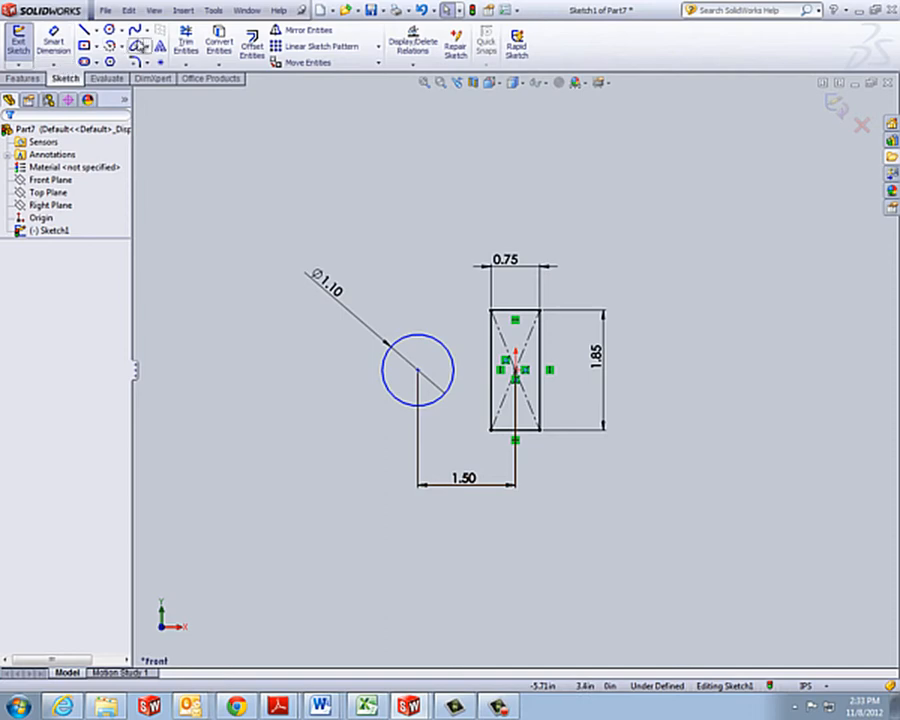
- Draw two lines tangent to the circle's upper and lower sides, ending at the rectangle's upper-left and lower-left corners
left_click(85, 31)
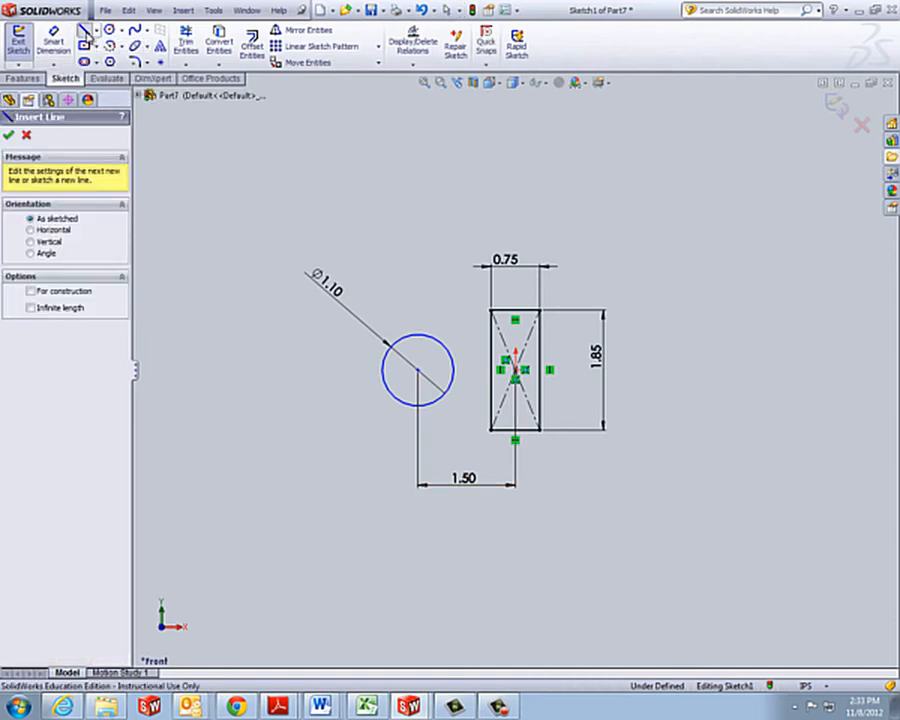
left_click(417, 336)
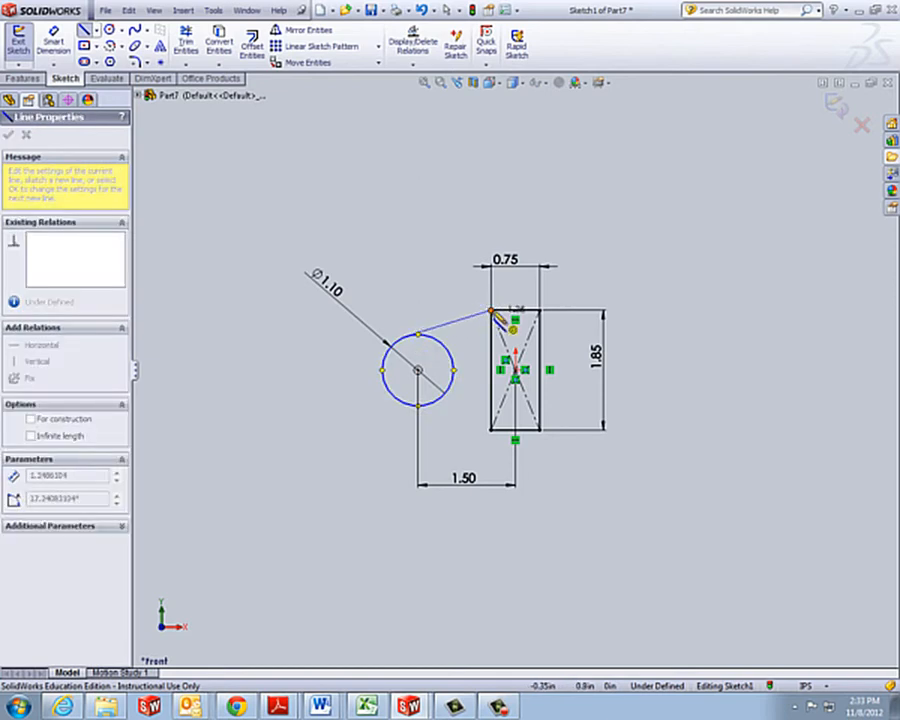
left_click(491, 312)
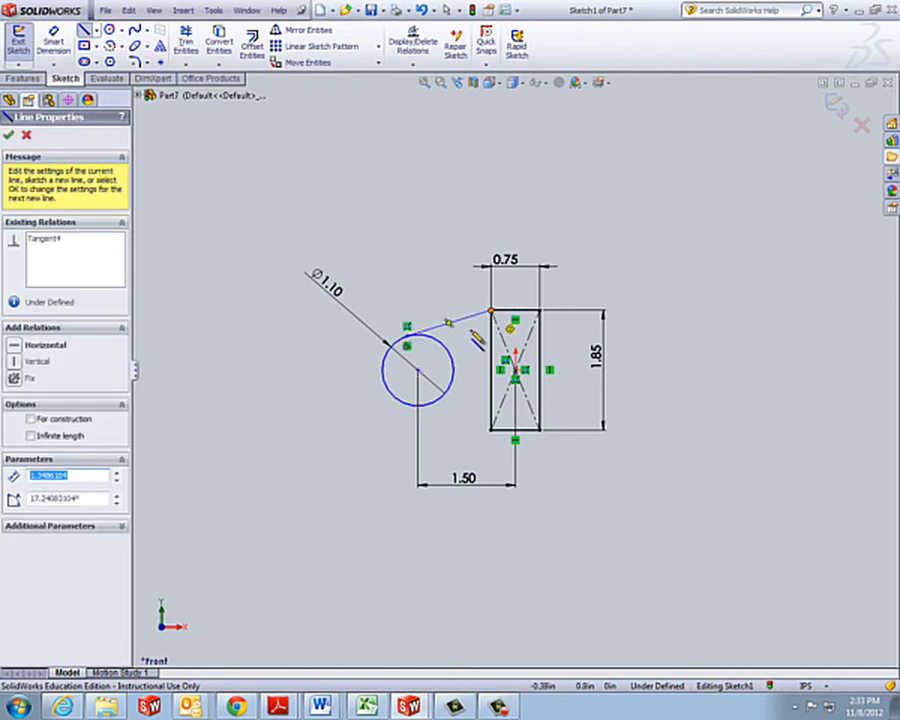
left_click(416, 406)
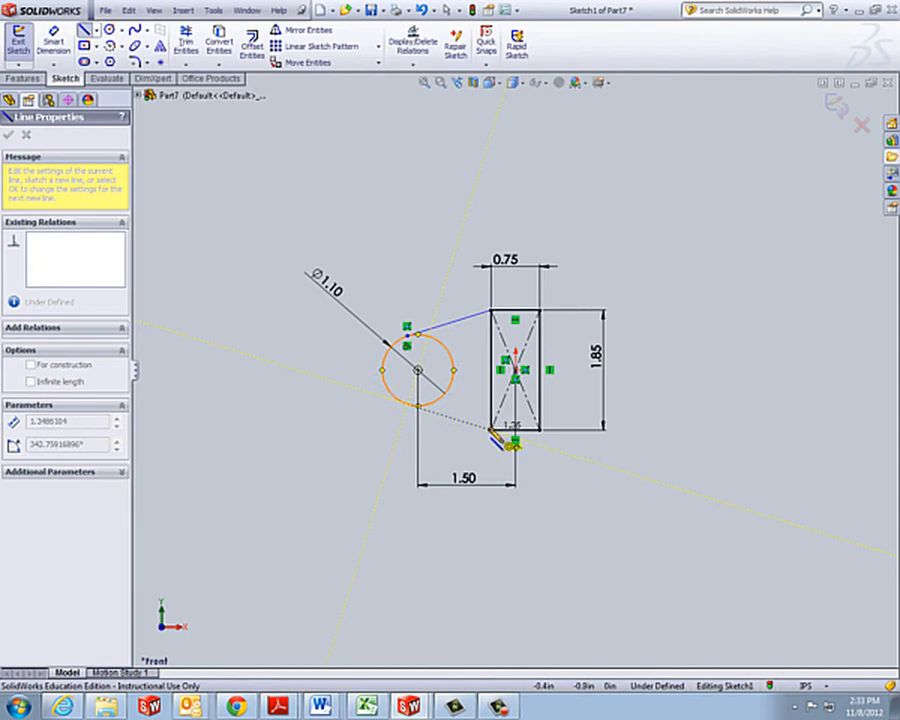
left_click(491, 431)
key("Escape")
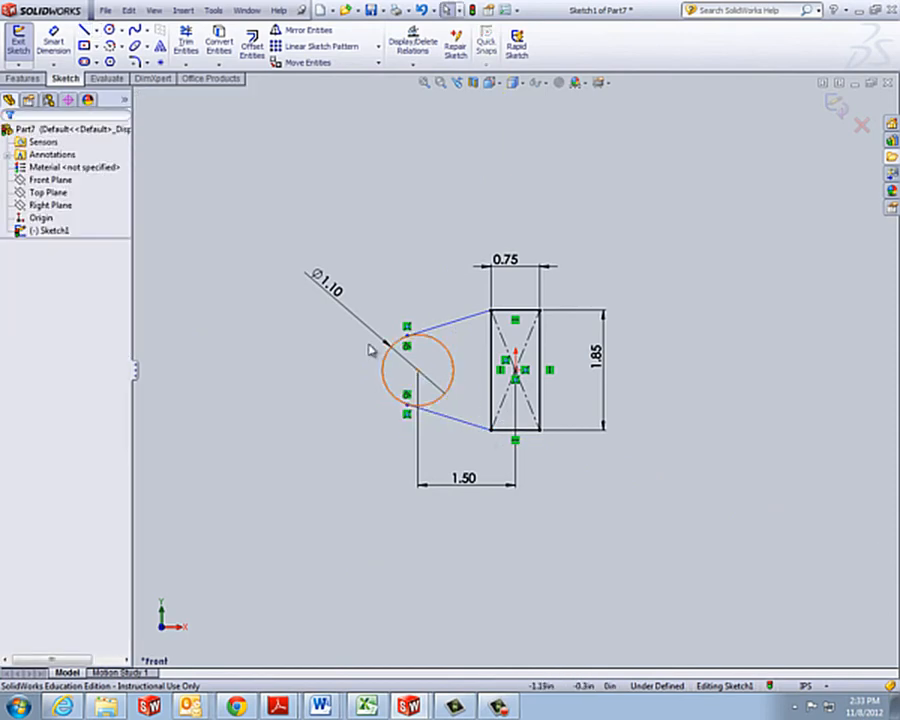
- Power trim the circle's inner arc, both vertical sides of the rectangle and its construction diagonals
left_click(186, 46)
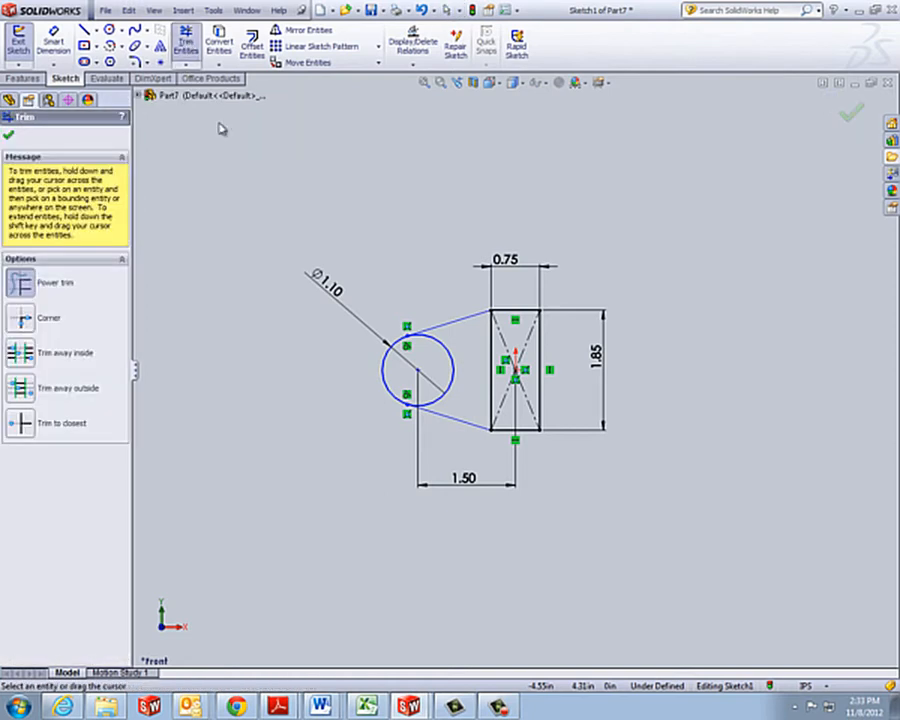
left_click_drag(476, 377, 437, 365)
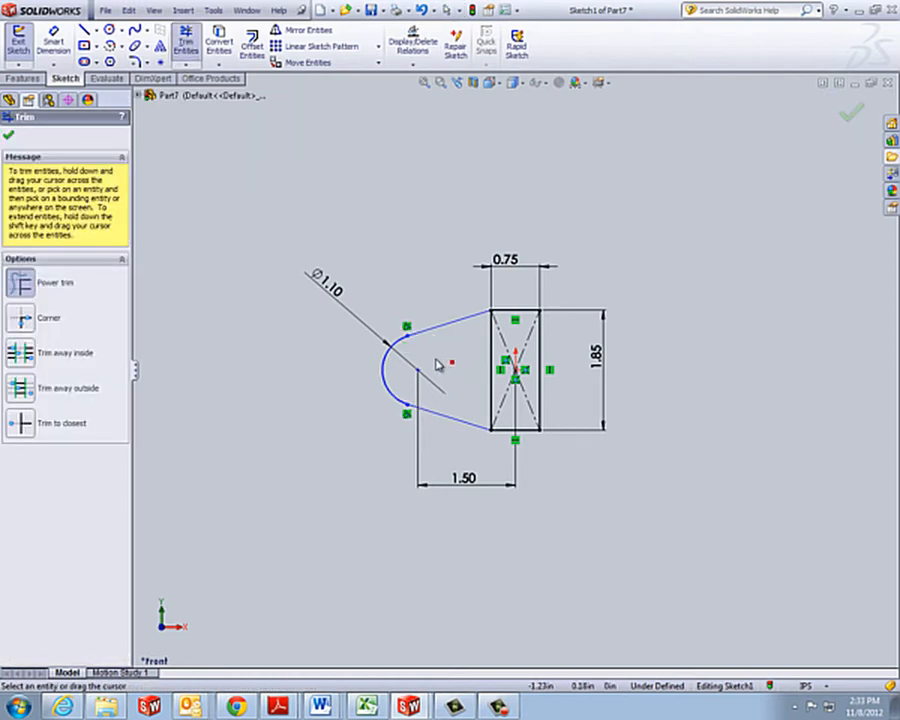
mouse_move(476, 400)
left_mouse_down()
mouse_move(538, 402)
mouse_move(558, 356)
mouse_move(502, 337)
mouse_move(477, 350)
mouse_move(486, 373)
left_mouse_up()
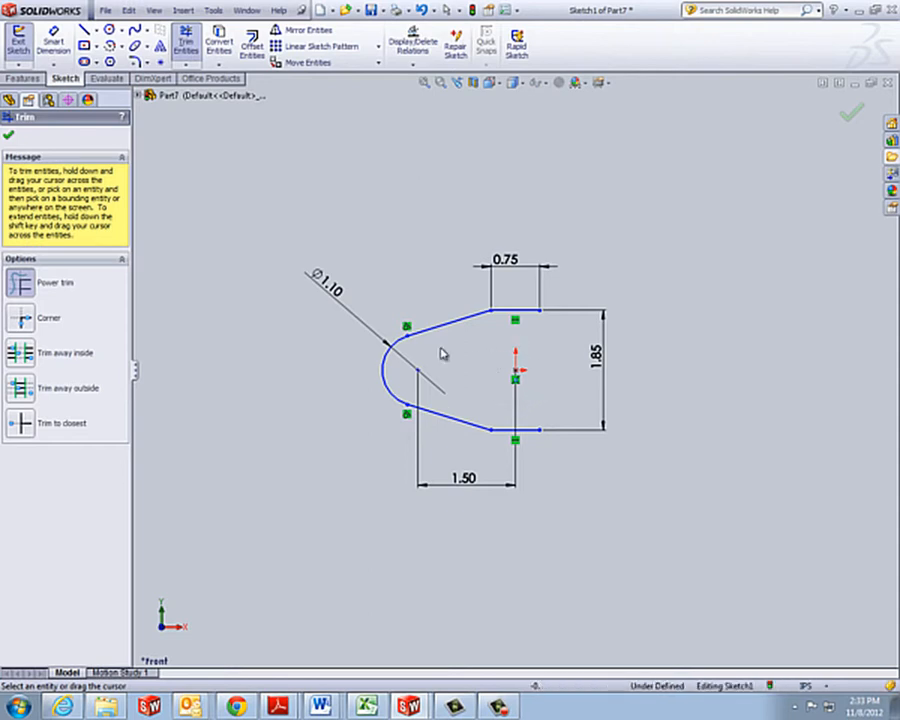
left_click(9, 137)
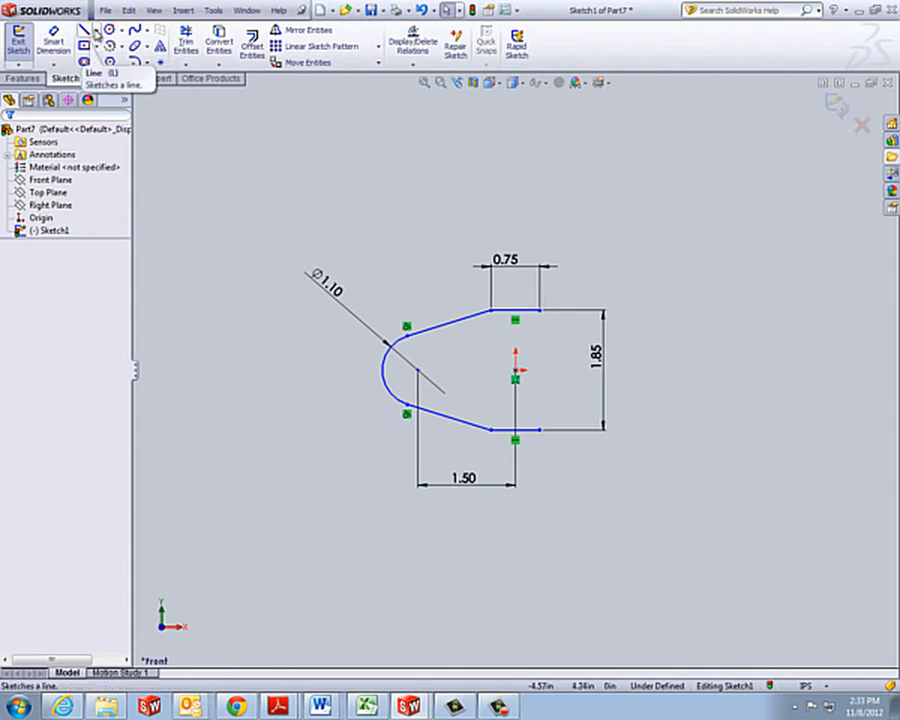
- Draw a vertical centerline about 0.38 in long downward from the origin
left_click(96, 33)
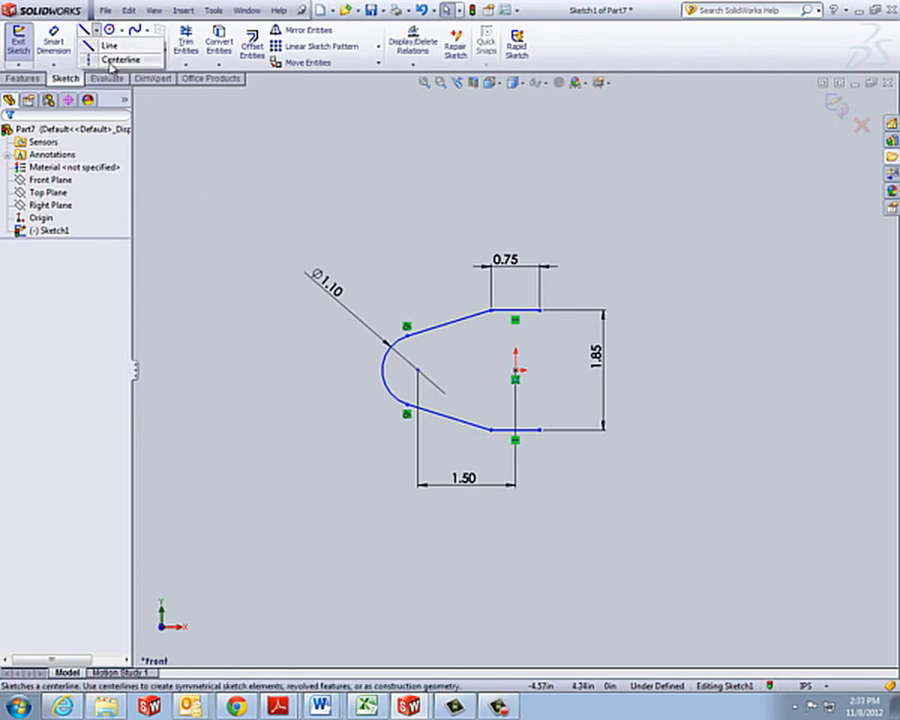
left_click(112, 62)
left_click(515, 379)
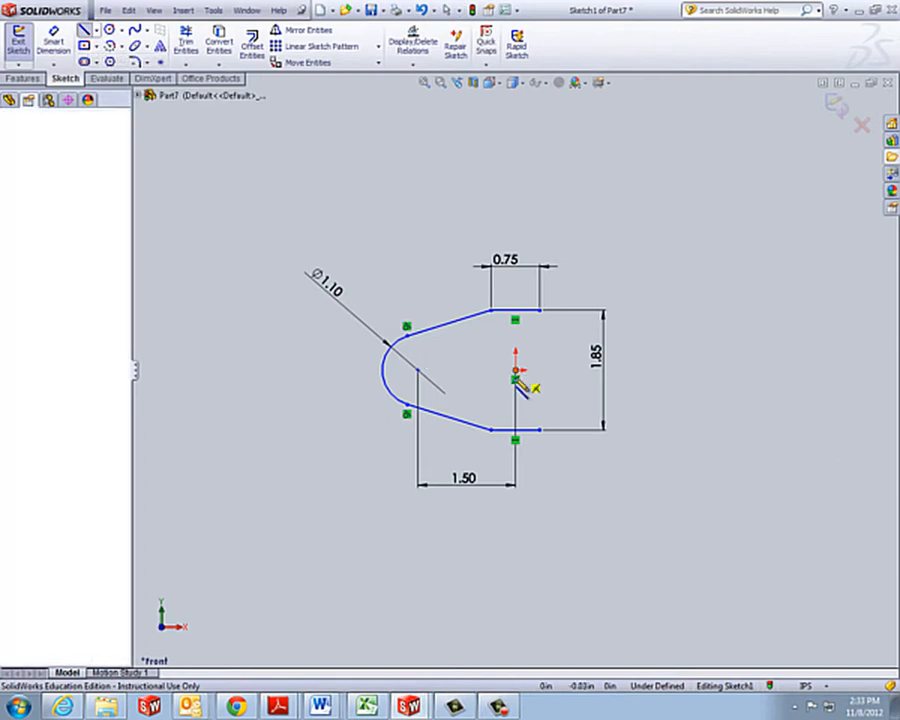
left_click(515, 396)
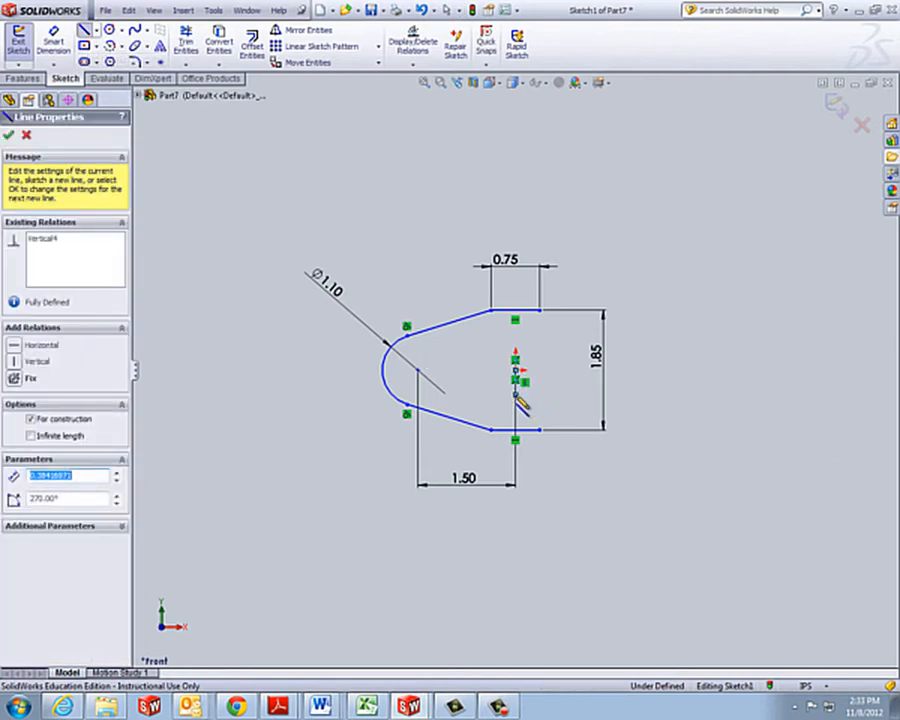
- Mirror the two tangent lines and the arc about the vertical centerline to complete the symmetric flange outline
key("Escape")
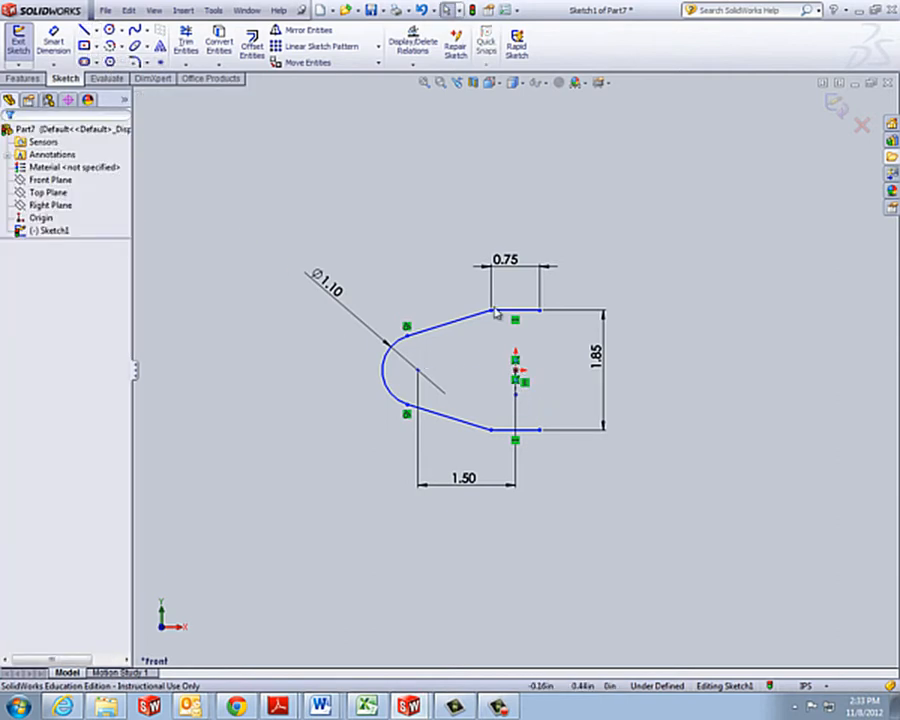
left_click(295, 30)
left_click(436, 326)
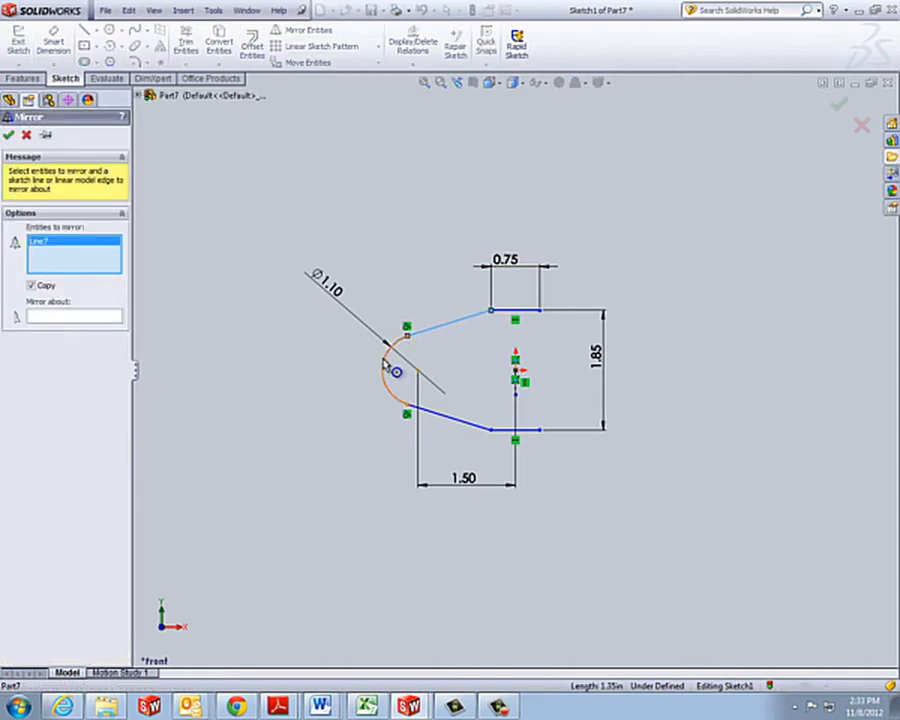
left_click(386, 372)
left_click(440, 423)
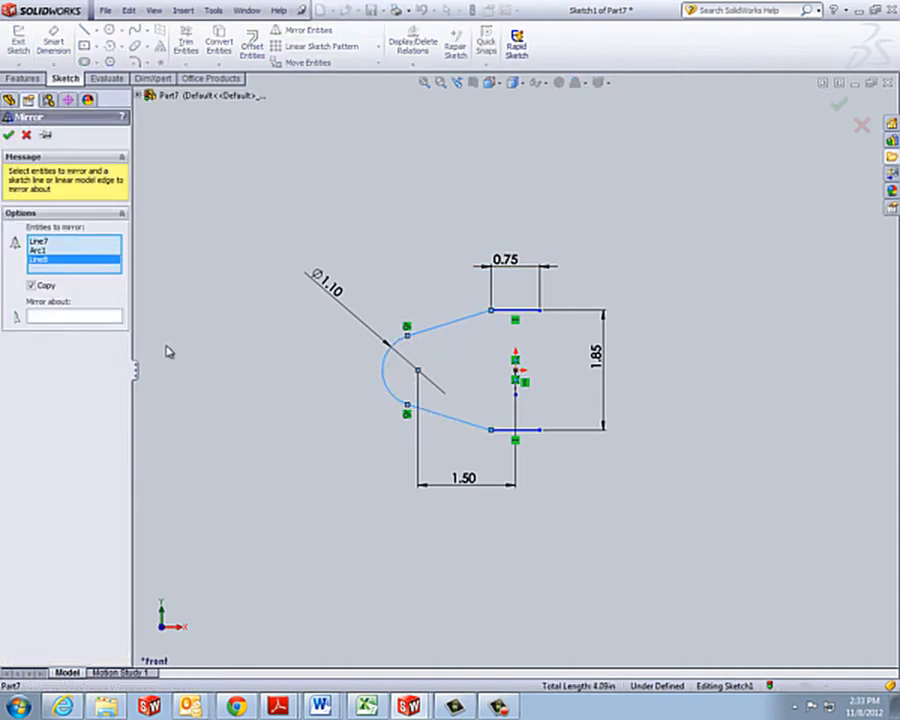
left_click(75, 318)
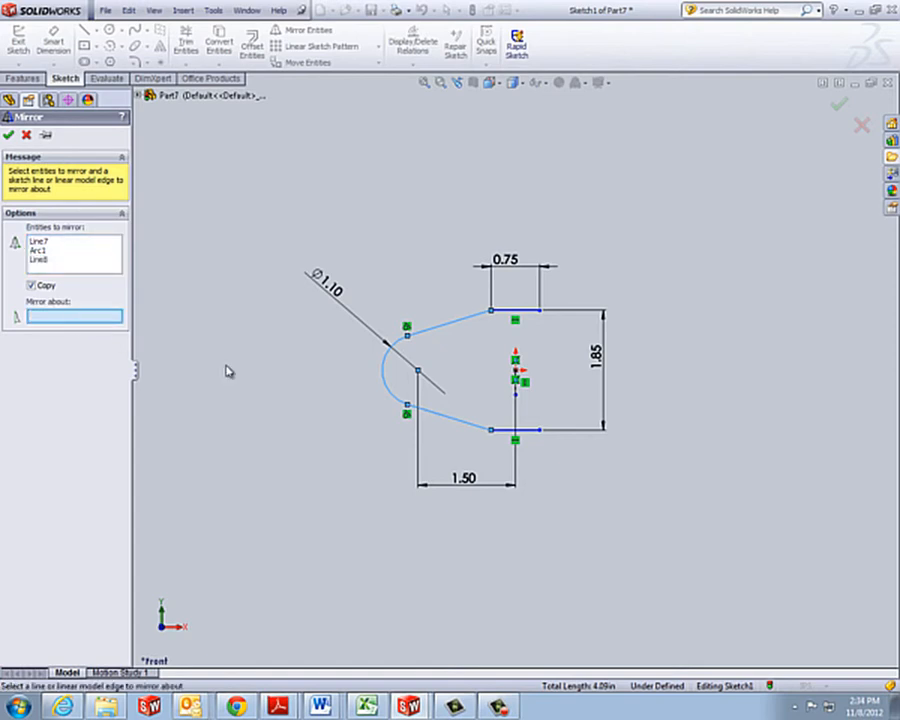
left_click(516, 392)
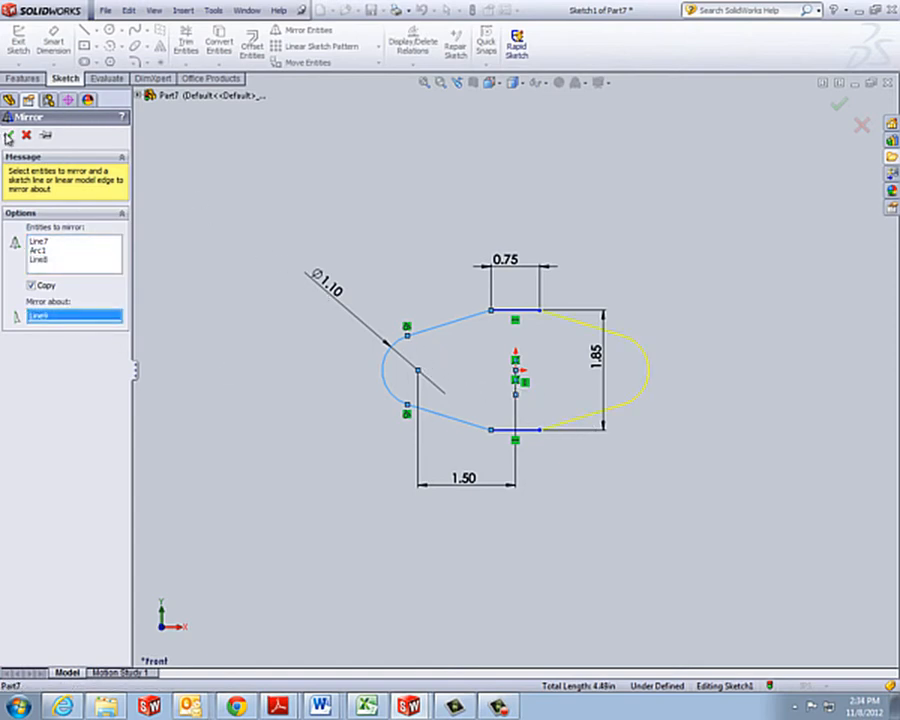
left_click(8, 136)
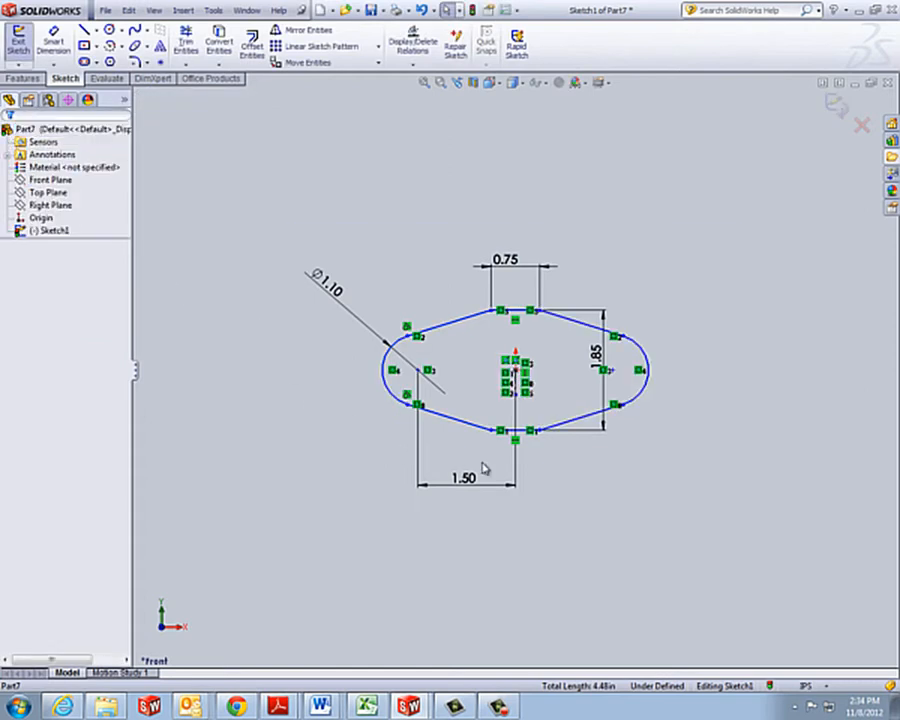
left_click(517, 413)
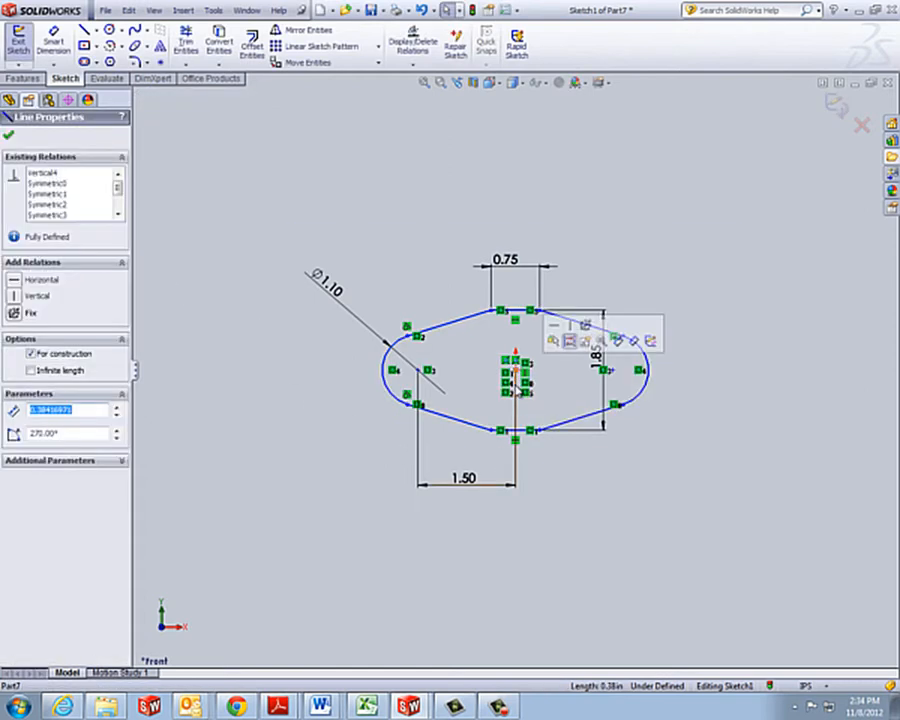
key("Escape")
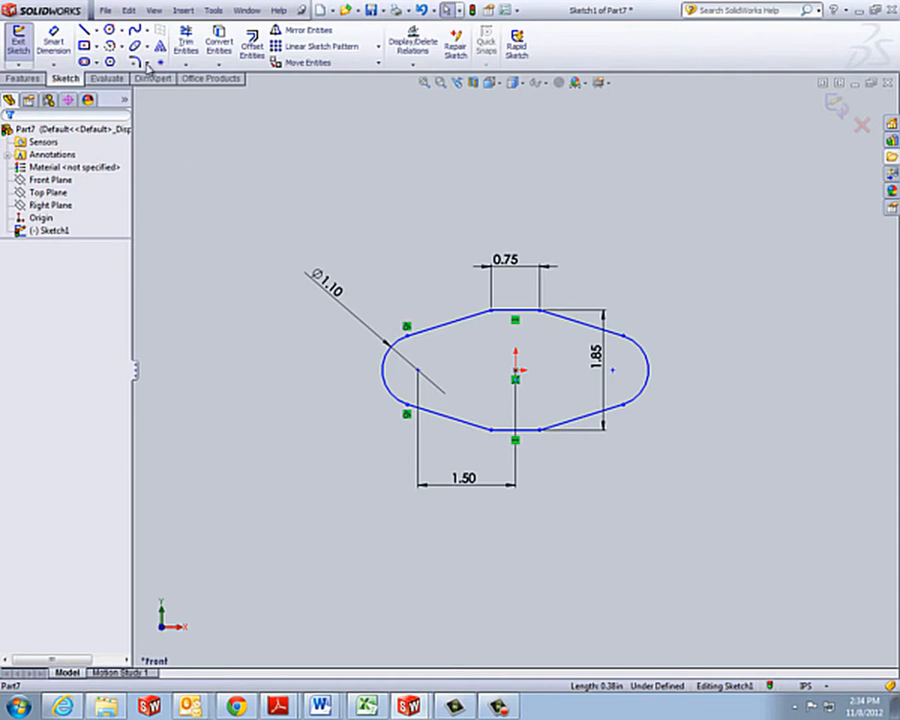
- Draw a circle centered on the origin with a radius of about 0.44 in
left_click(109, 29)
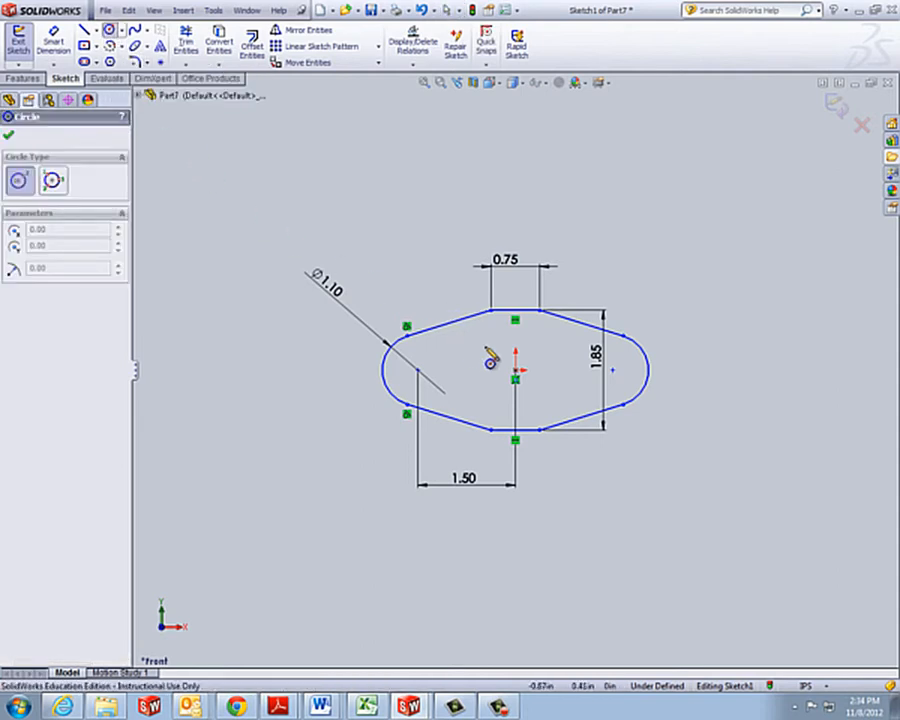
left_click(515, 370)
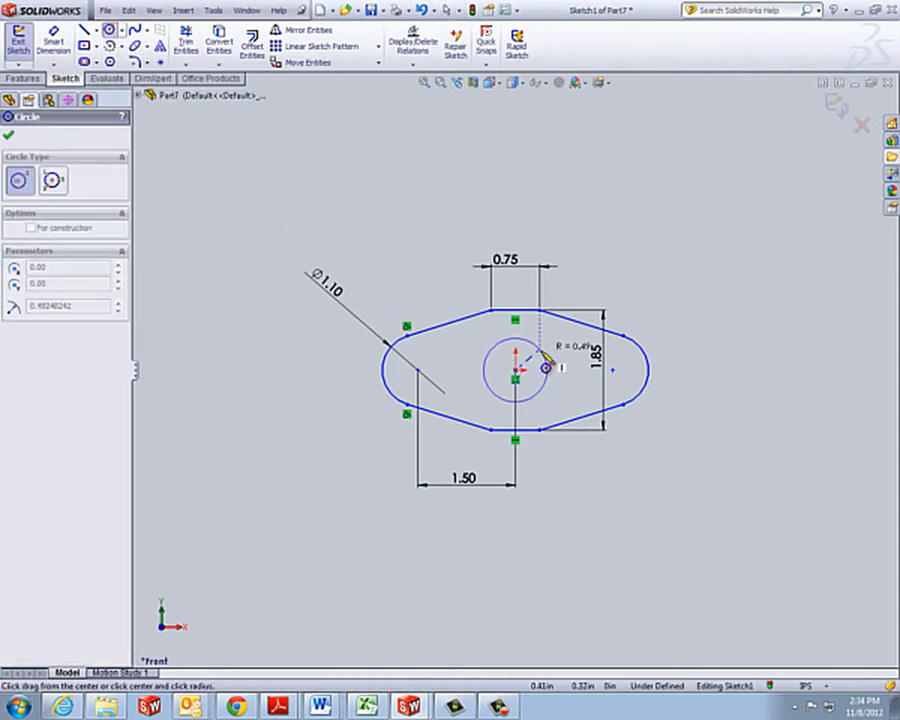
left_click(540, 358)
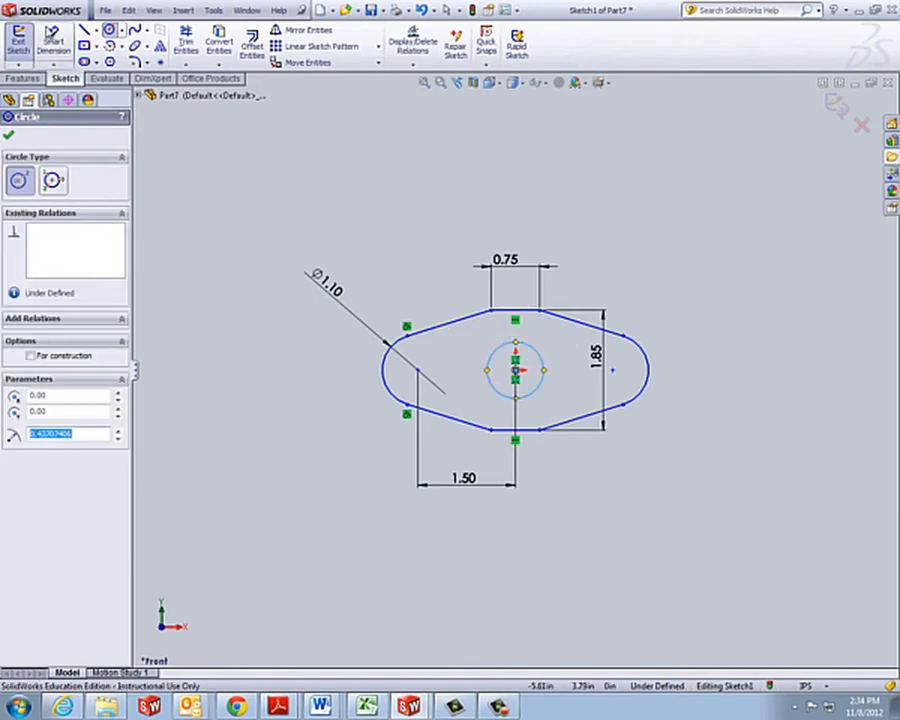
- Dimension the central circle's diameter as 0.85 in and move the 1.85 height dimension outside the profile
left_click(40, 30)
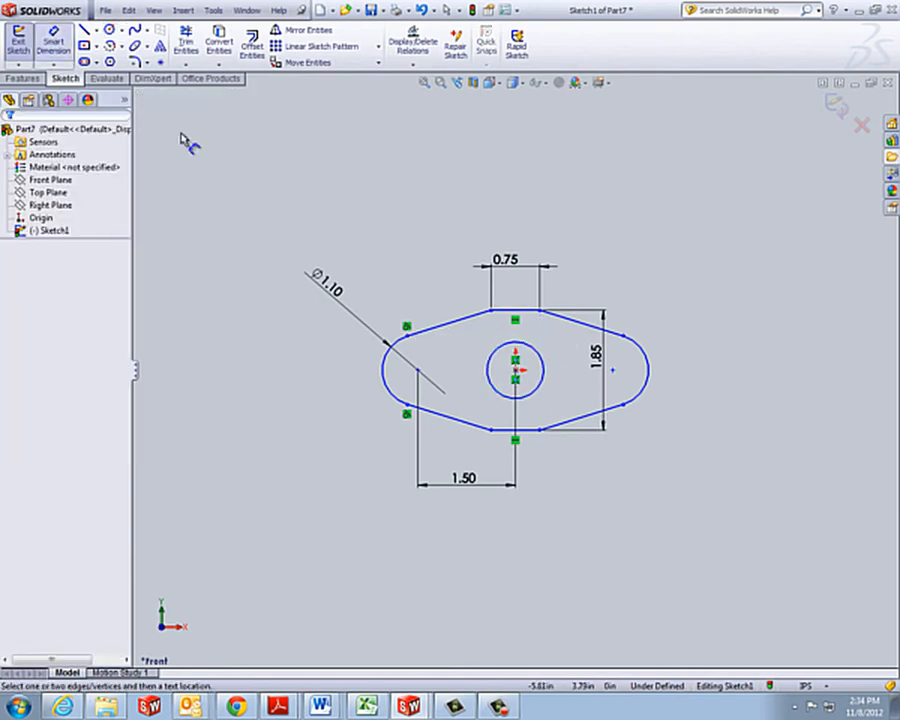
left_click(493, 357)
left_click(456, 352)
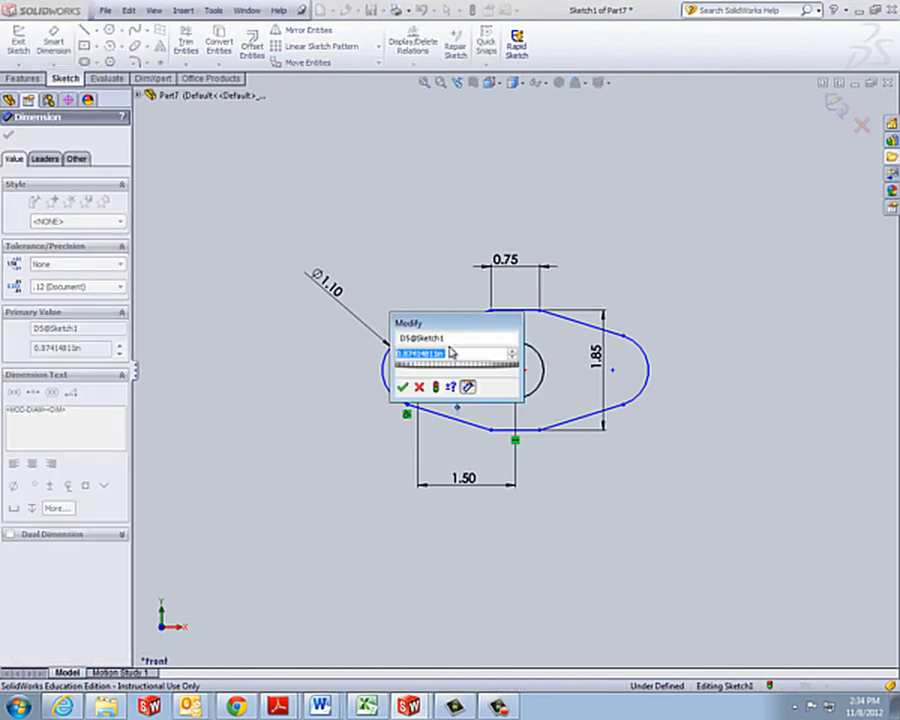
type(".85")
key("Return")
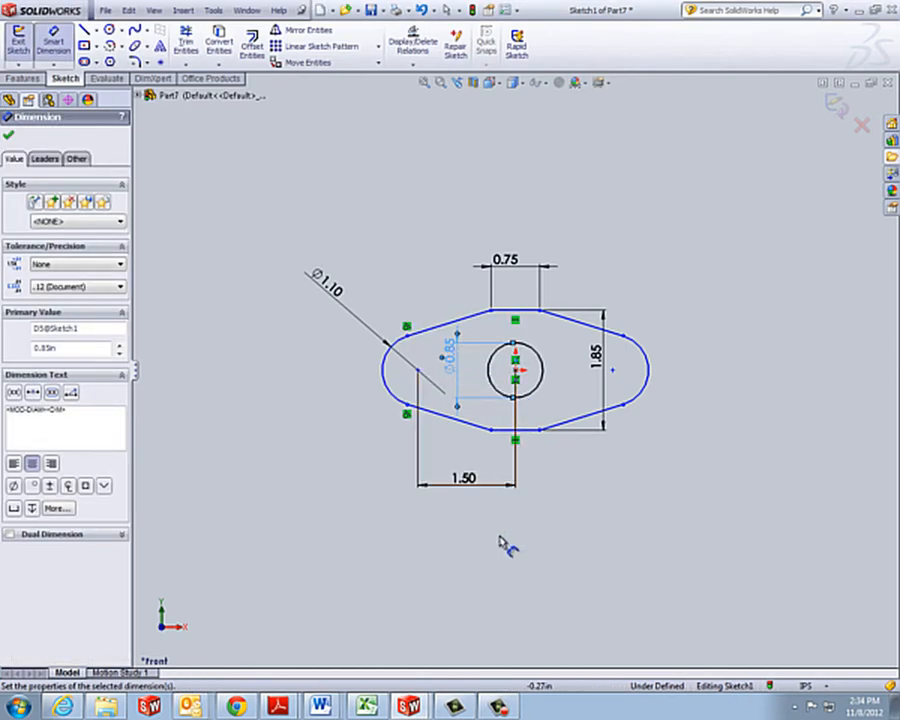
left_click(530, 458)
key("Escape")
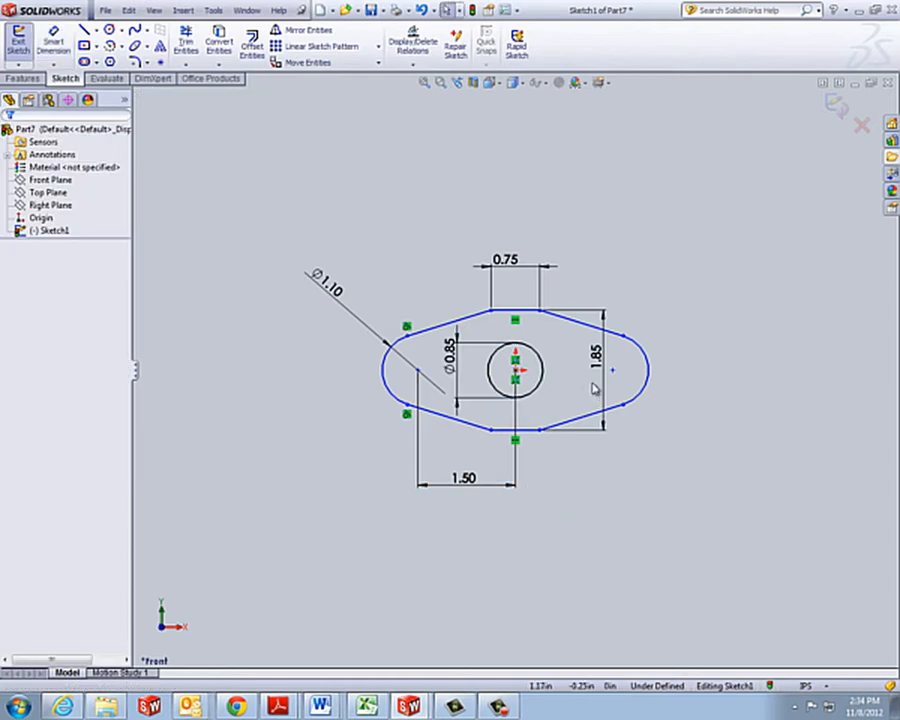
left_click_drag(597, 356, 681, 374)
left_click(613, 558)
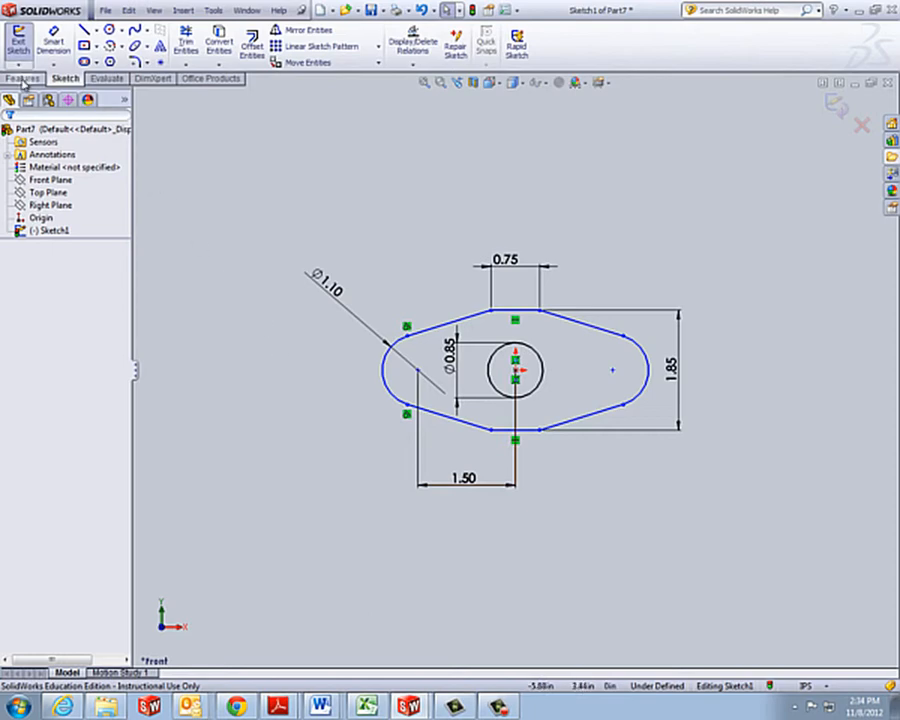
- Extrude the flange profile as a blind boss with a depth of 0.5 in
left_click(23, 79)
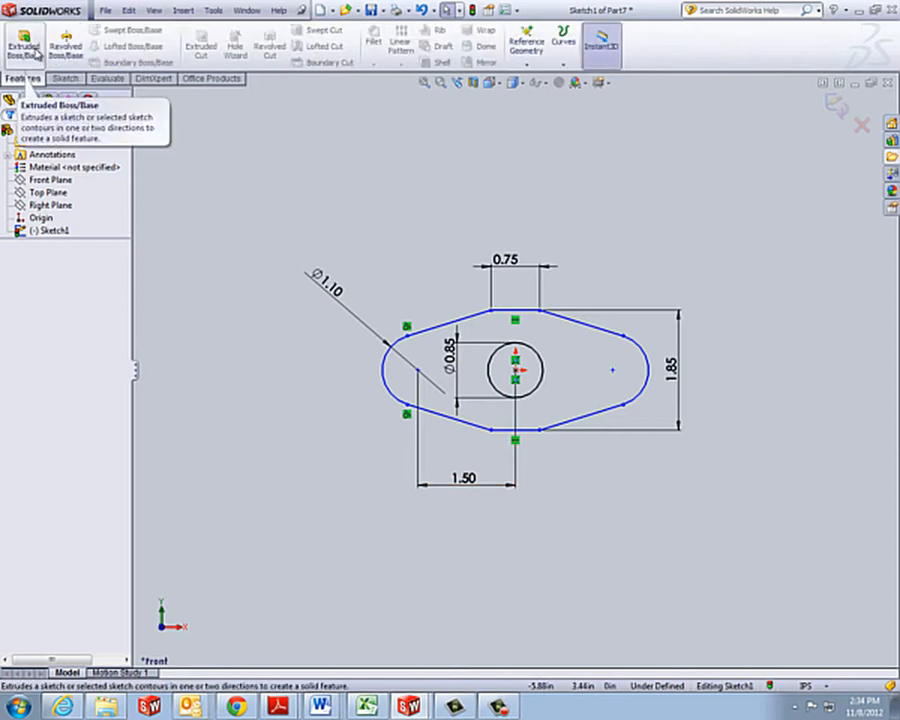
left_click(25, 48)
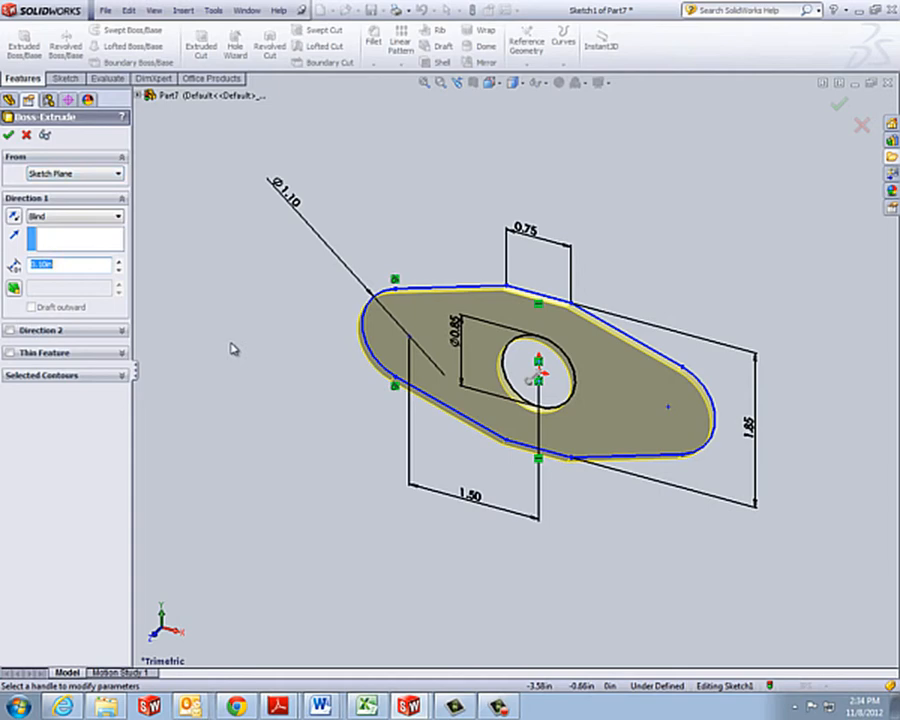
type(".5")
key("Return")
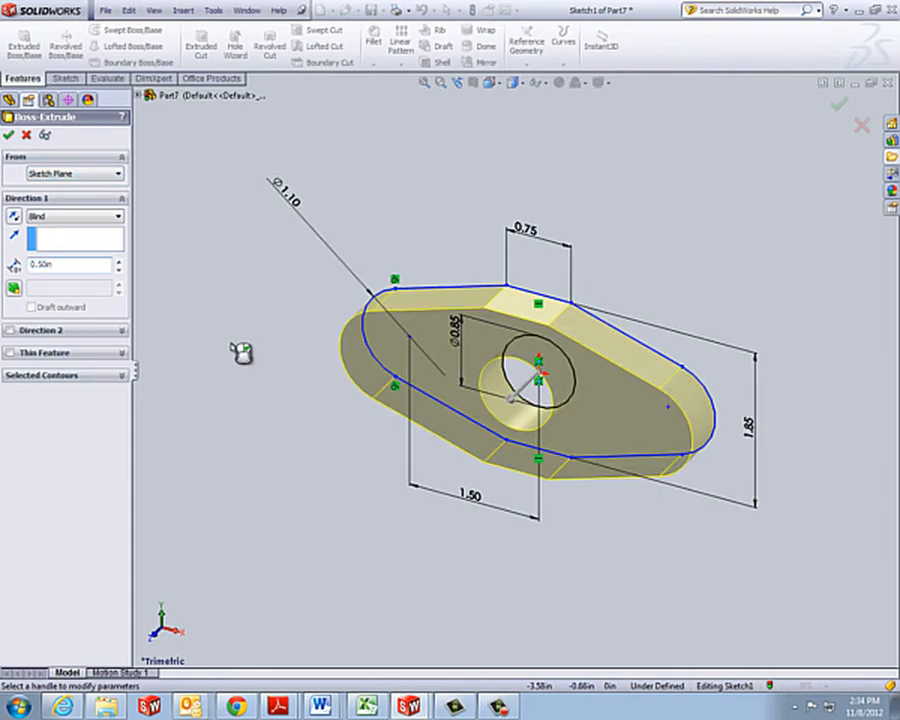
left_click(9, 135)
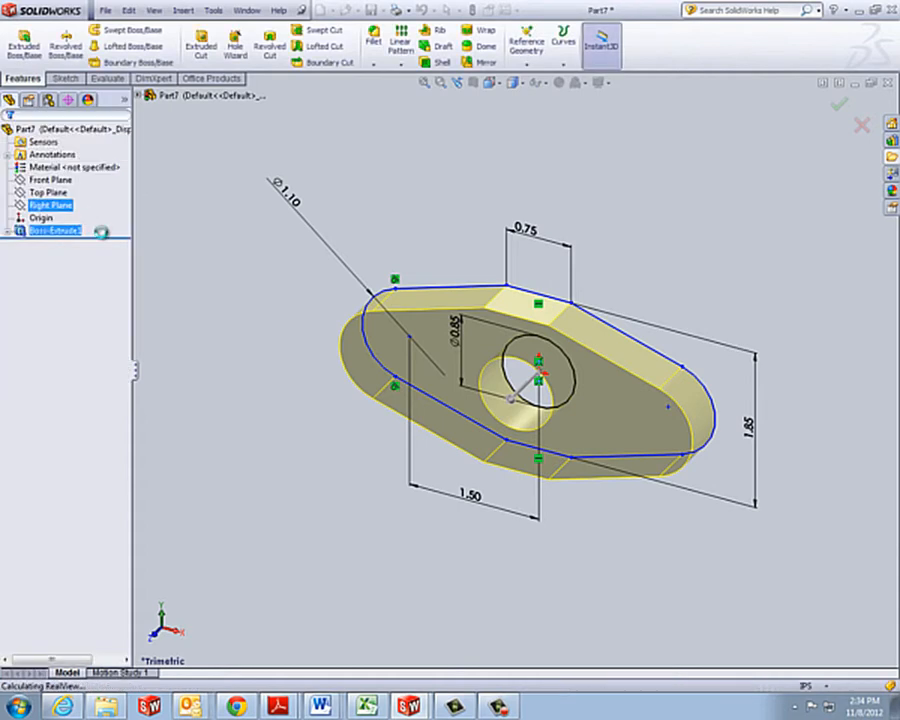
left_click(316, 462)
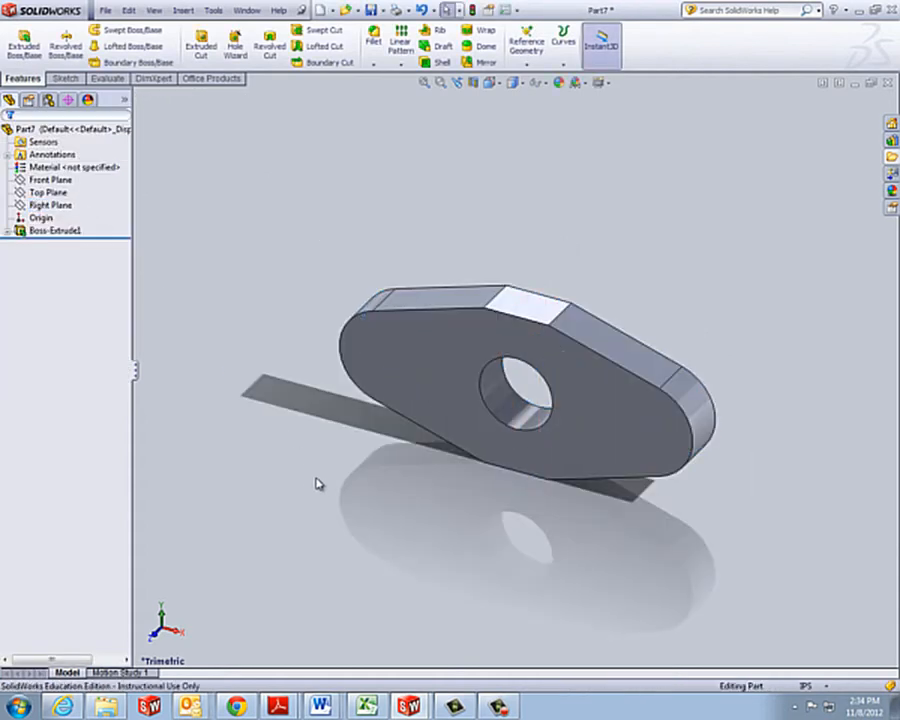
- Start a new sketch on the Top Plane, viewed normal to the plane
middle_click_drag(302, 449, 317, 607)
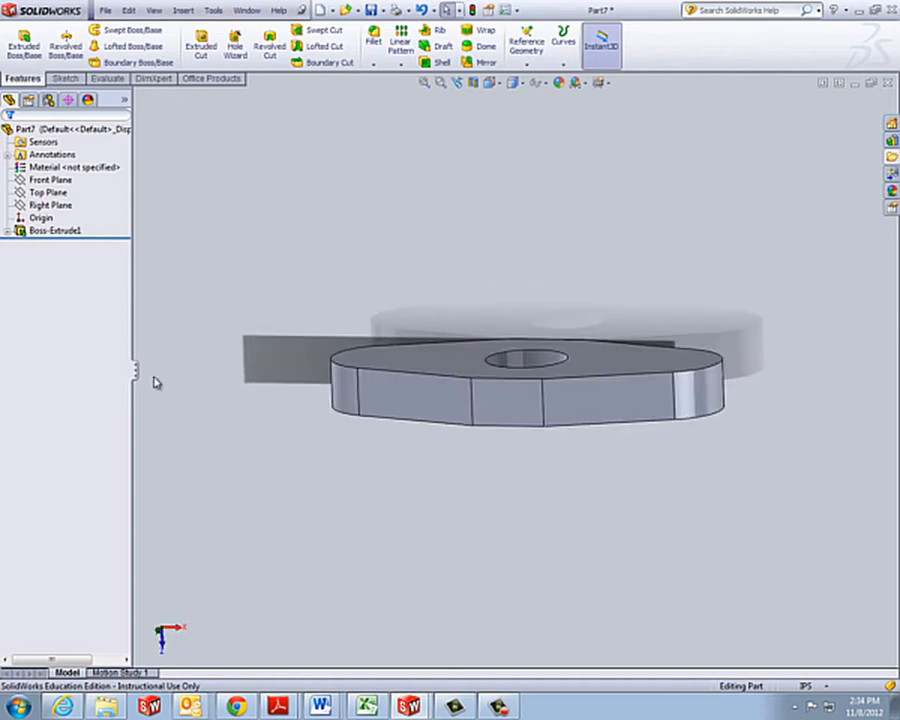
left_click(46, 192)
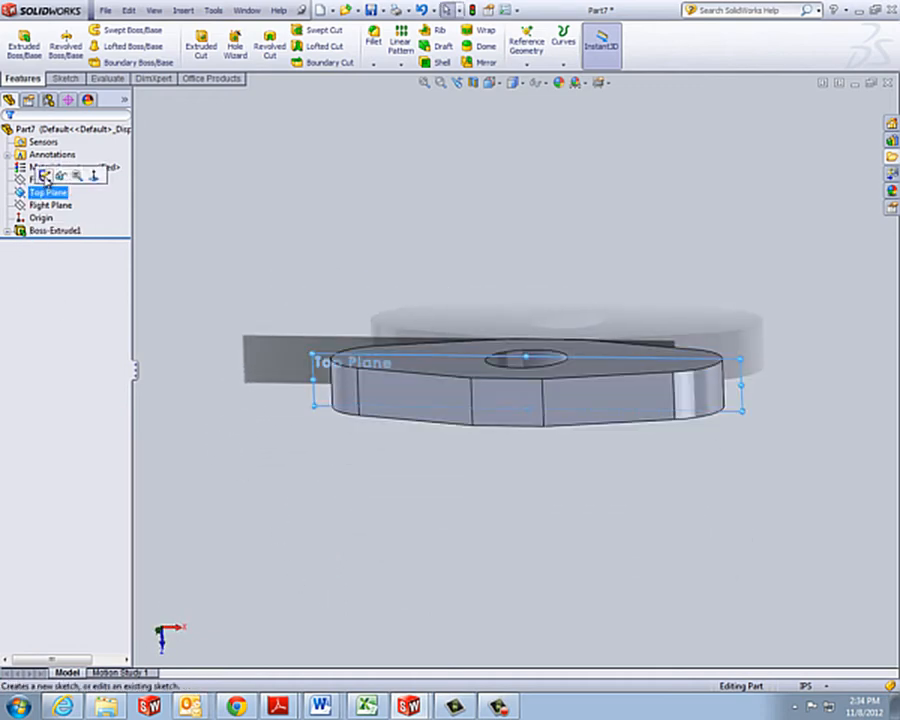
left_click(46, 174)
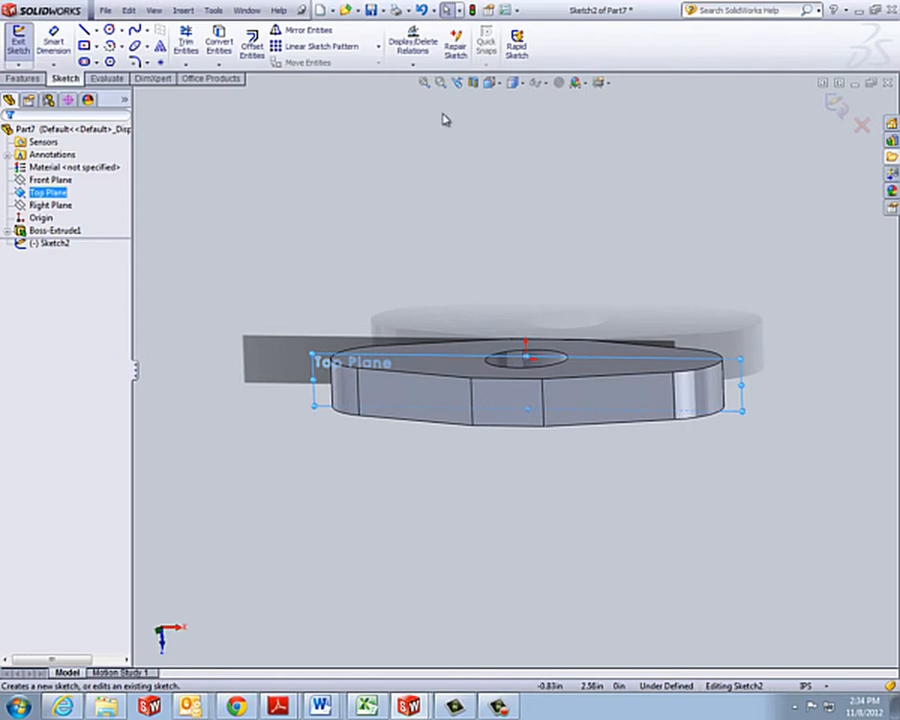
left_click(490, 88)
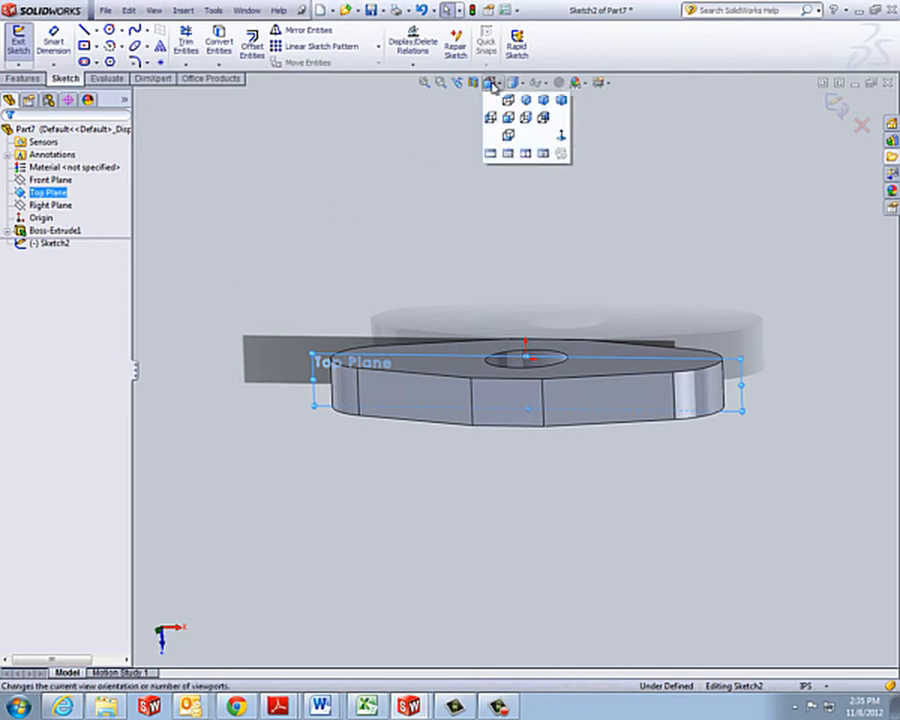
left_click(559, 138)
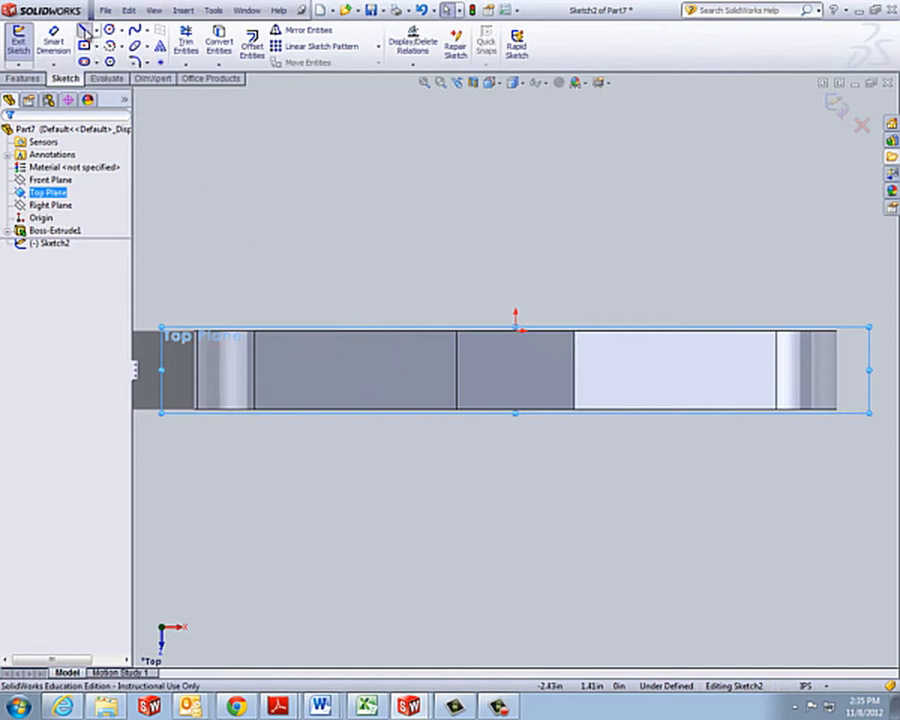
- Draw the profile's inner side: about 0.93 in down to the flange's lower edge, about 0.12 in across to the hole edge, and straight down below the flange
left_click(86, 30)
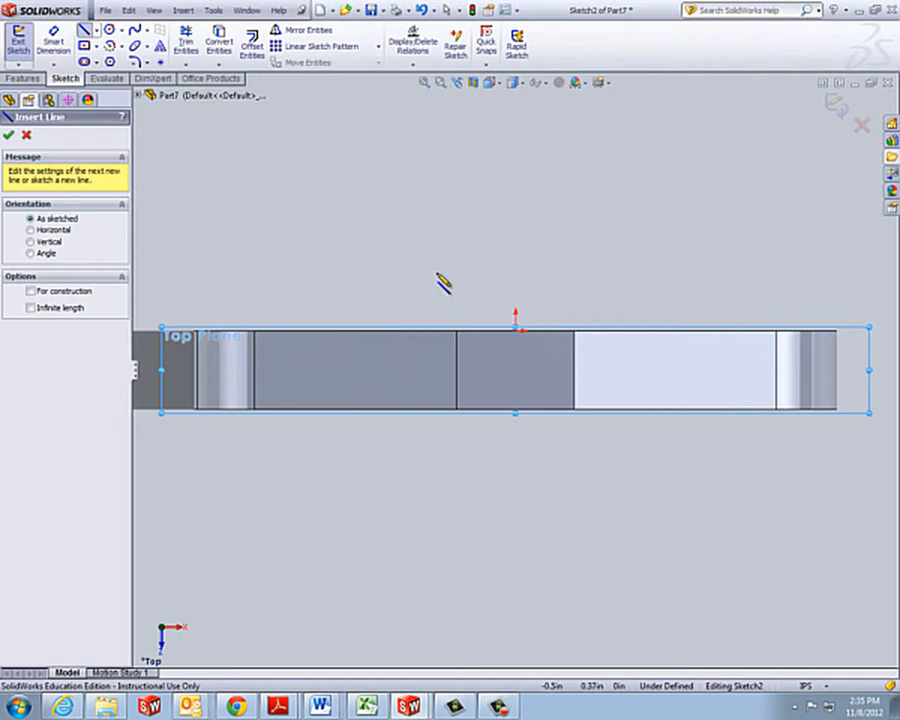
left_click(457, 369)
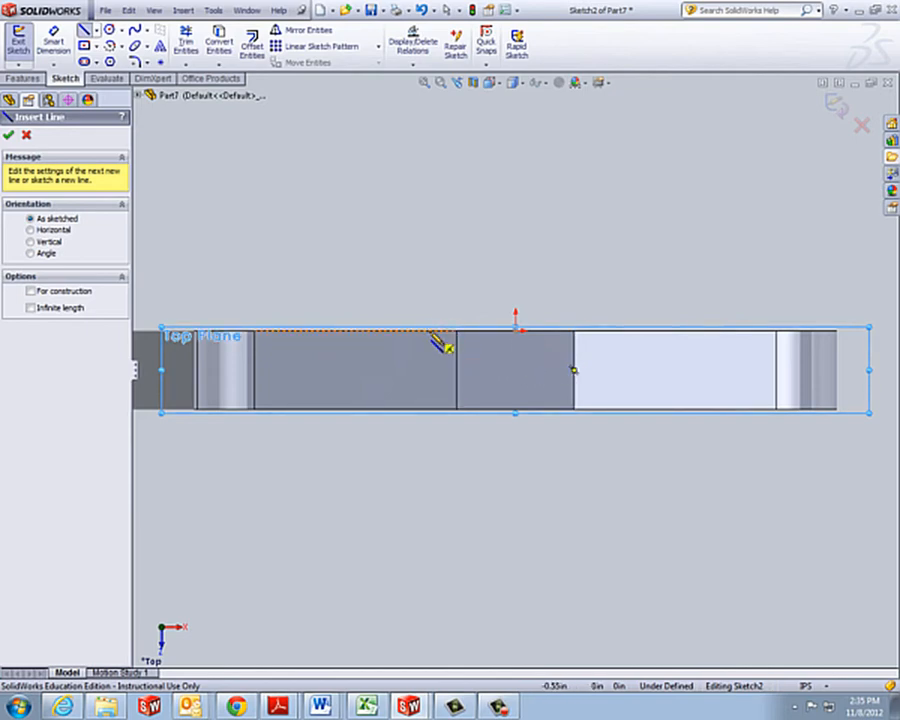
left_click(438, 264)
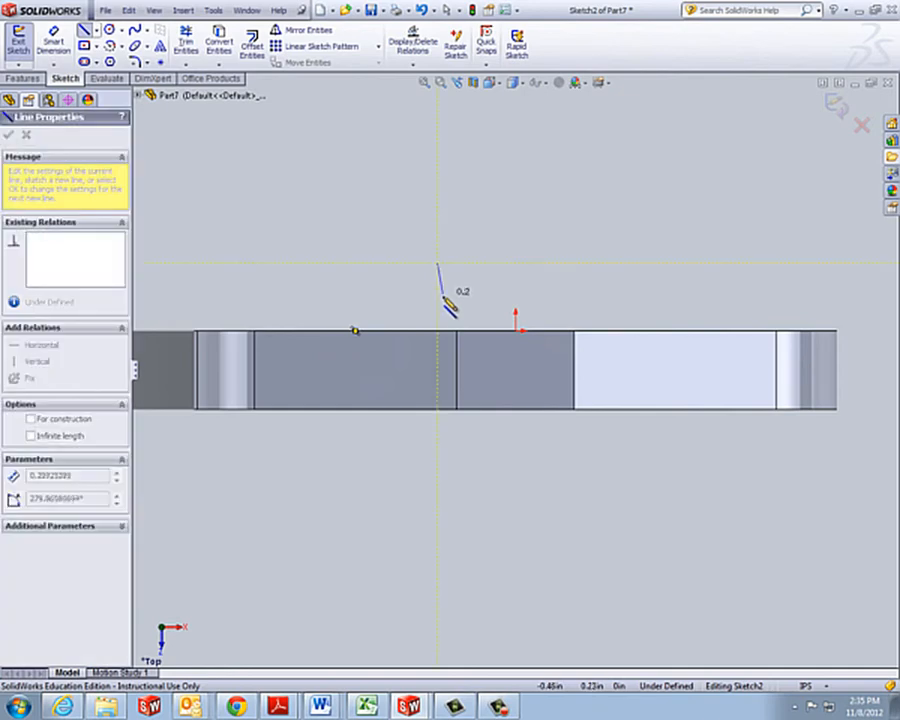
left_click(438, 408)
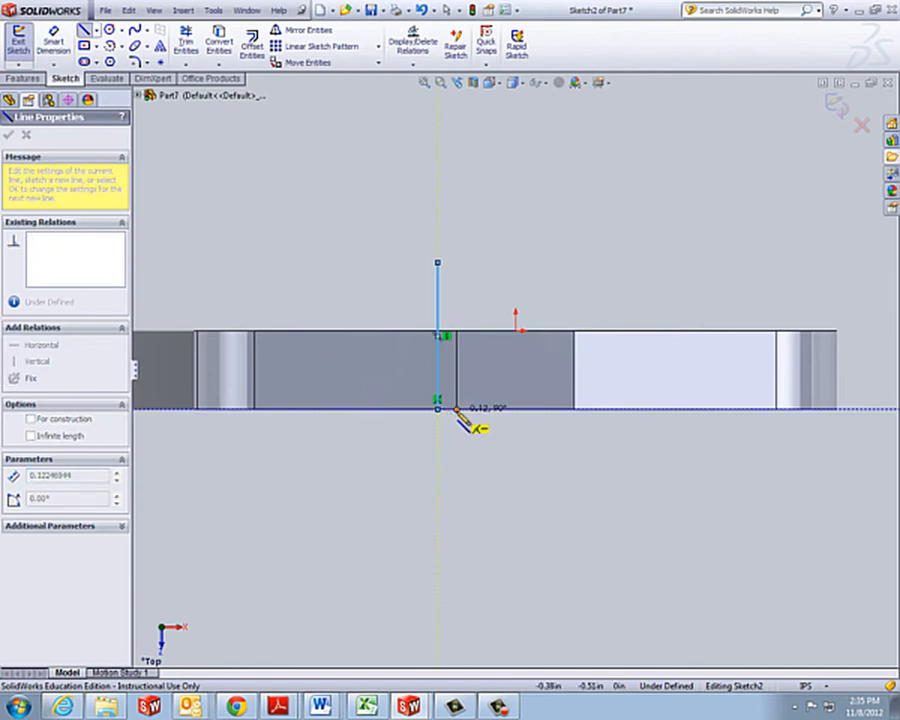
left_click(457, 409)
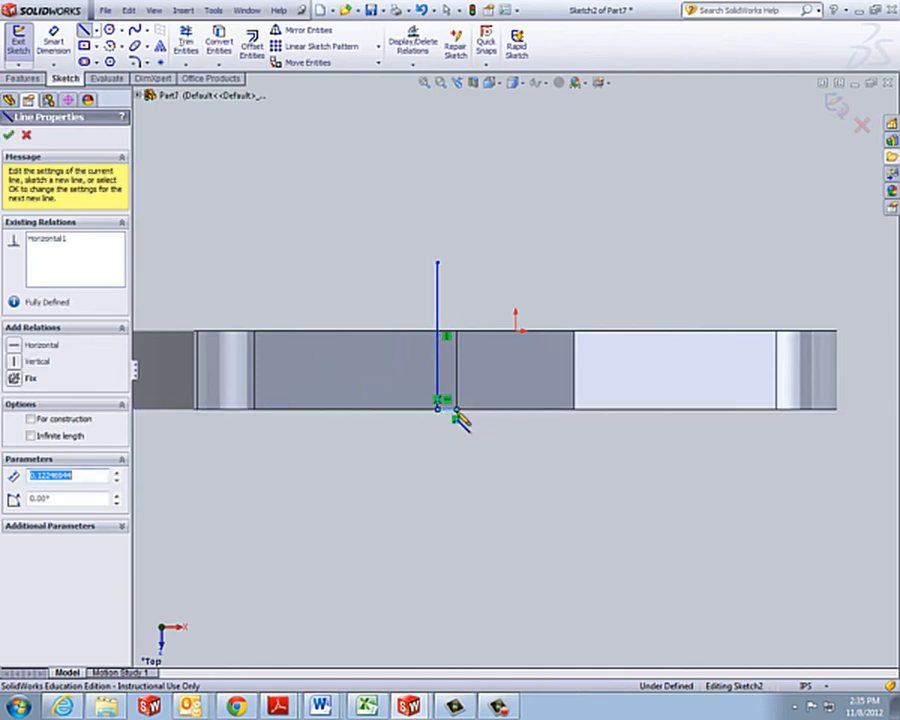
left_click(457, 530)
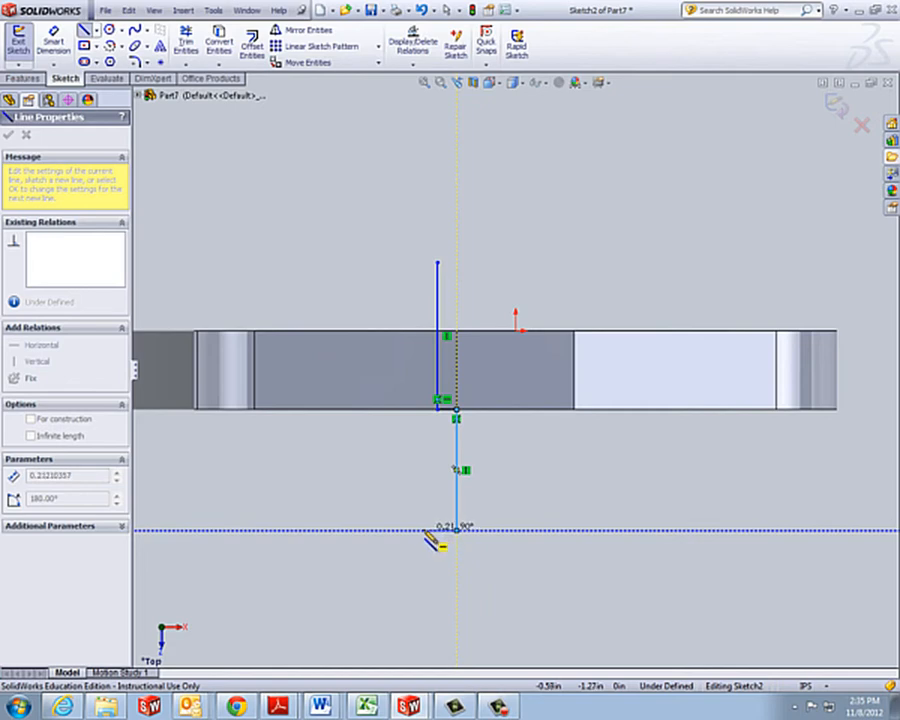
- Continue the profile with a step about 0.21 in outward, a short vertical edge down, and a short horizontal bottom edge
left_click(426, 531)
left_click(425, 530)
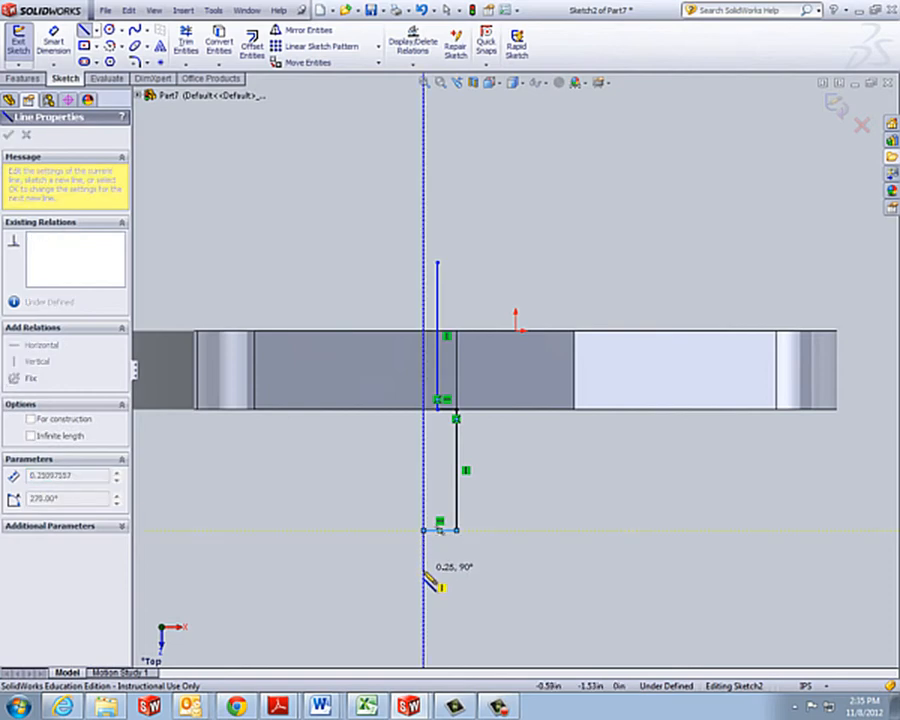
left_click(424, 565)
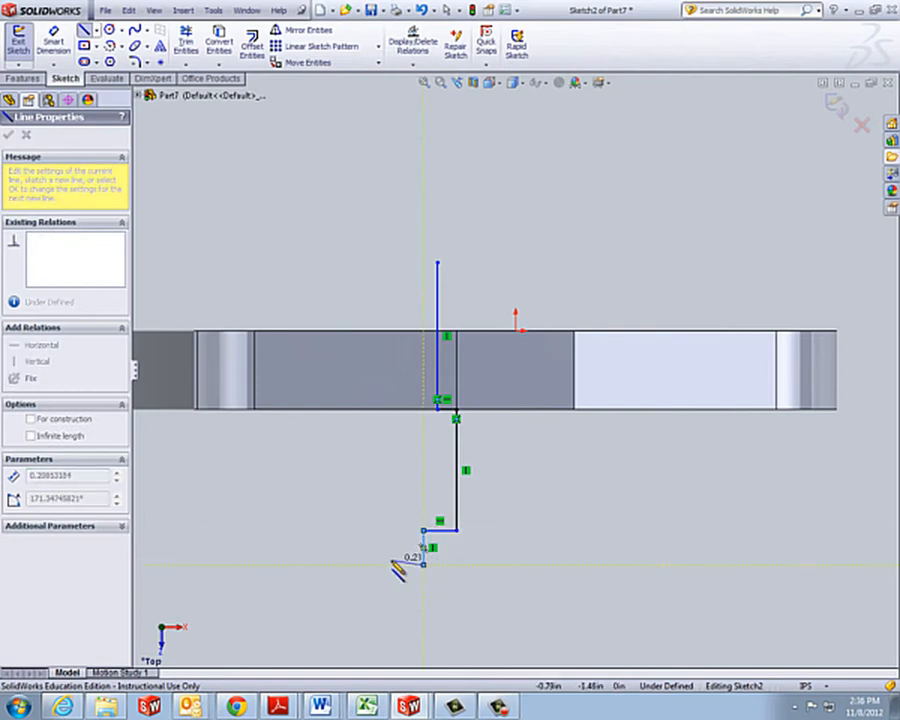
left_click(397, 565)
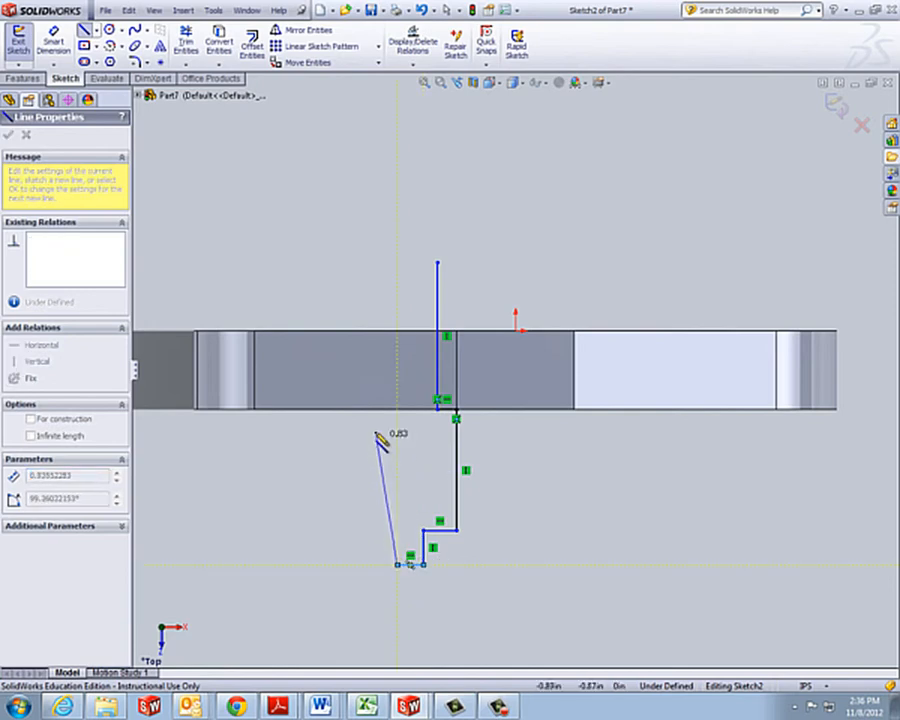
- Close the profile with a slanted line to the flange's upper edge, a short inward line, a 0.43 in vertical, and a 0.46 in horizontal
left_click(342, 330)
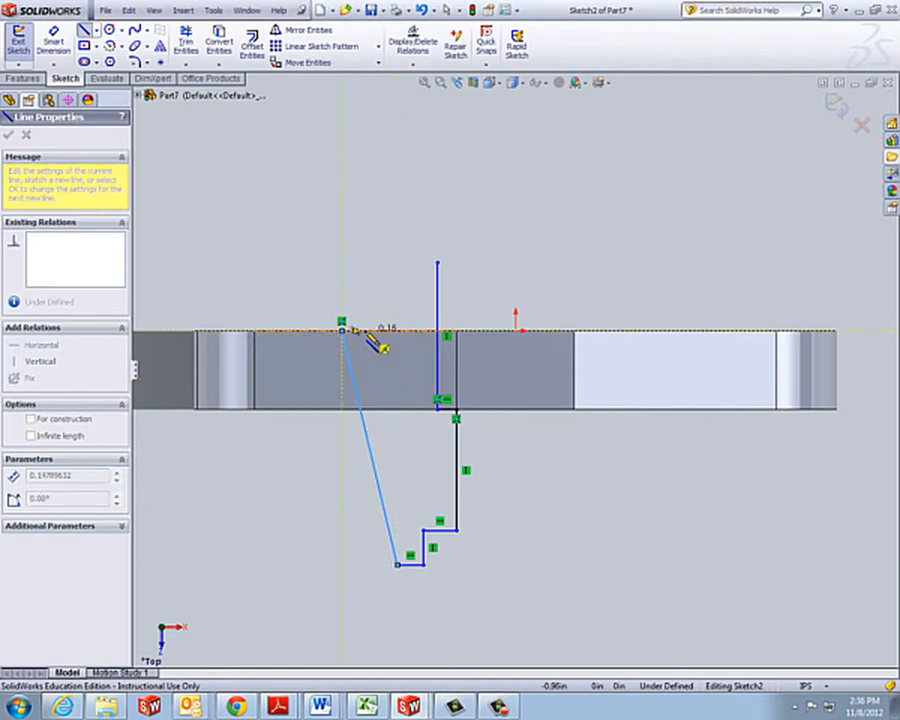
left_click(364, 330)
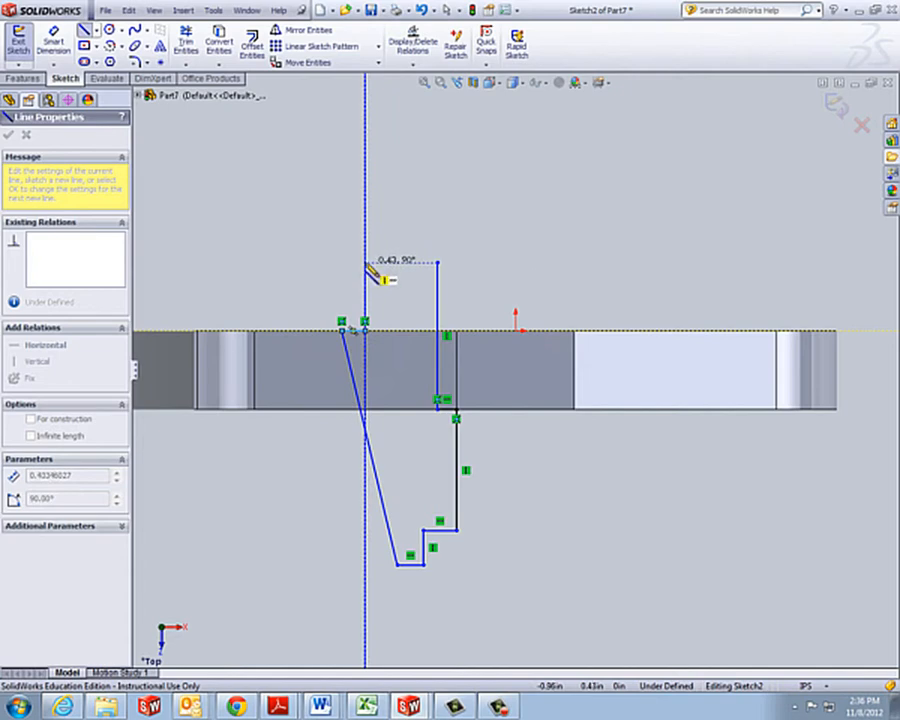
left_click(366, 264)
left_click(437, 263)
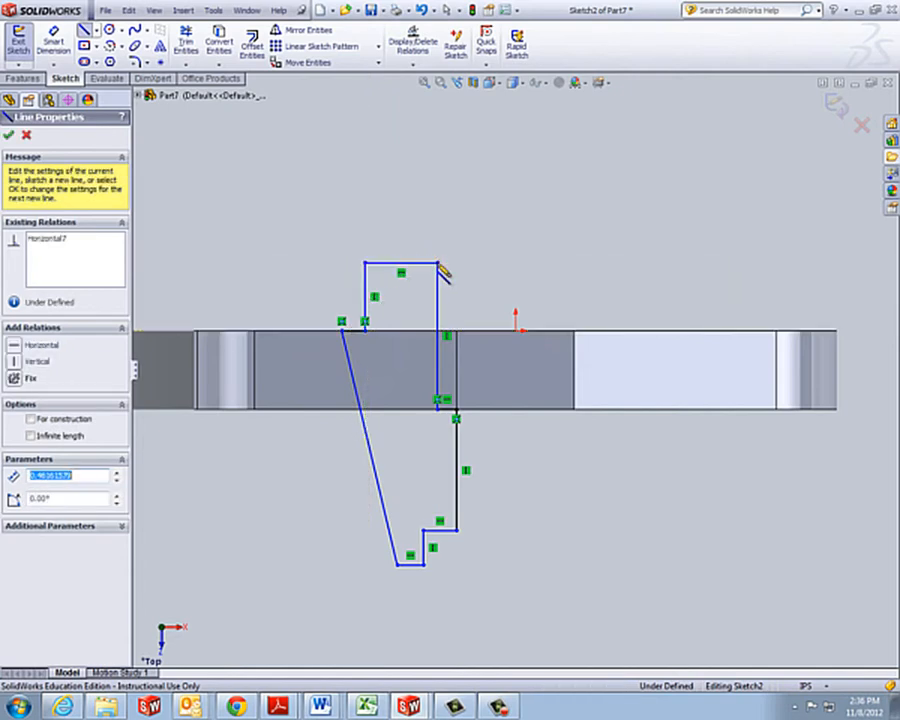
key("Escape")
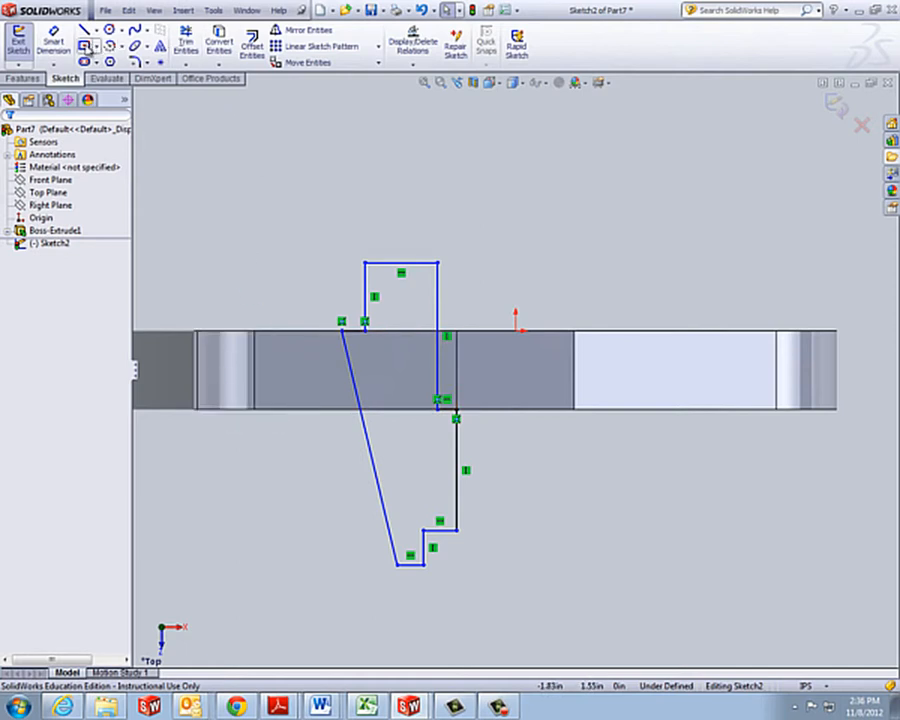
- Draw a vertical centerline about 0.21 in long starting at the origin
left_click(55, 44)
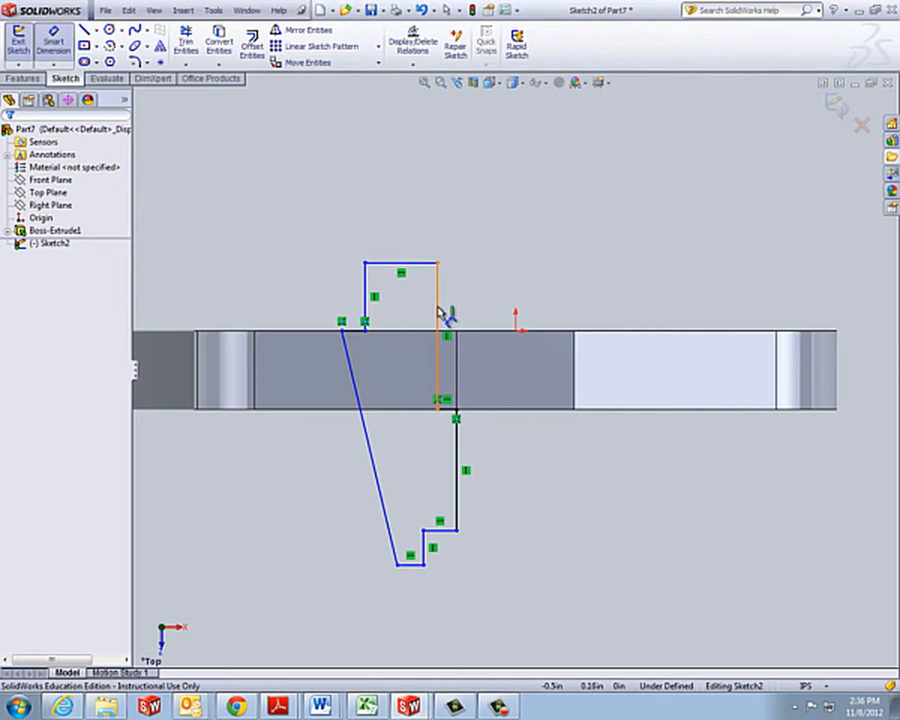
key("Escape")
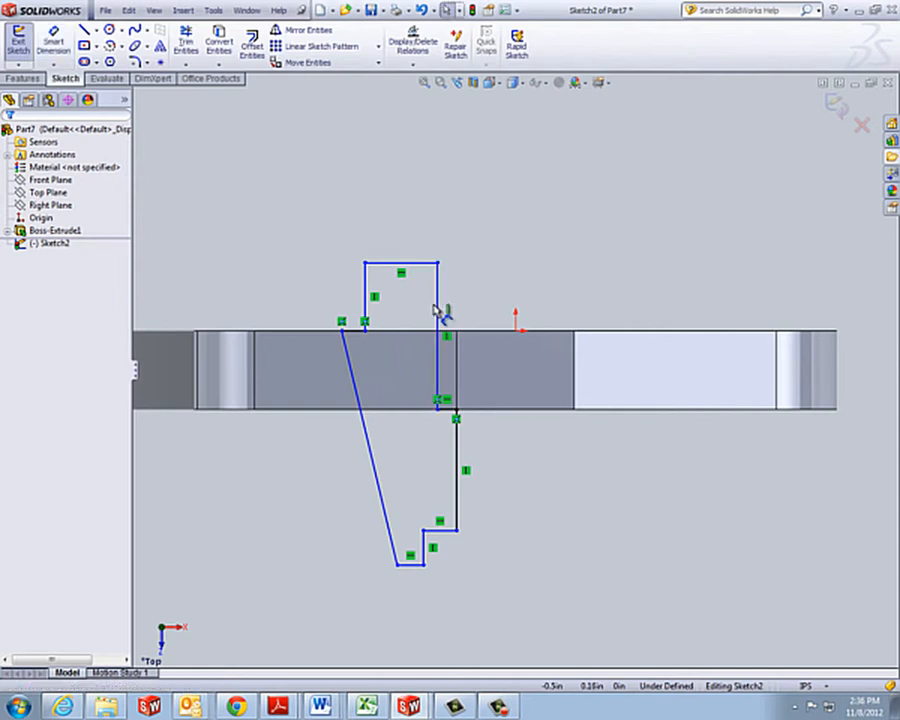
left_click(98, 31)
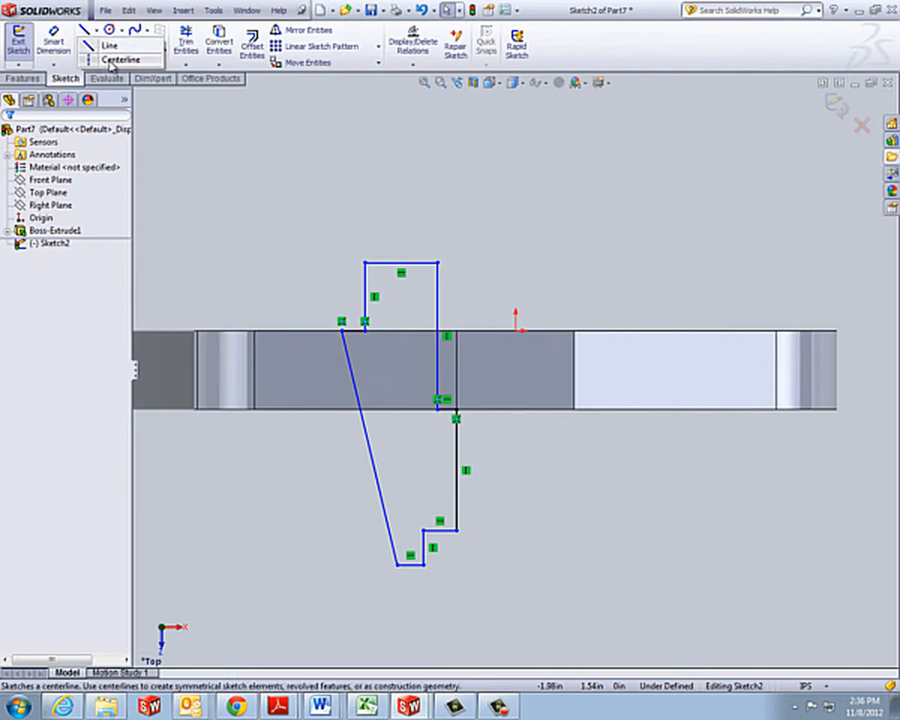
left_click(112, 60)
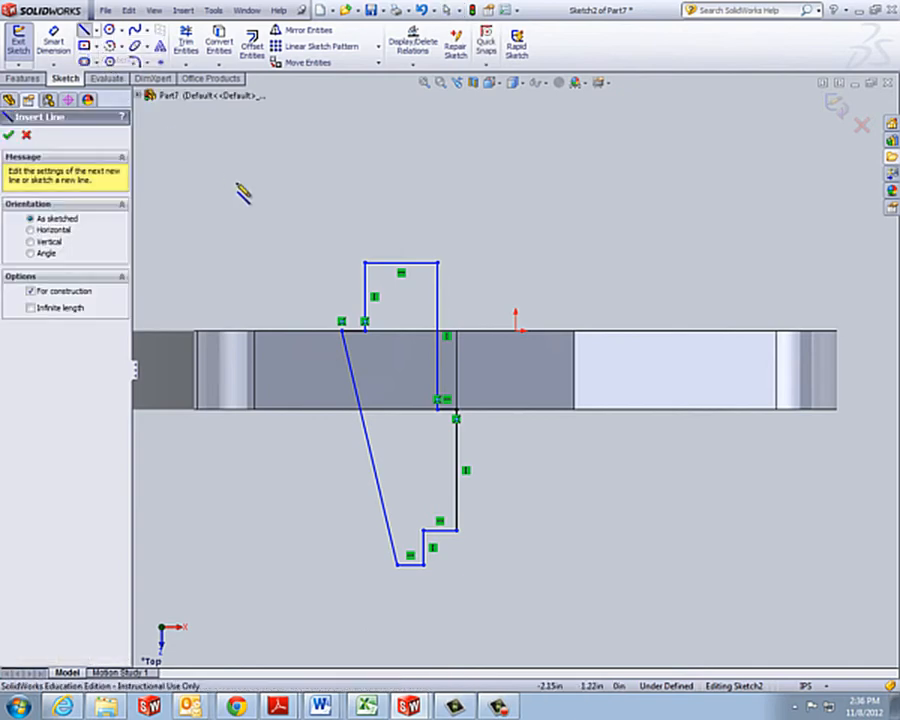
left_click(516, 331)
left_click(516, 363)
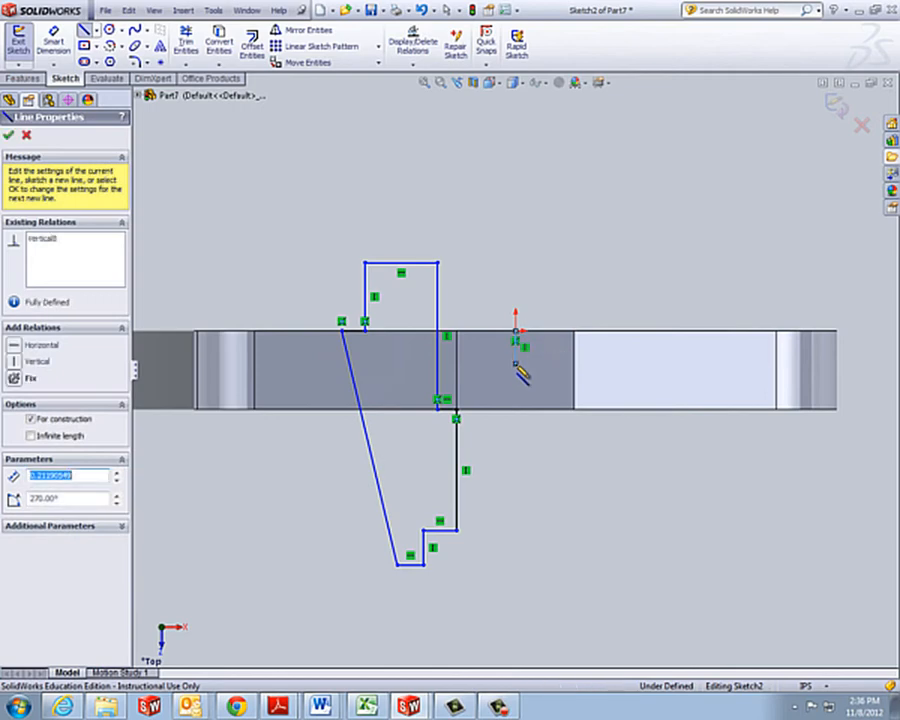
key("Escape")
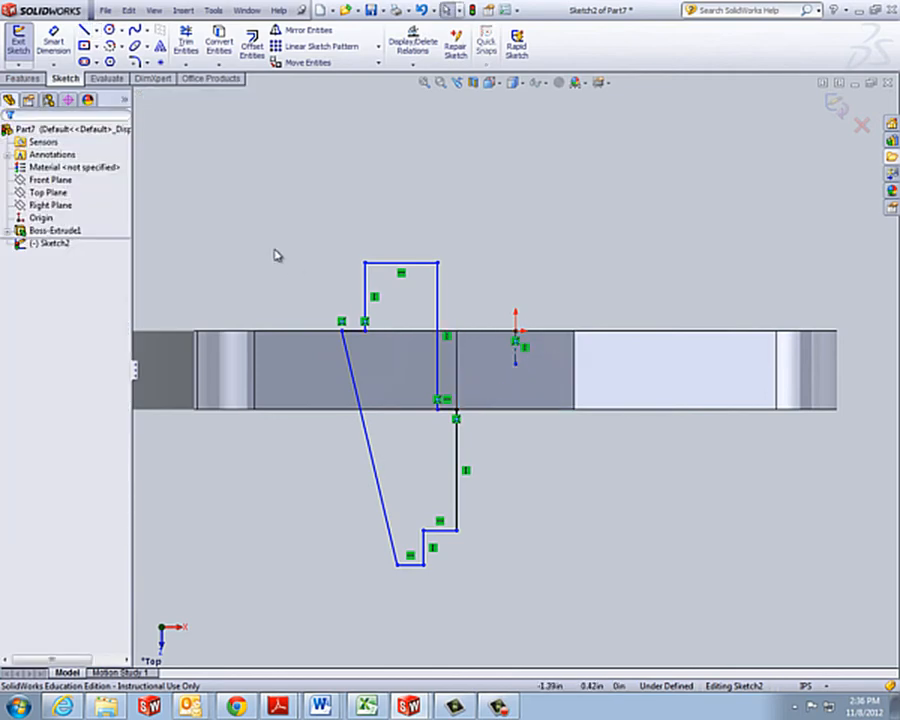
- Dimension the upper inner vertical line across the centerline as a 0.85 in diameter
left_click(53, 40)
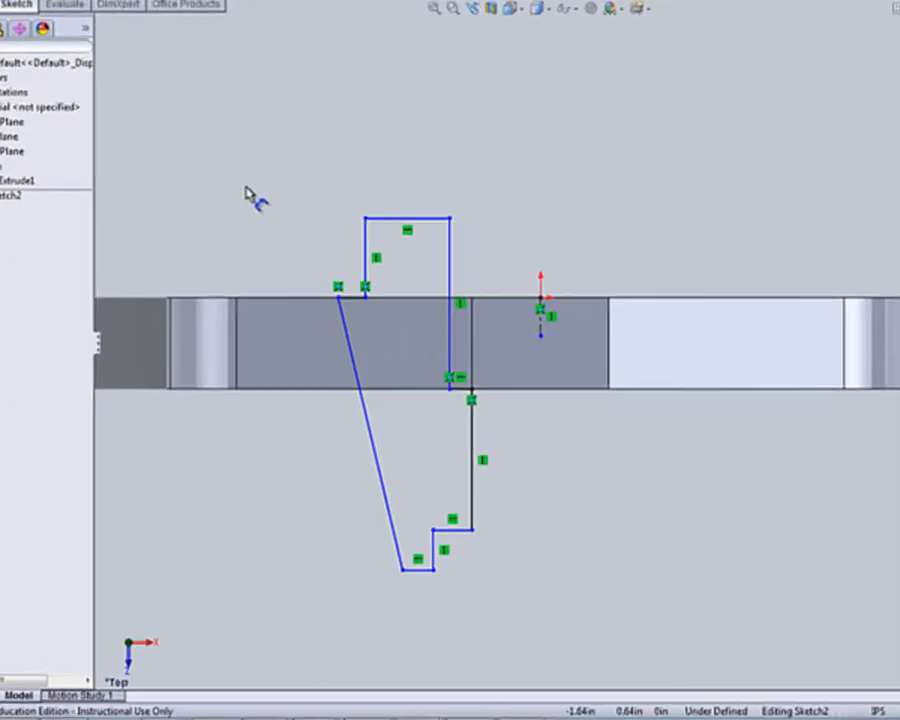
left_click(462, 251)
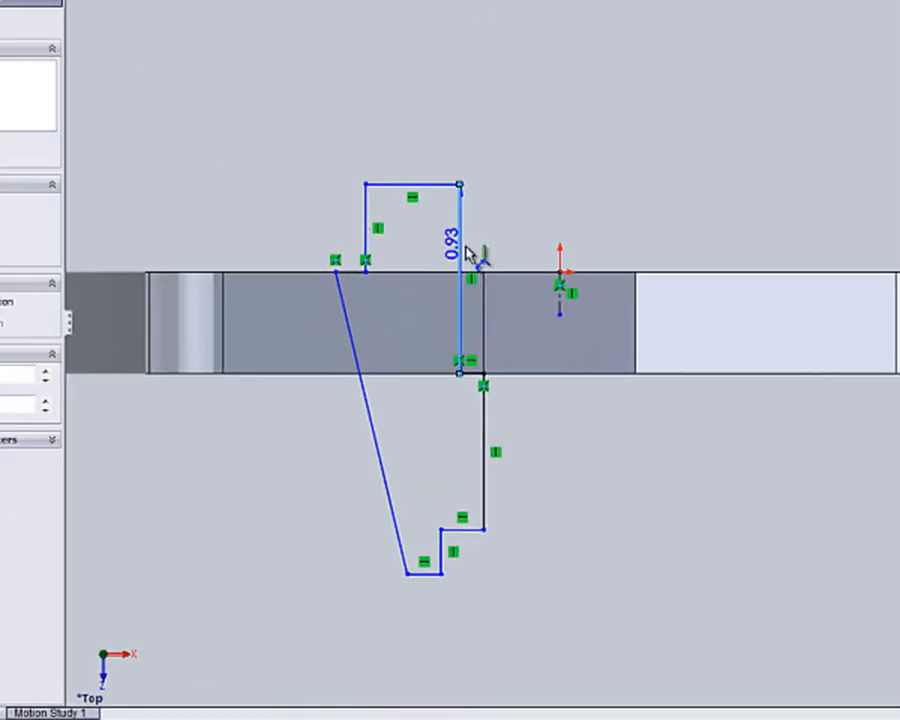
left_click(559, 287)
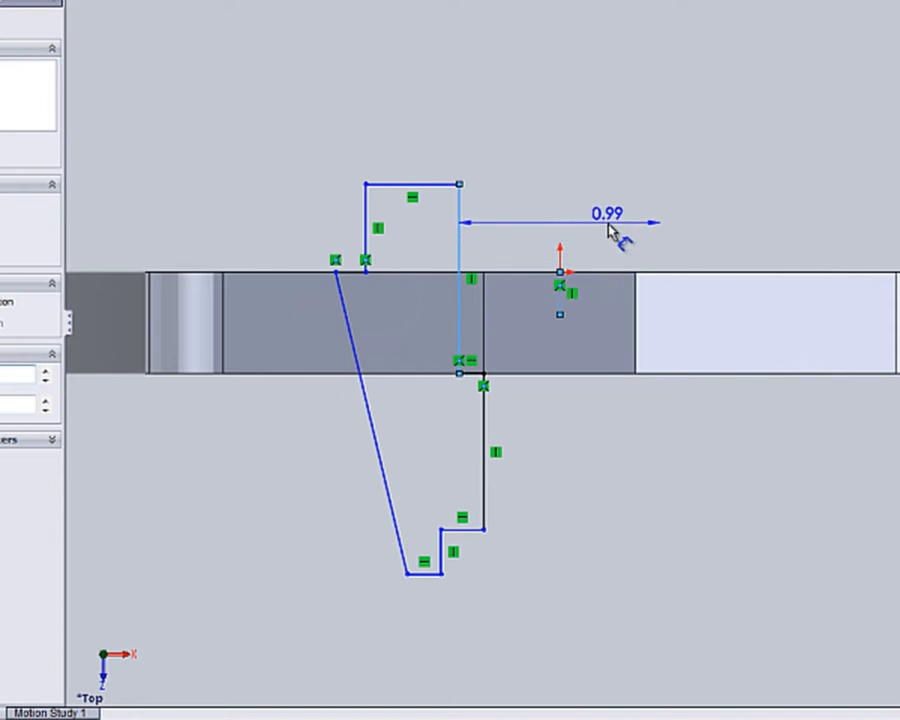
left_click(610, 220)
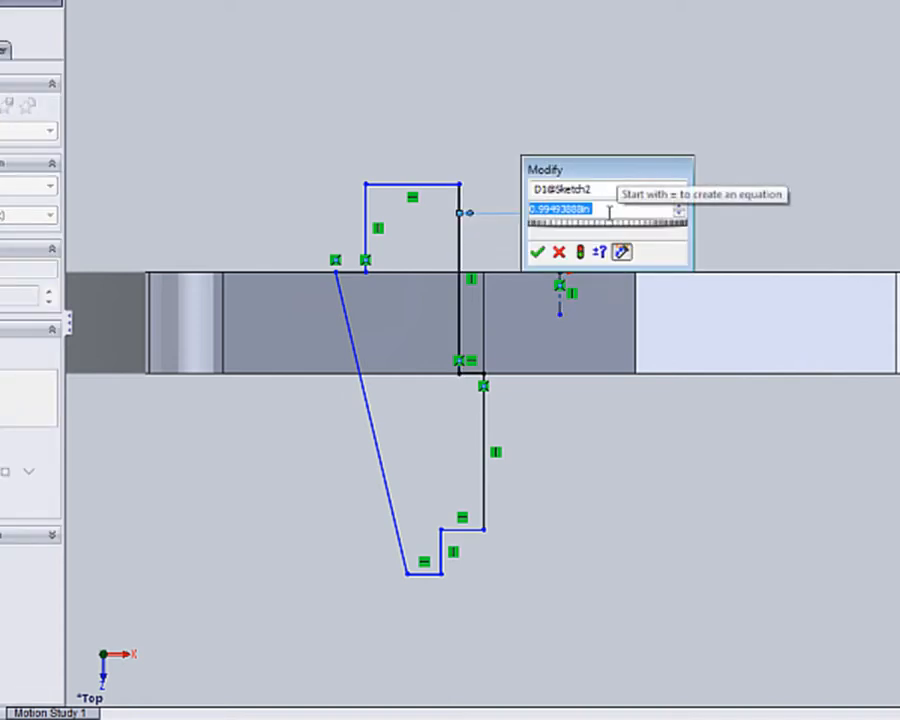
key("BackSpace")
type(".85")
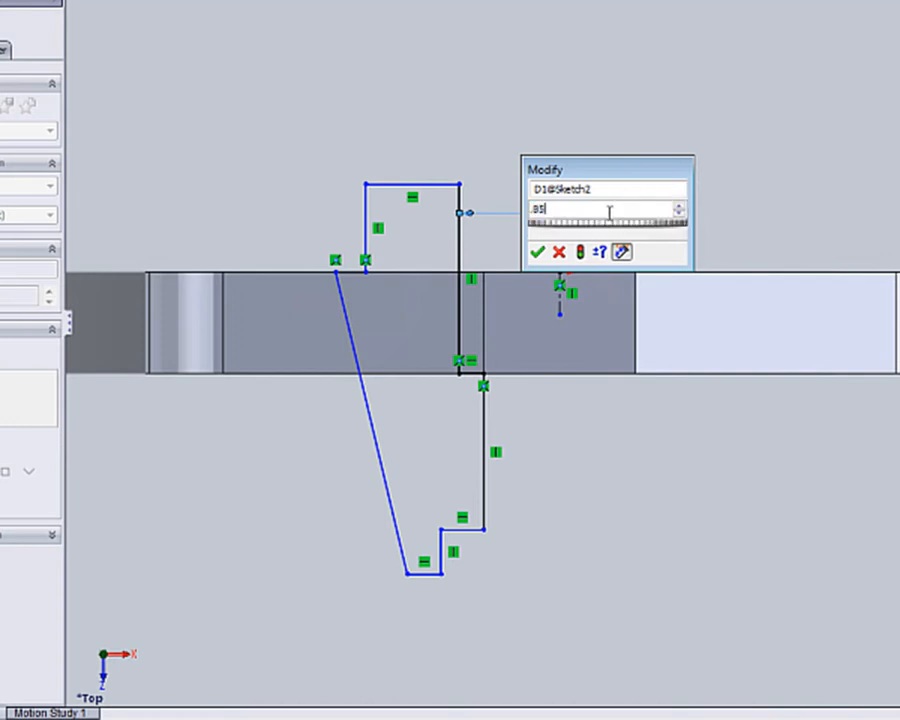
key("Return")
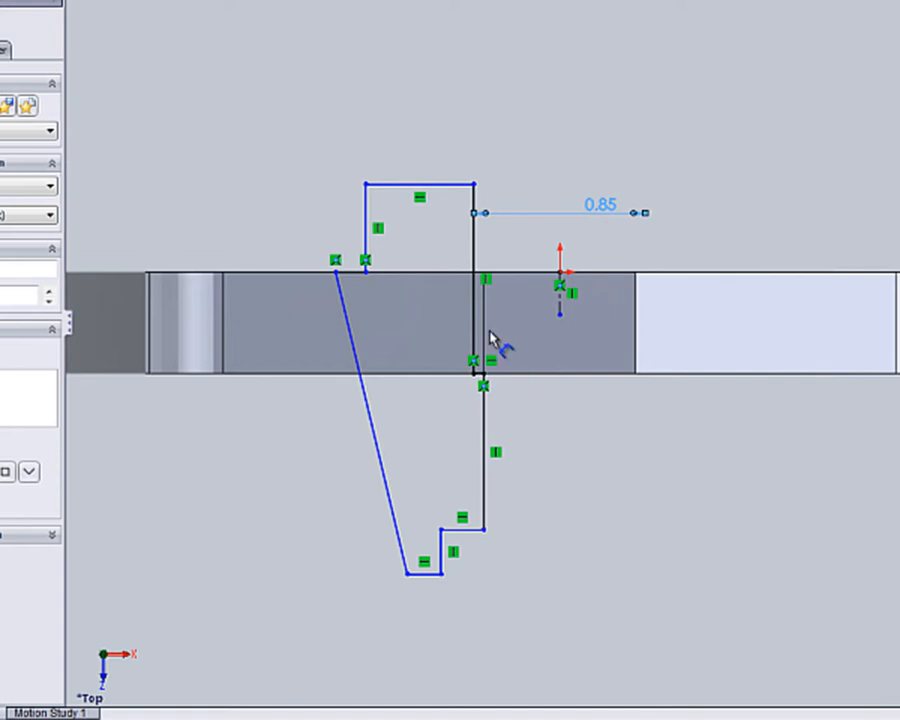
- Add a driven diameter dimension between the lower inner vertical line and the centerline, placed below the flange
left_click(484, 418)
left_click(560, 304)
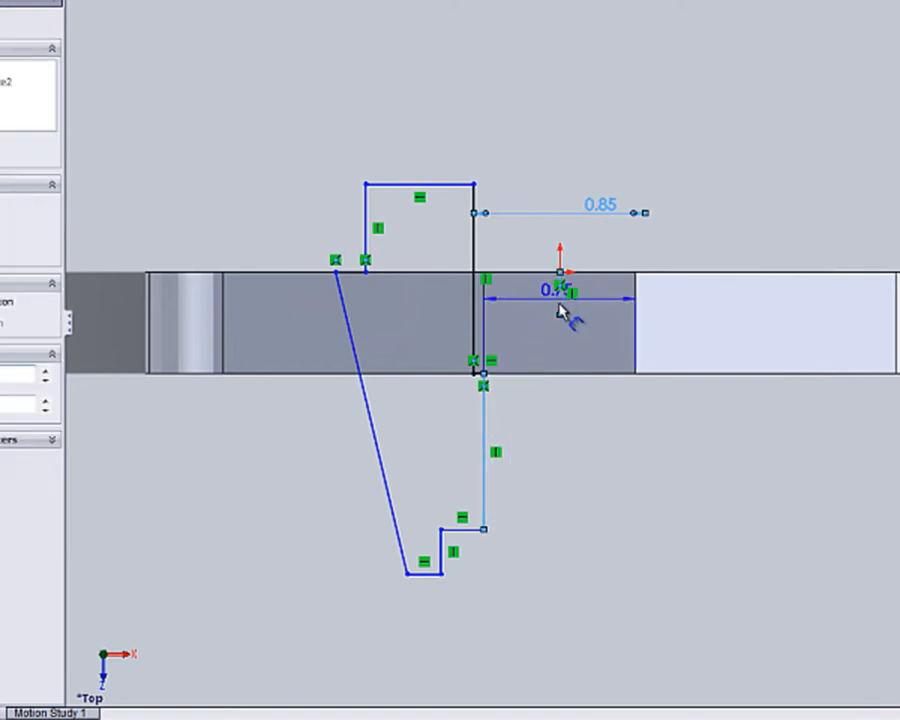
left_click(592, 416)
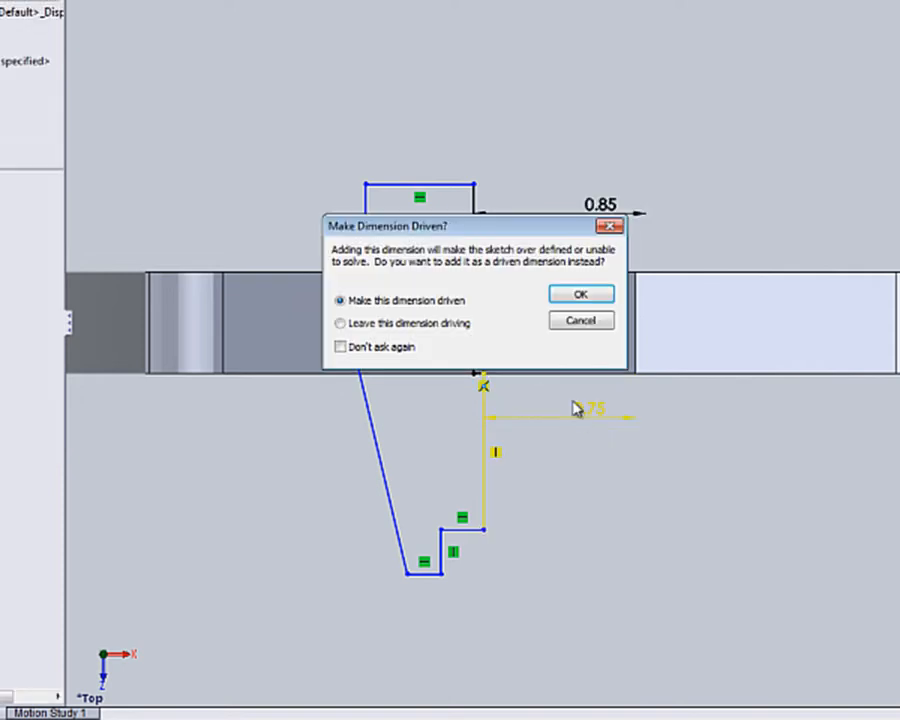
left_click(581, 299)
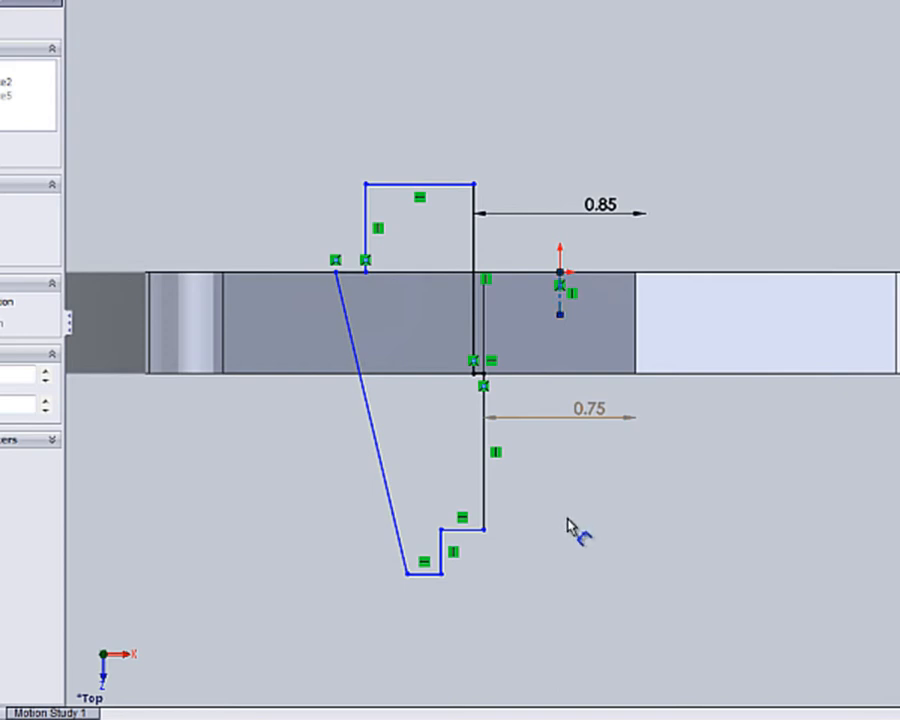
- Dimension the horizontal and vertical edges of the step at the profile's lower end as 0.25 in each
left_click(465, 537)
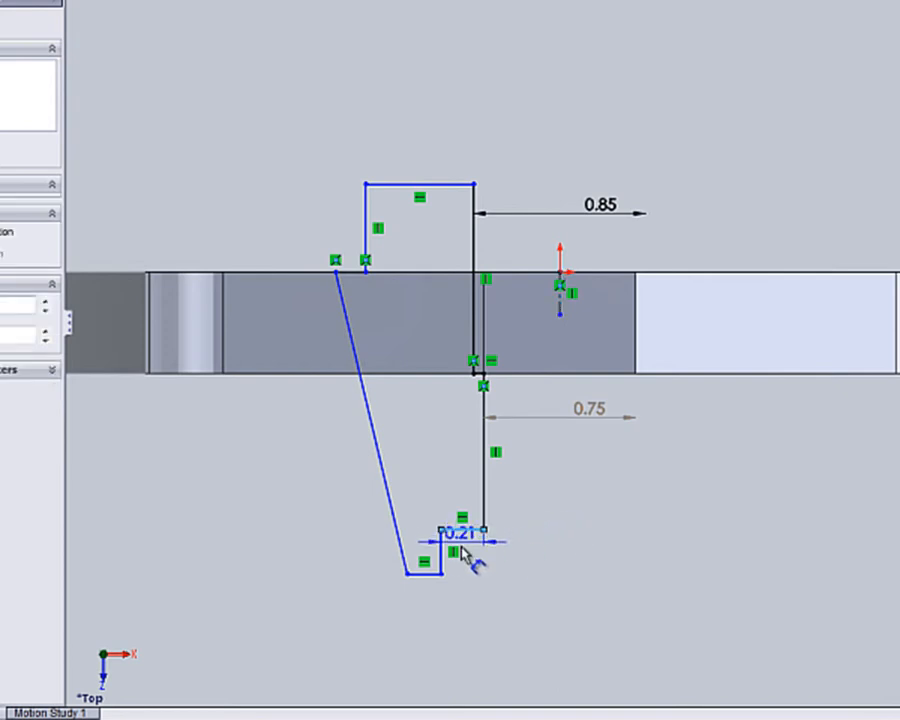
left_click(470, 630)
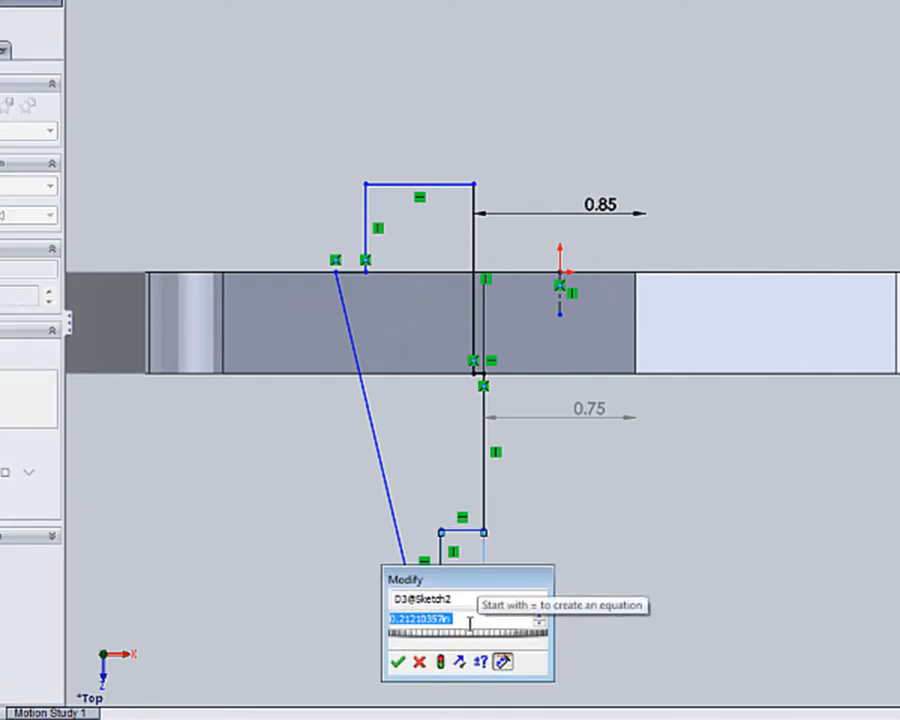
type(".25")
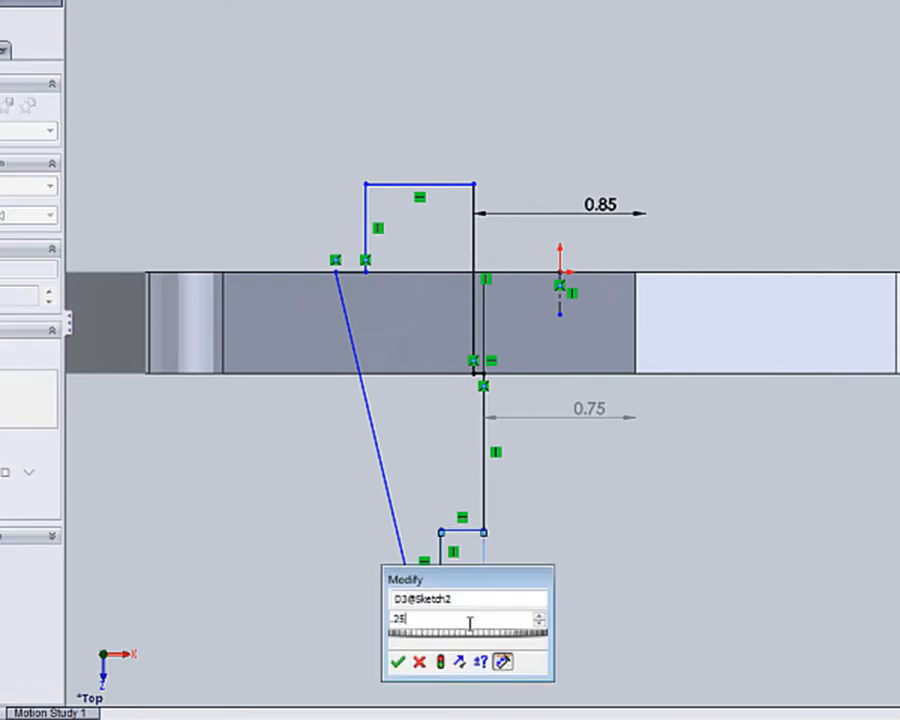
key("Return")
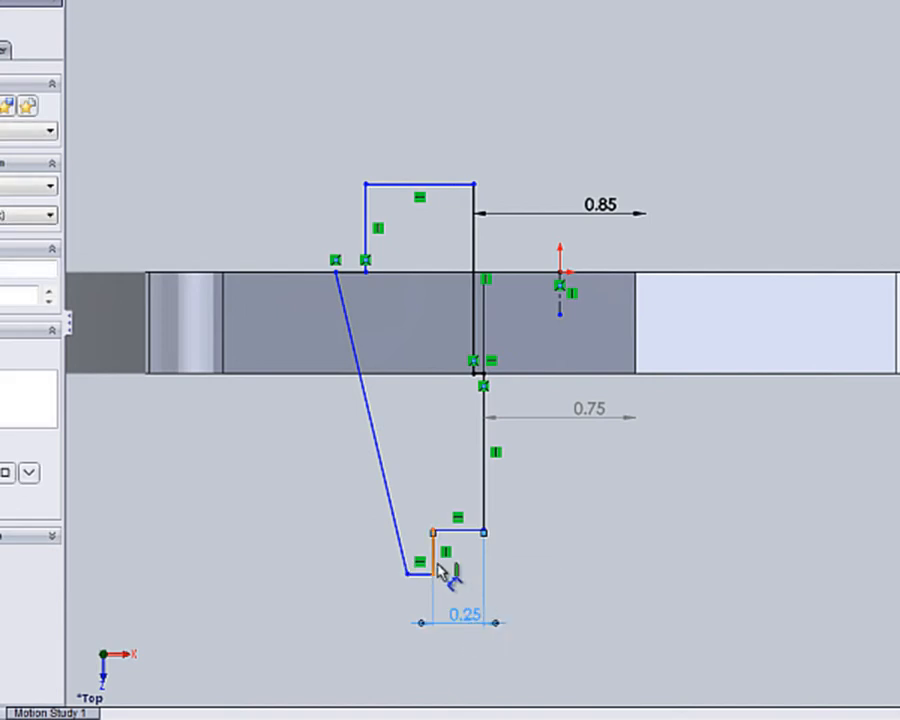
left_click(436, 568)
left_click(520, 578)
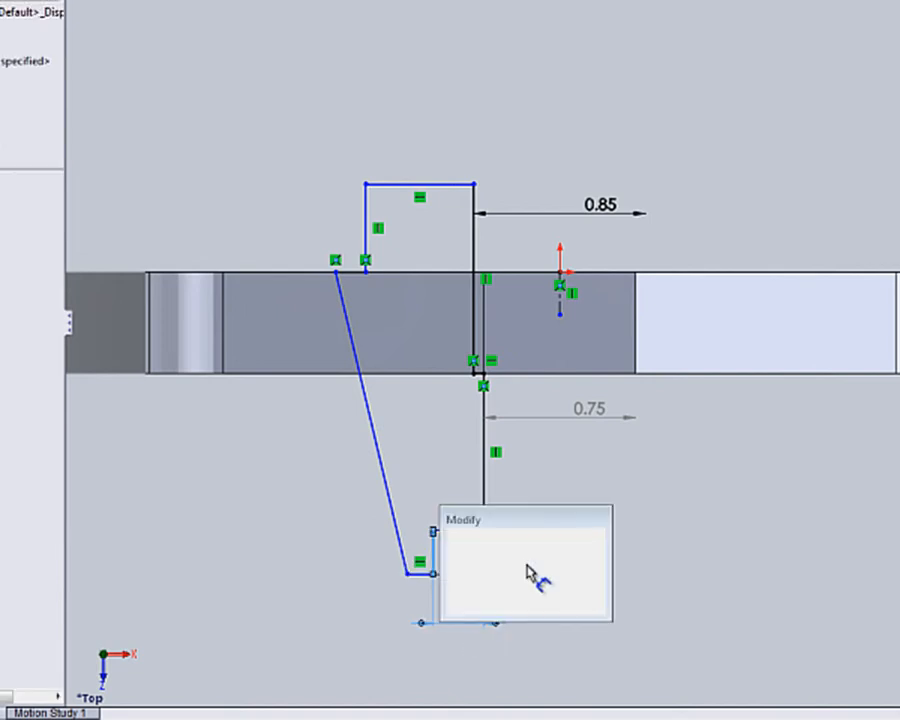
type(".25")
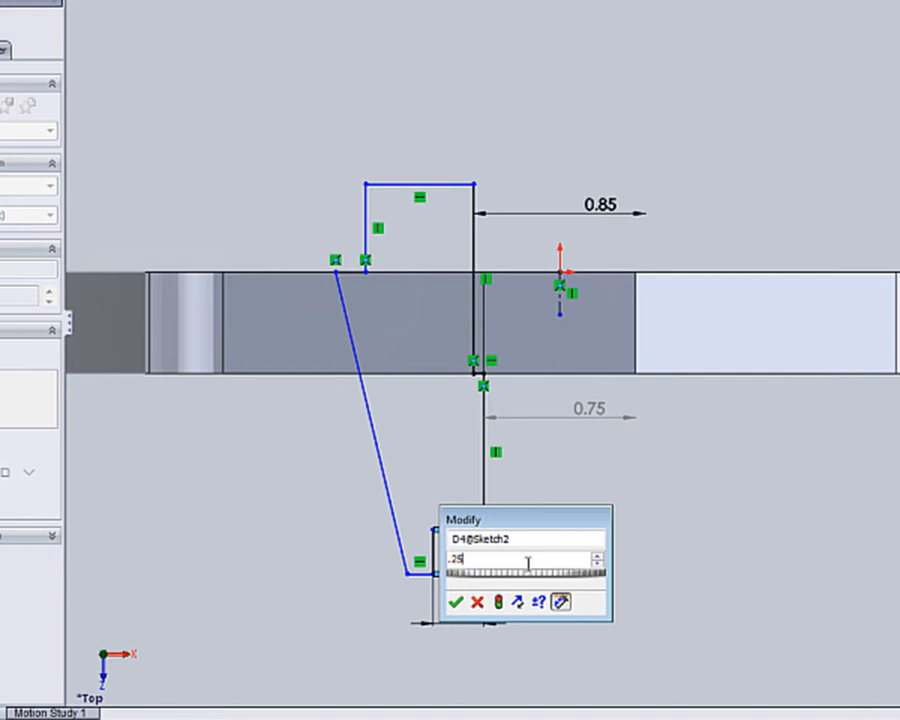
key("Return")
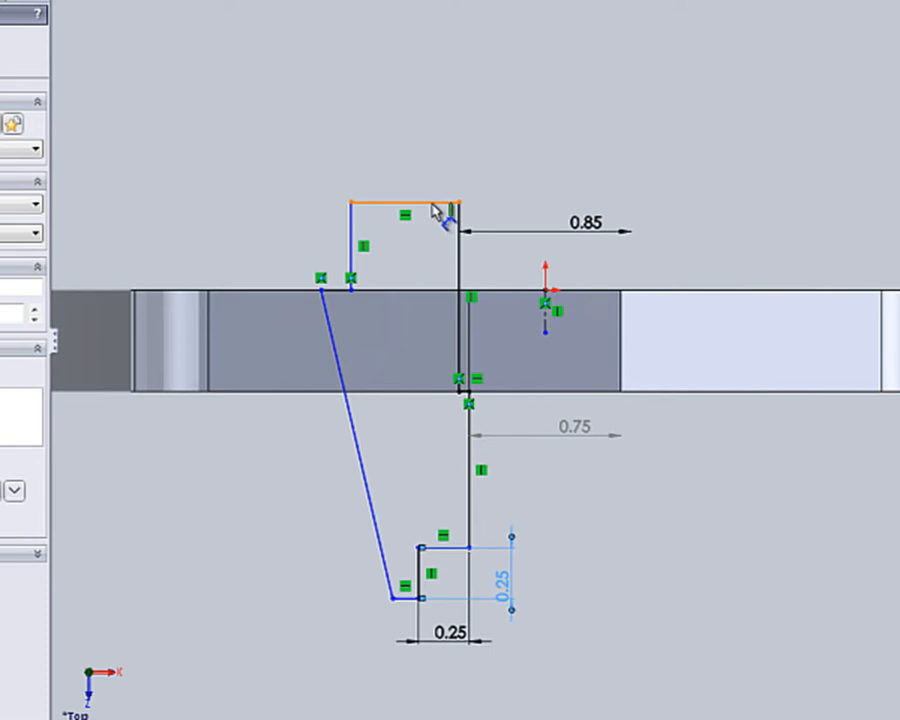
- Dimension the distance between the profile's top horizontal line and the flange's upper edge as 0.435 in
left_click(433, 203)
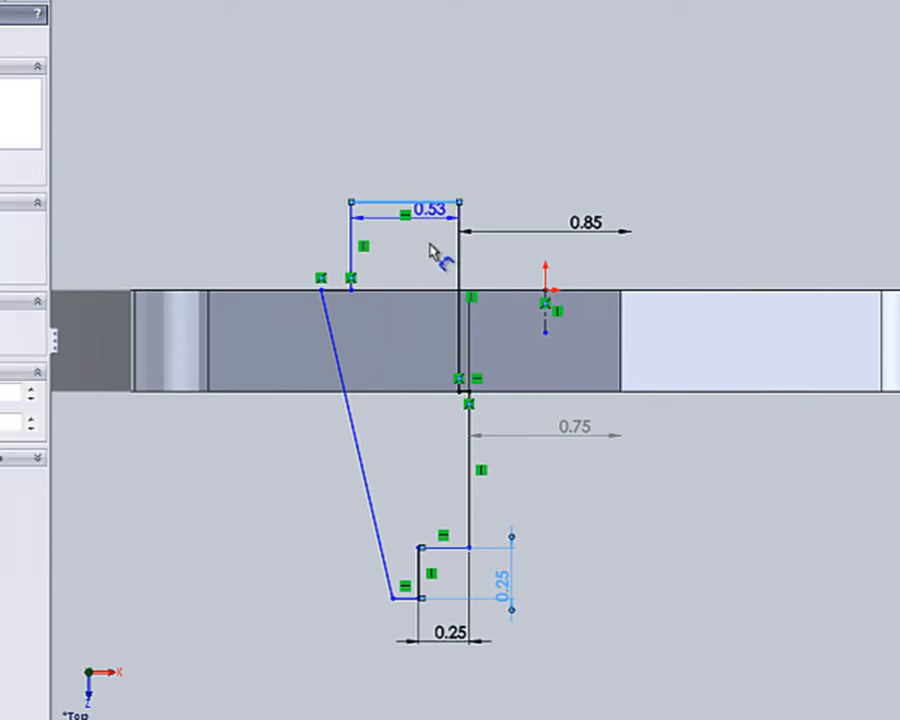
left_click(437, 296)
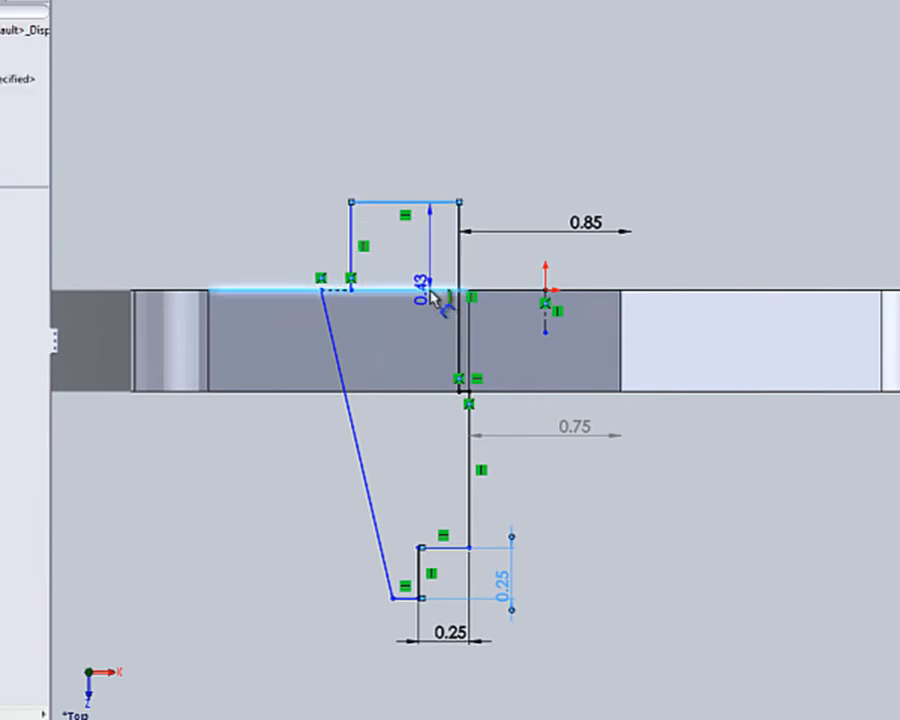
left_click(494, 257)
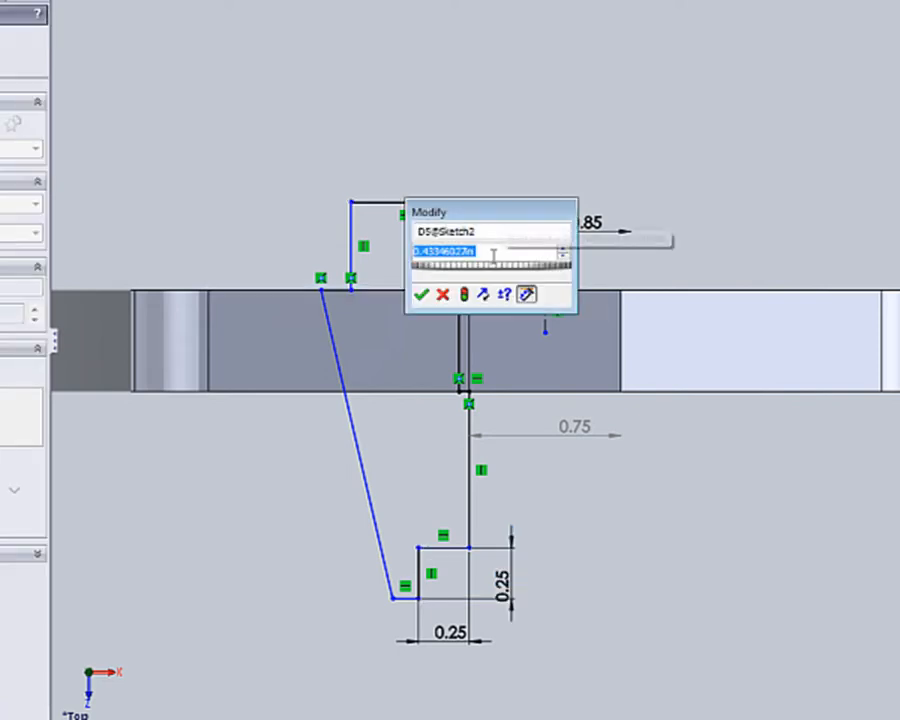
type(".435")
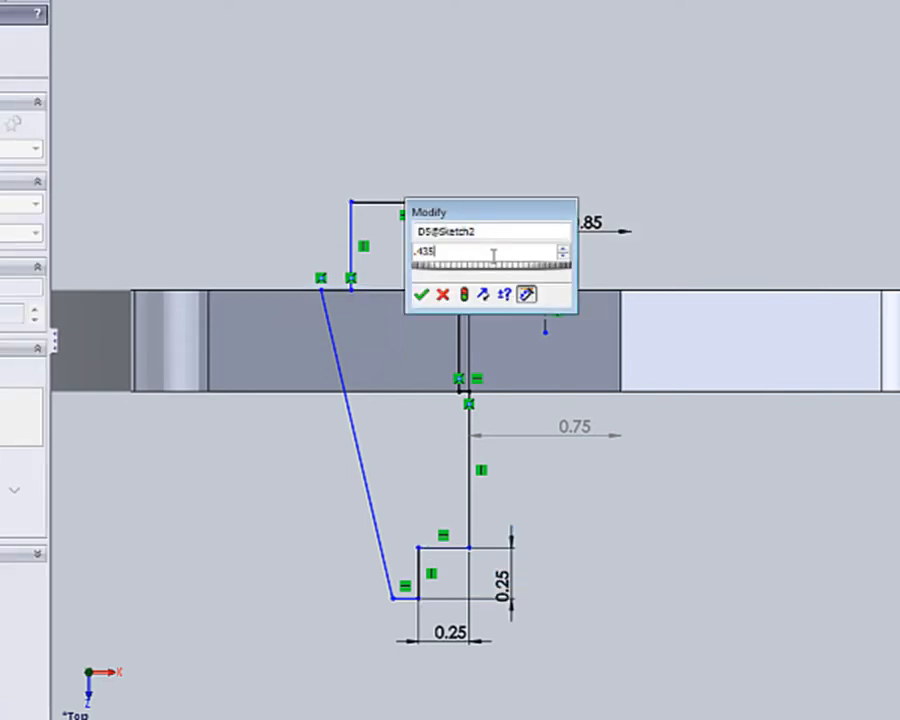
key("Return")
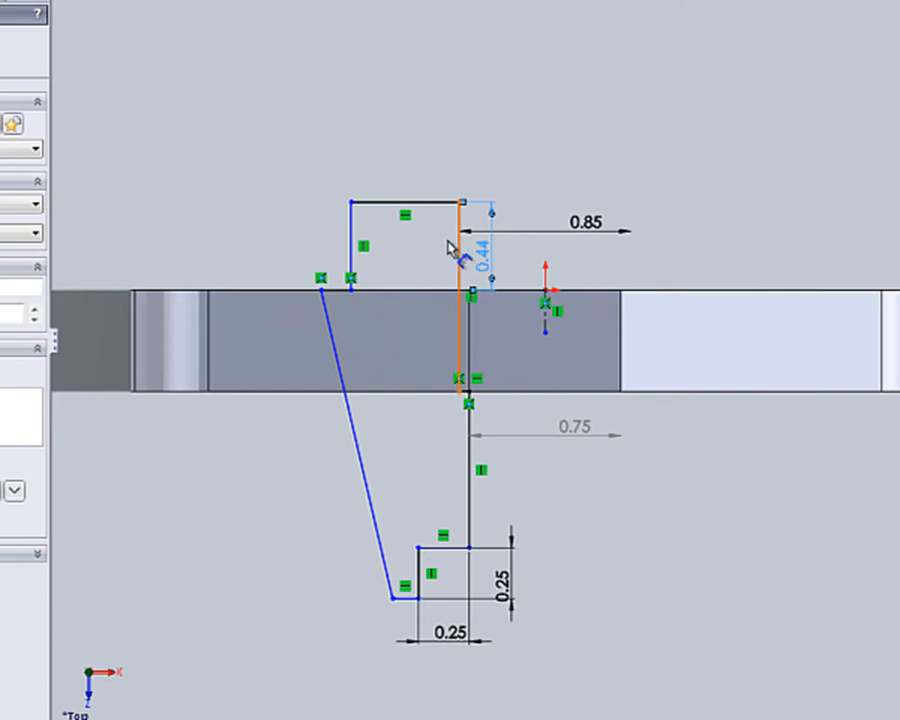
- Dimension the length of the profile's top horizontal line as 0.435 in
left_click(428, 203)
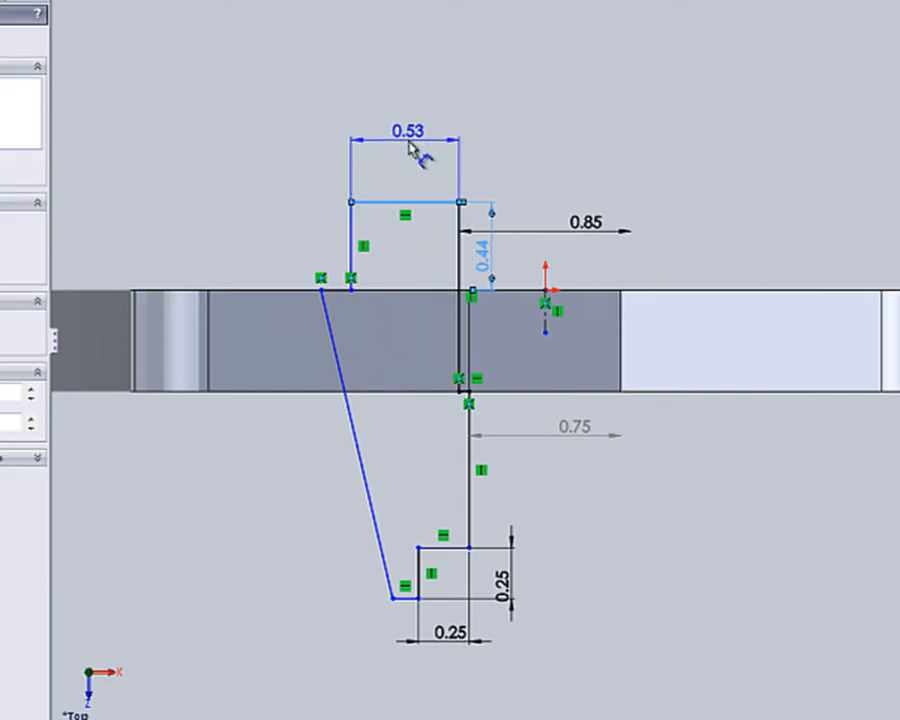
left_click(410, 146)
type(".4")
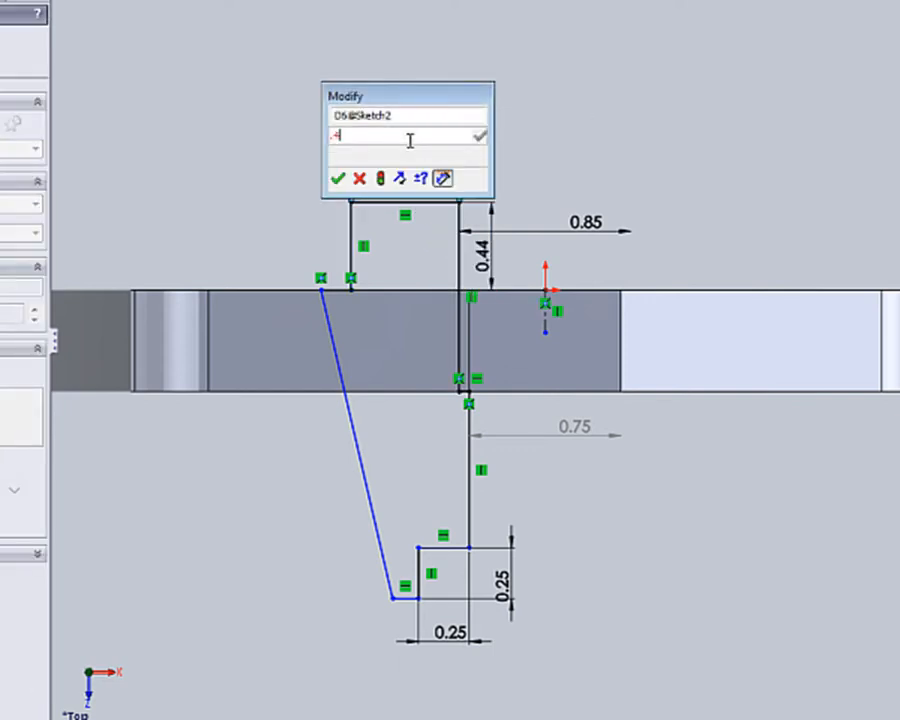
type("35")
key("Return")
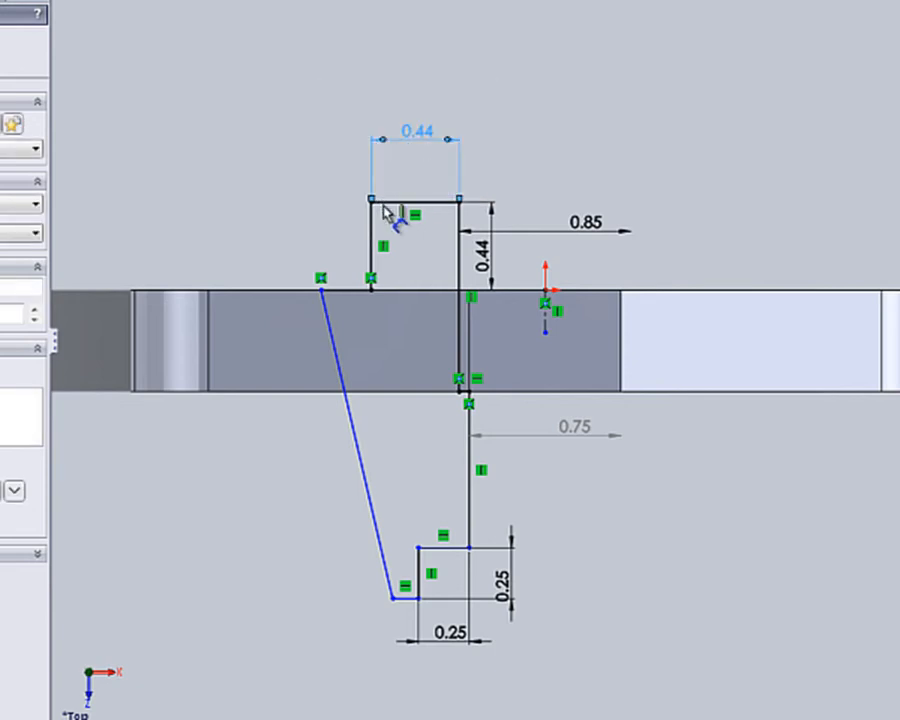
- Dimension the upper endpoint of the slanted line across the centerline as a 1.85 in diameter
left_click(322, 292)
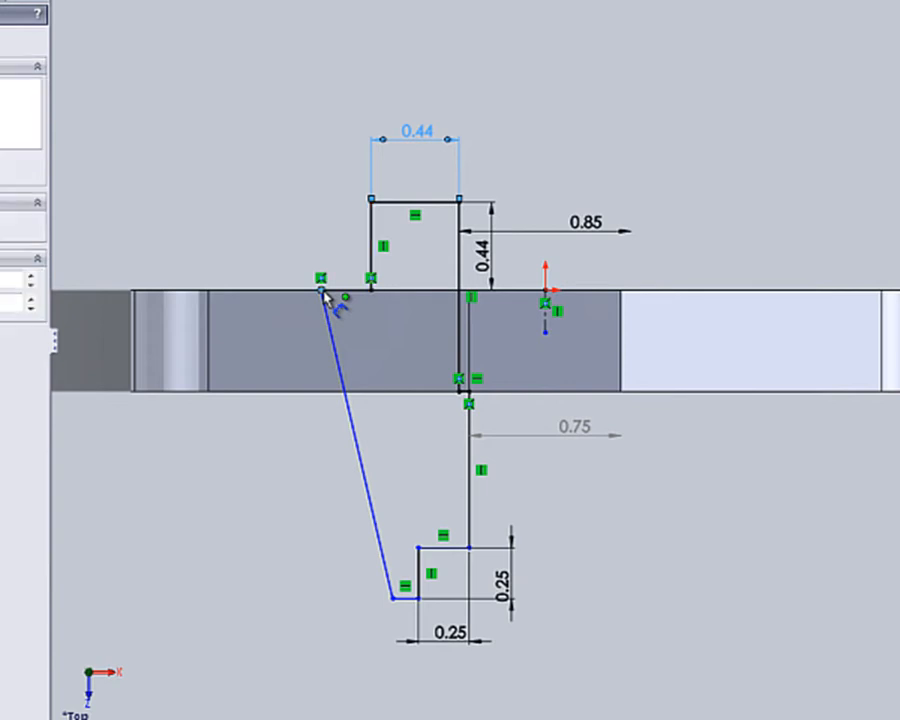
left_click(543, 318)
left_click(655, 350)
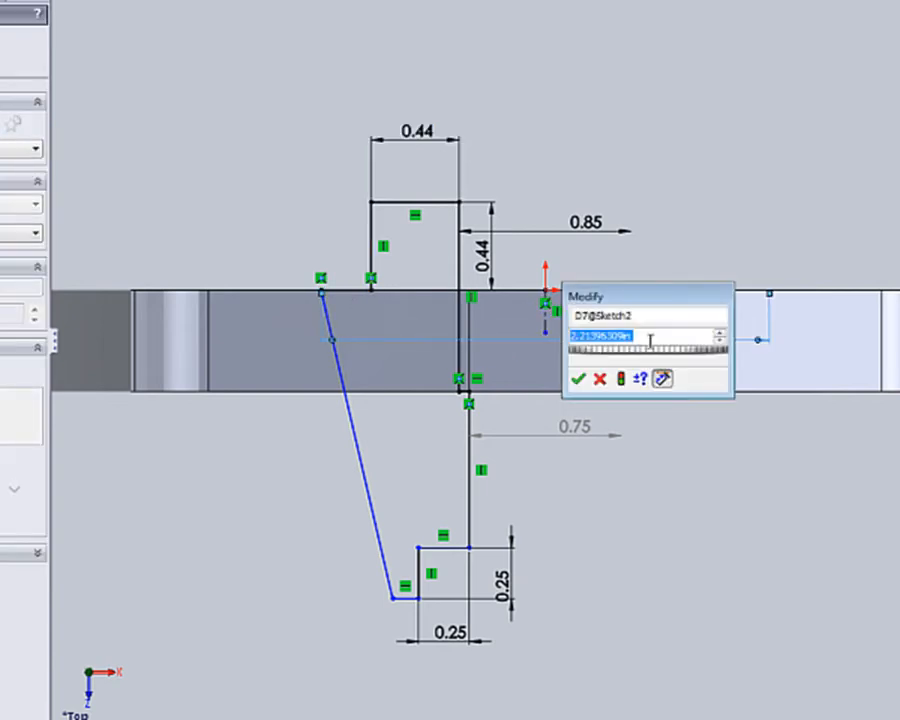
type("1.85")
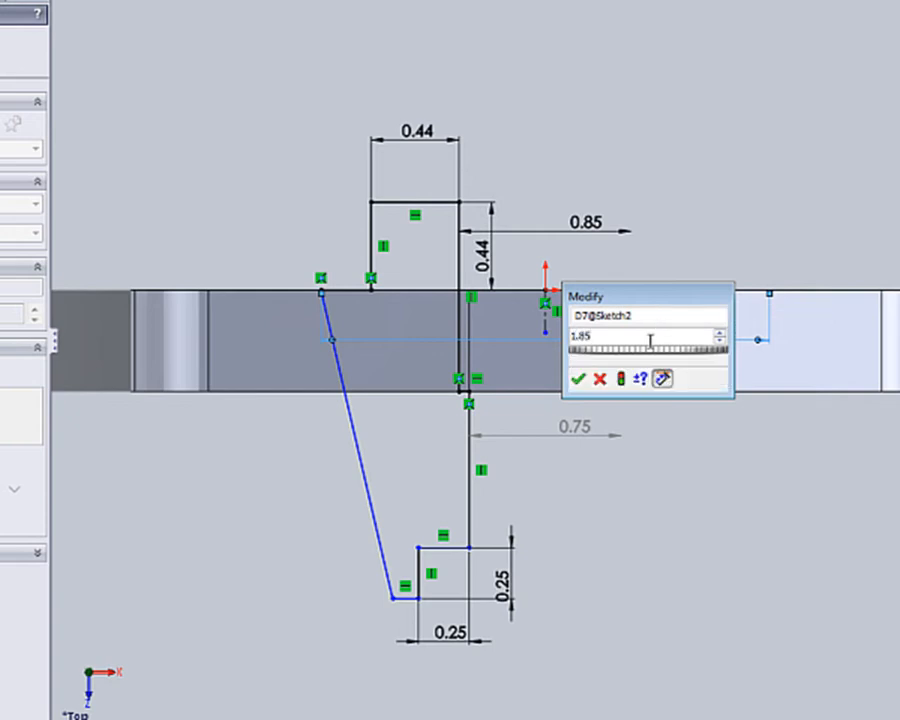
key("Return")
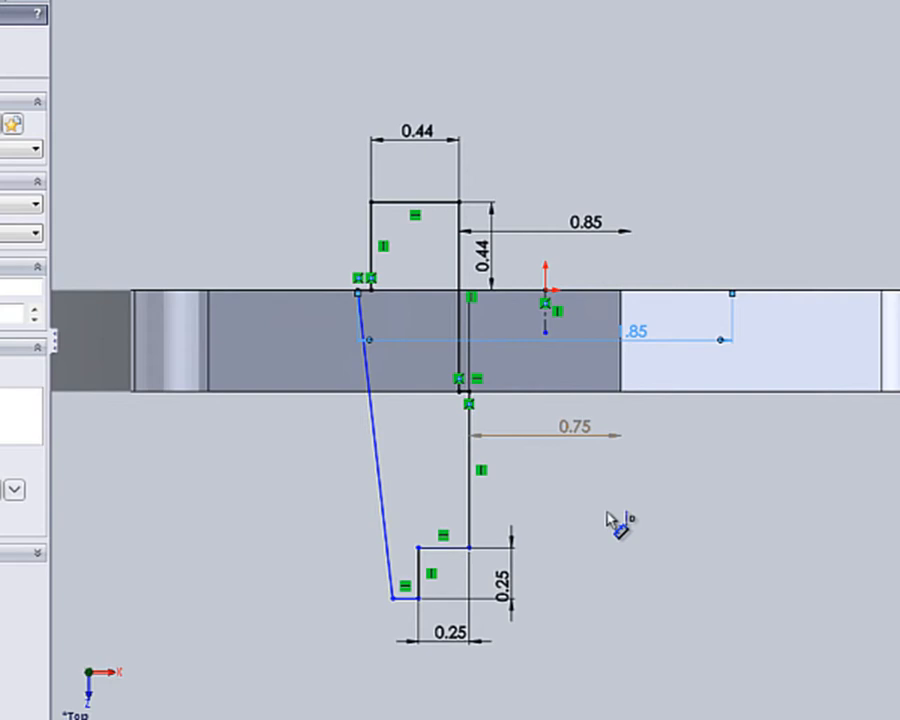
- Dimension the distance between the profile's bottom horizontal line and the flange's lower edge as 1.5 in
left_click(406, 600)
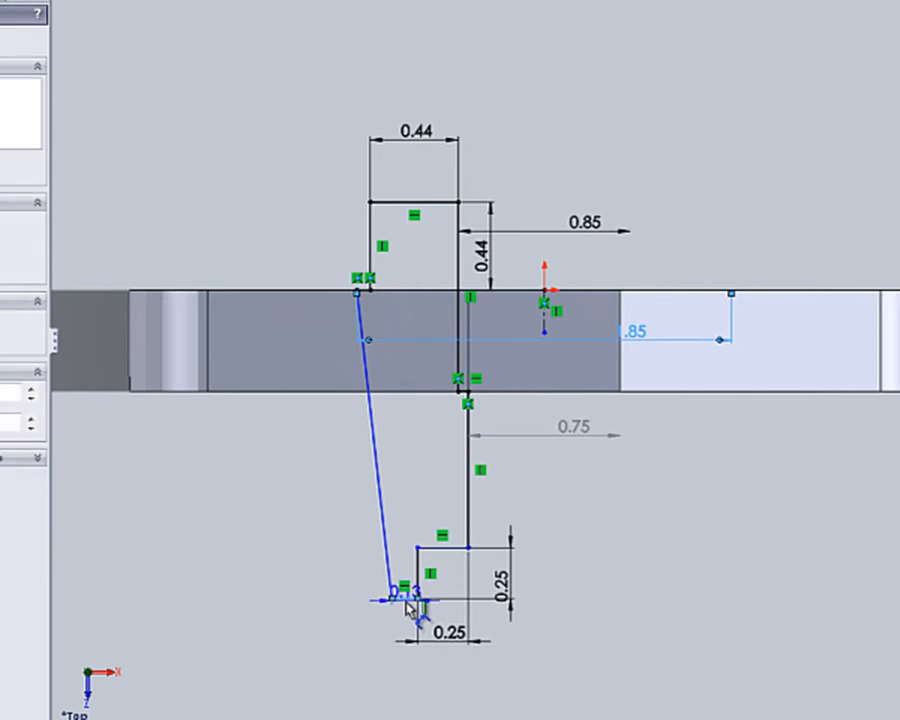
left_click(416, 393)
left_click(312, 490)
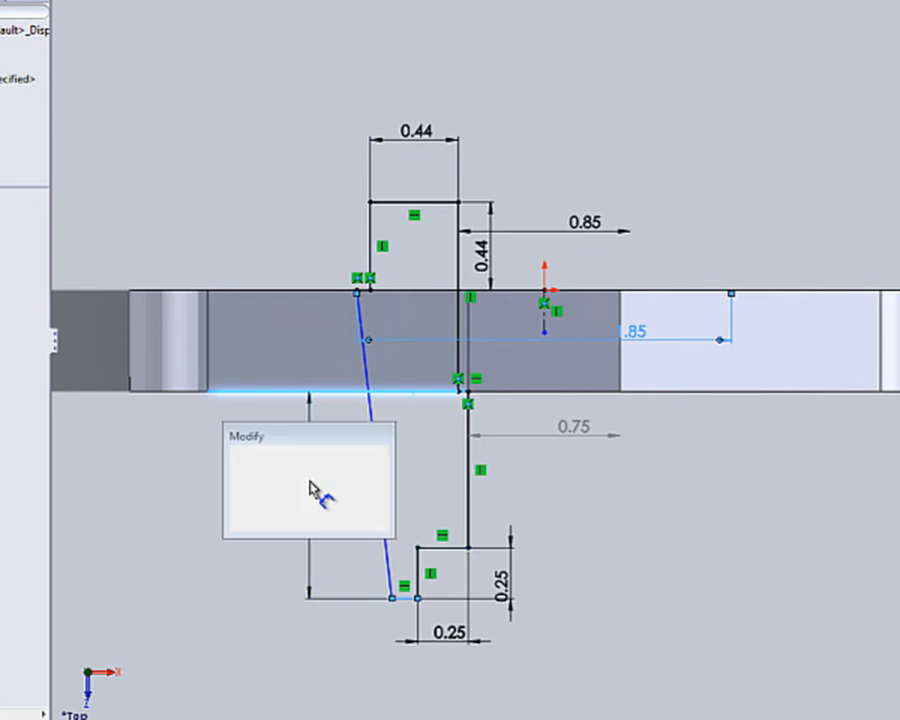
type("1.5")
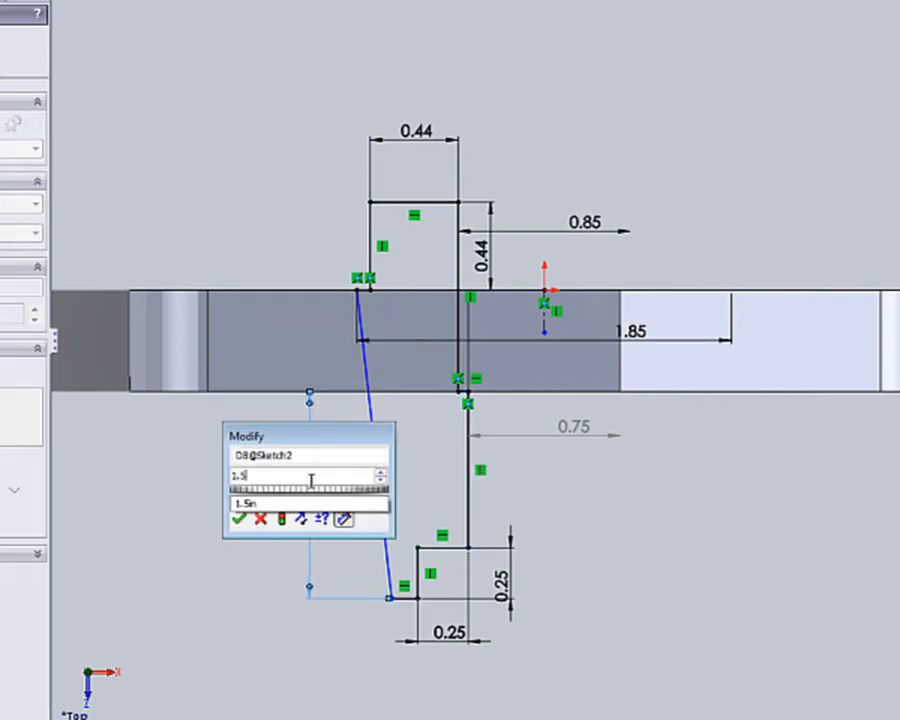
key("Return")
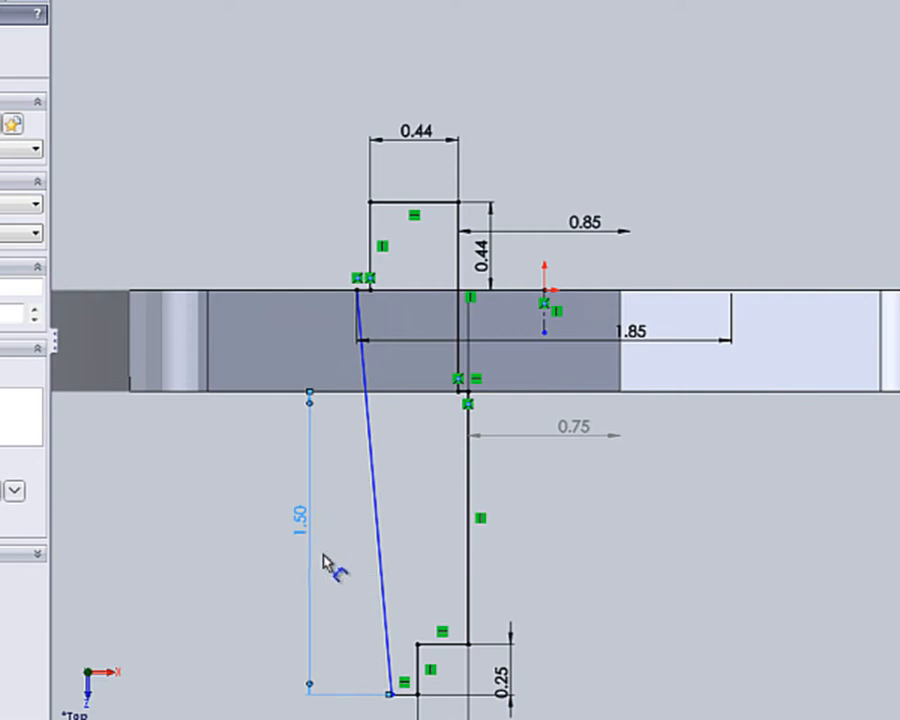
- Delete the length dimension of the profile's top horizontal line
scroll(340, 570, "up", 2)
scroll(532, 629, "down", 2)
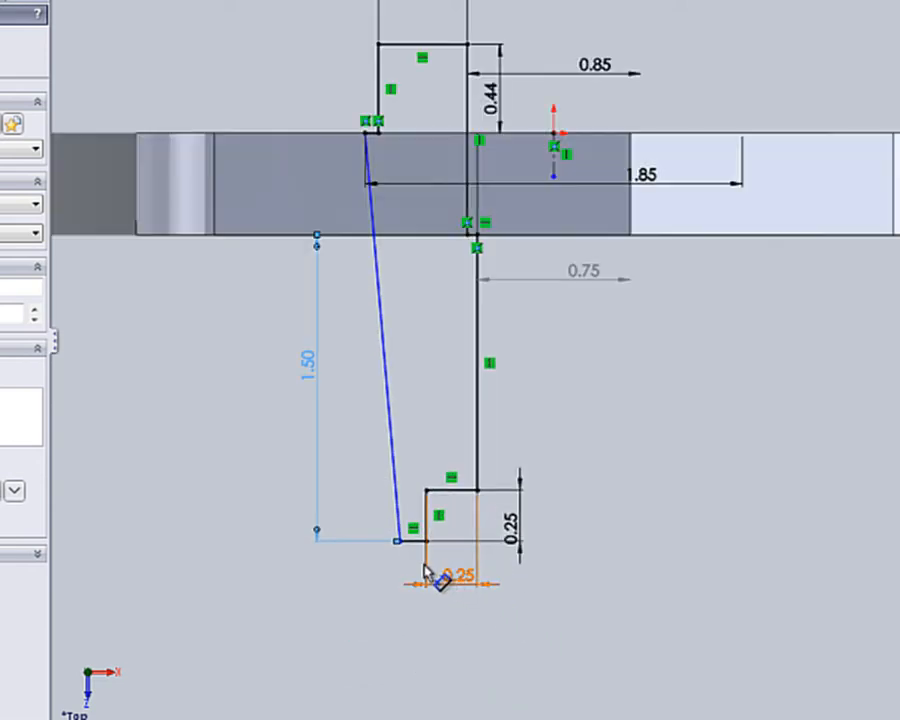
scroll(538, 338, "up", 1)
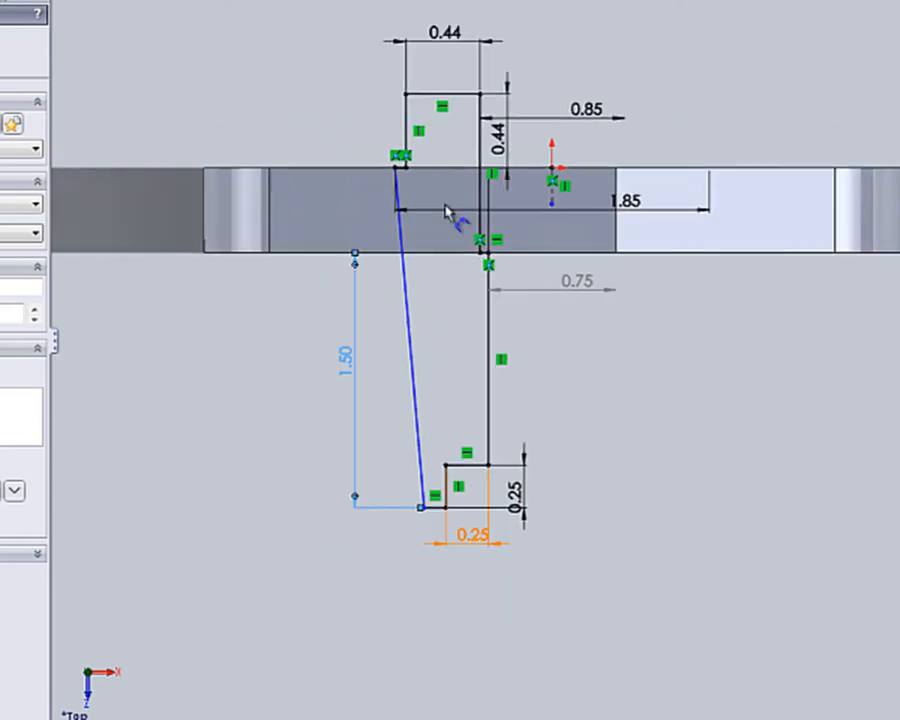
left_click(447, 37)
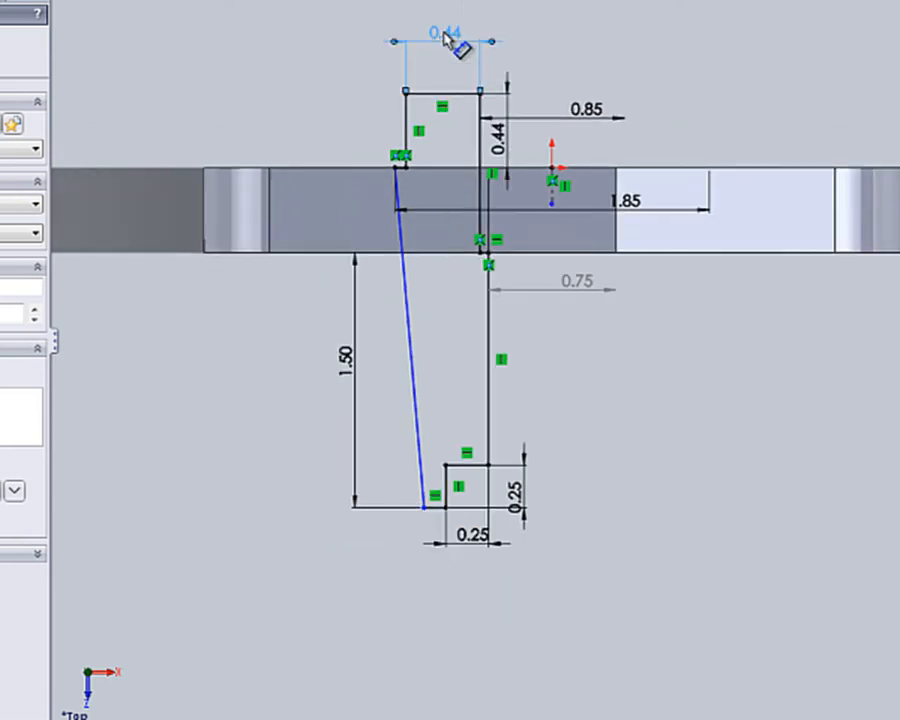
key("Delete")
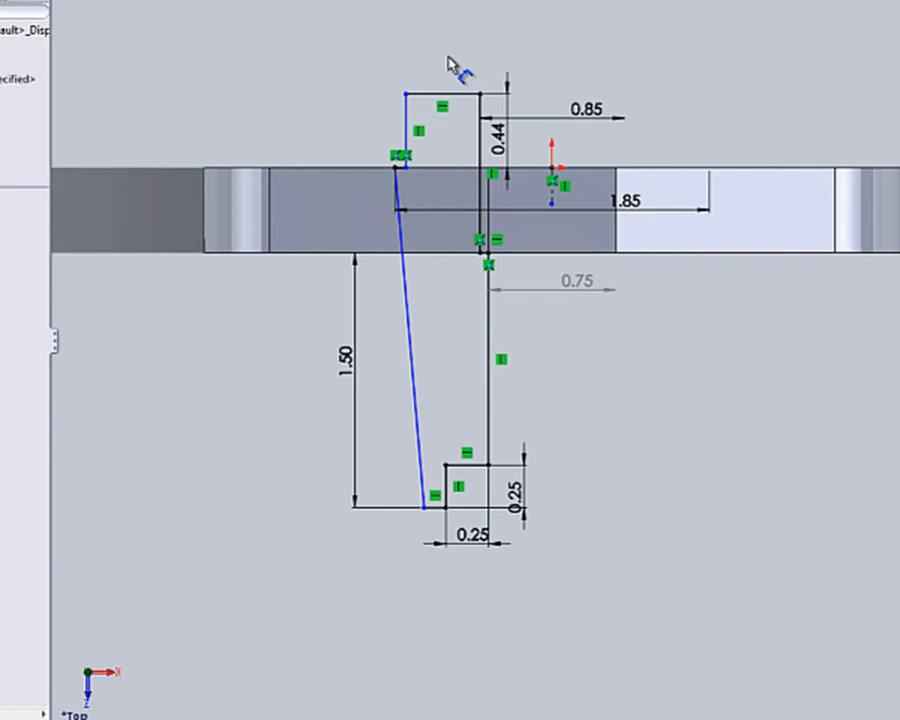
left_click(409, 115)
key("Escape")
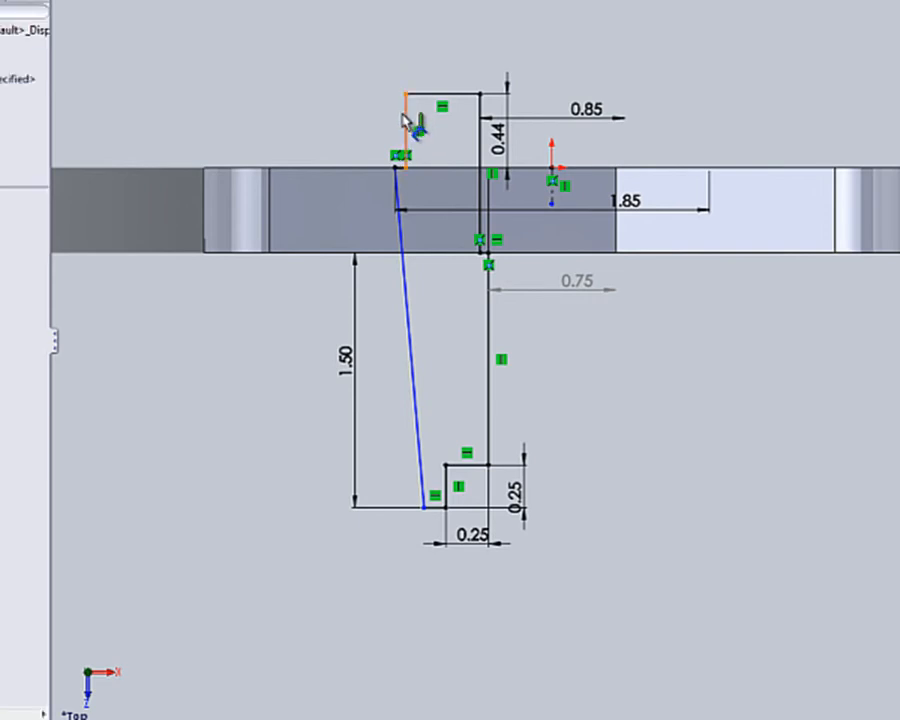
- Dimension the upper outer vertical line across the centerline as a 1.435 in diameter
left_click(407, 128)
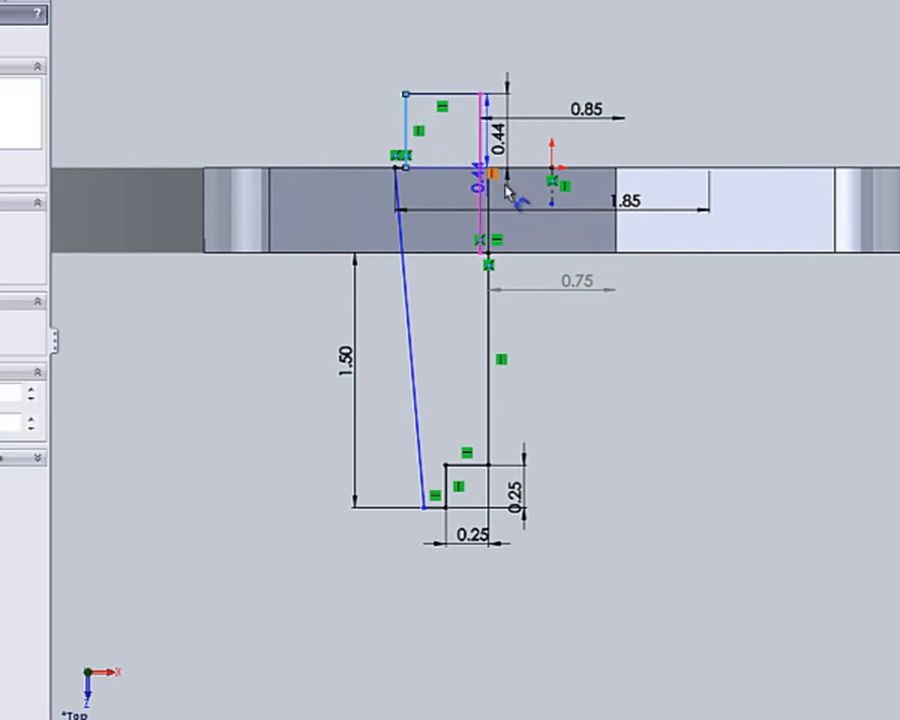
left_click(552, 188)
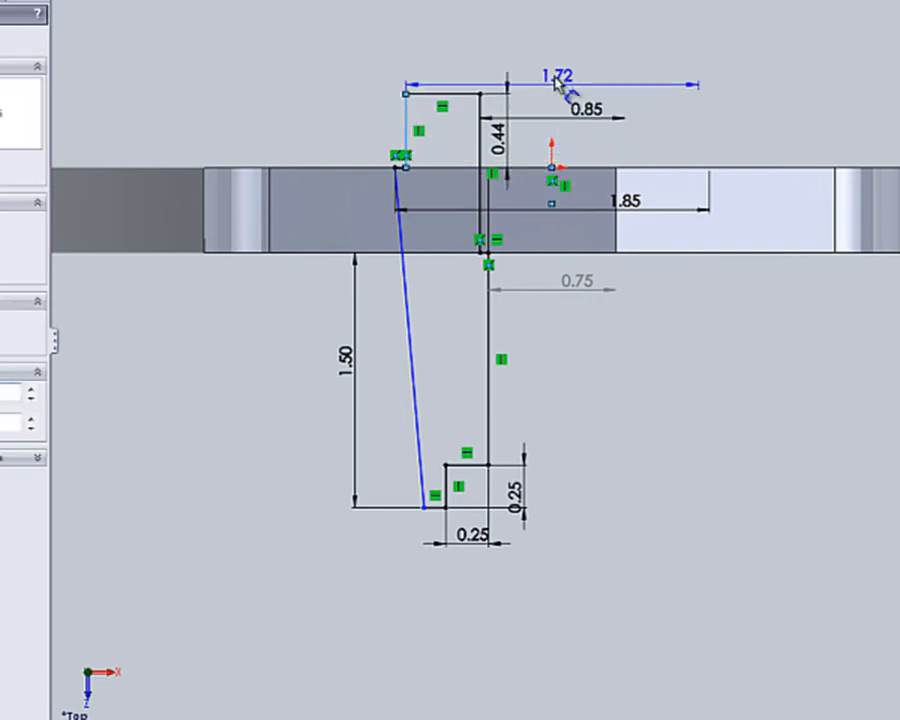
left_click(590, 48)
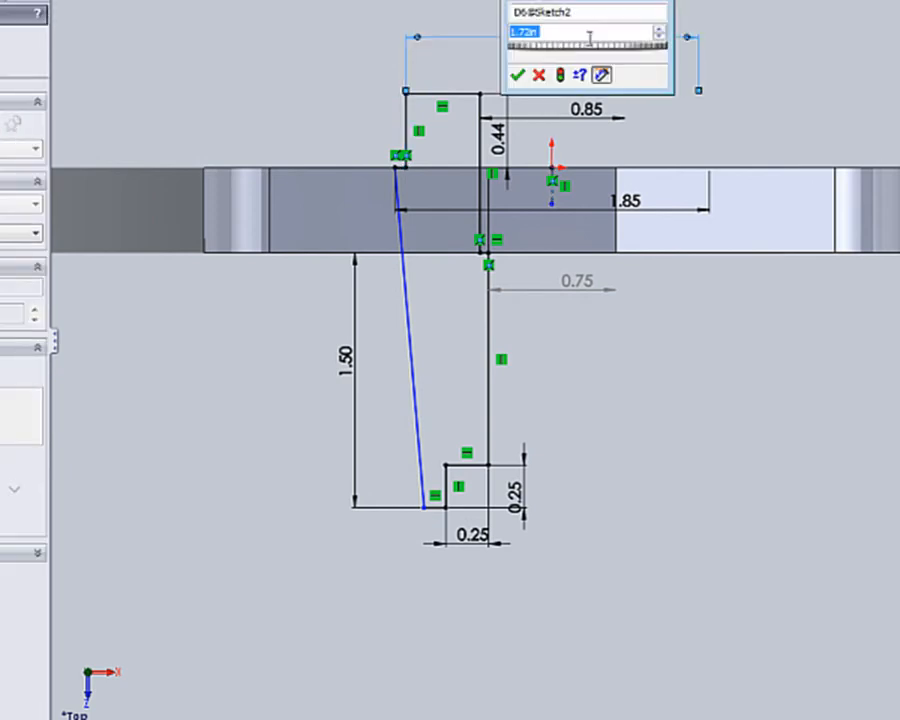
type("1.435")
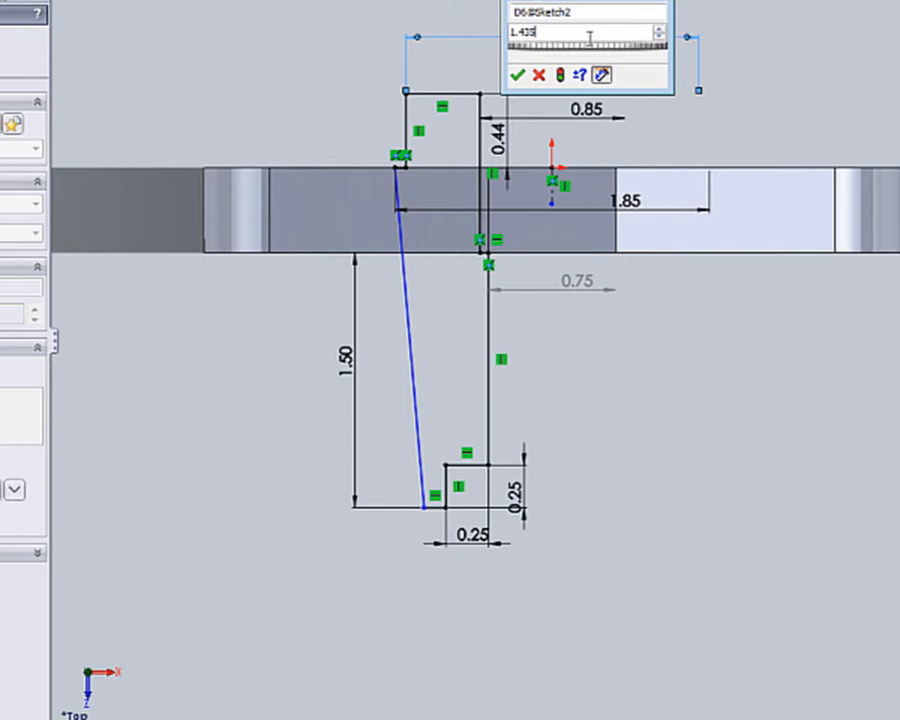
key("Return")
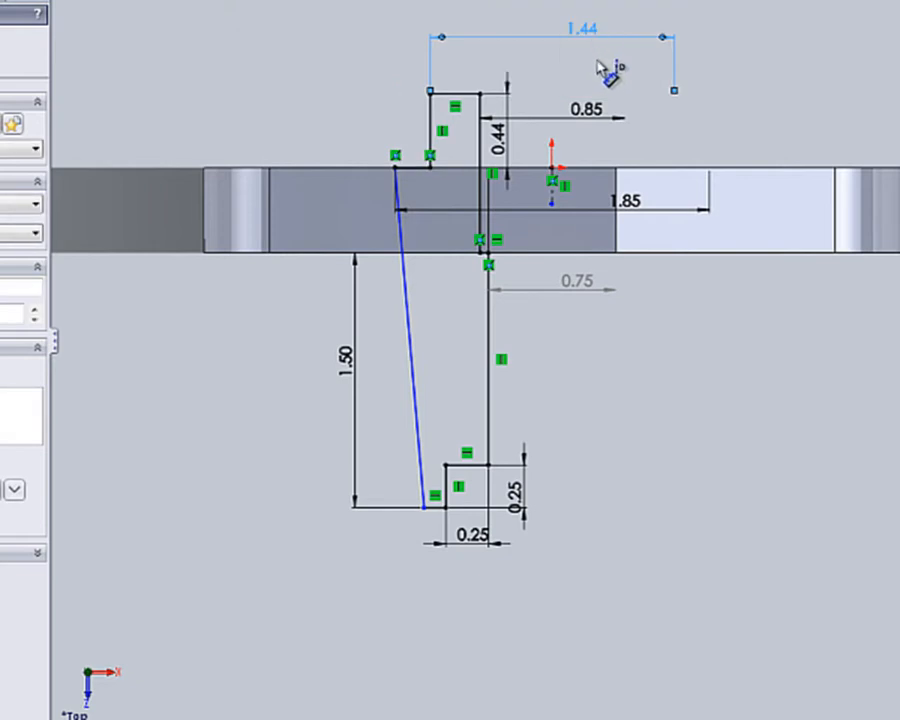
- Dimension the lower endpoint of the slanted line across the centerline as a 1.5 in diameter
left_click(423, 508)
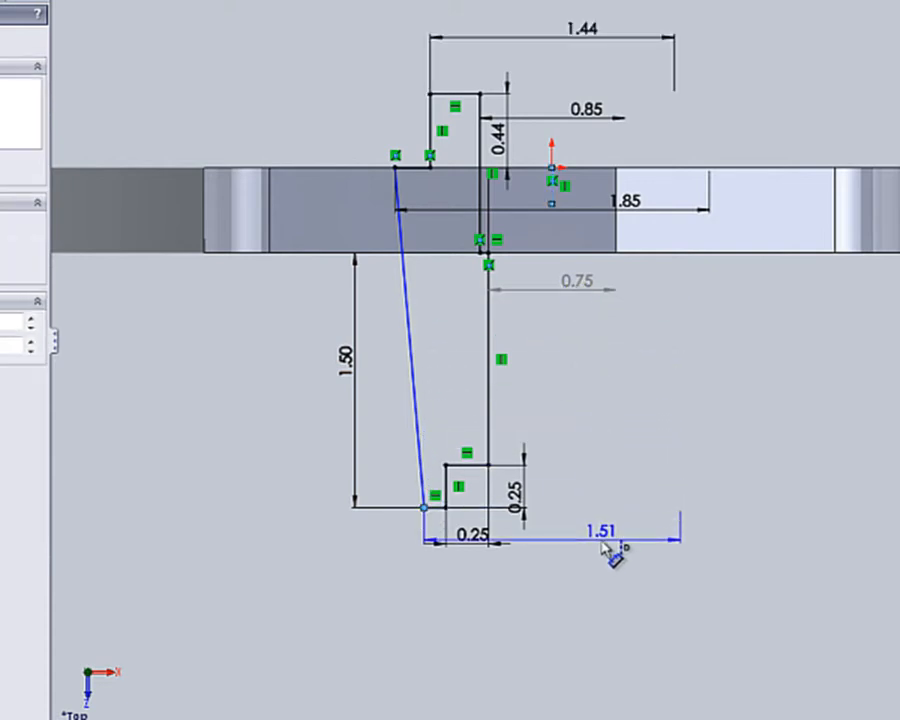
left_click(606, 578)
type("1")
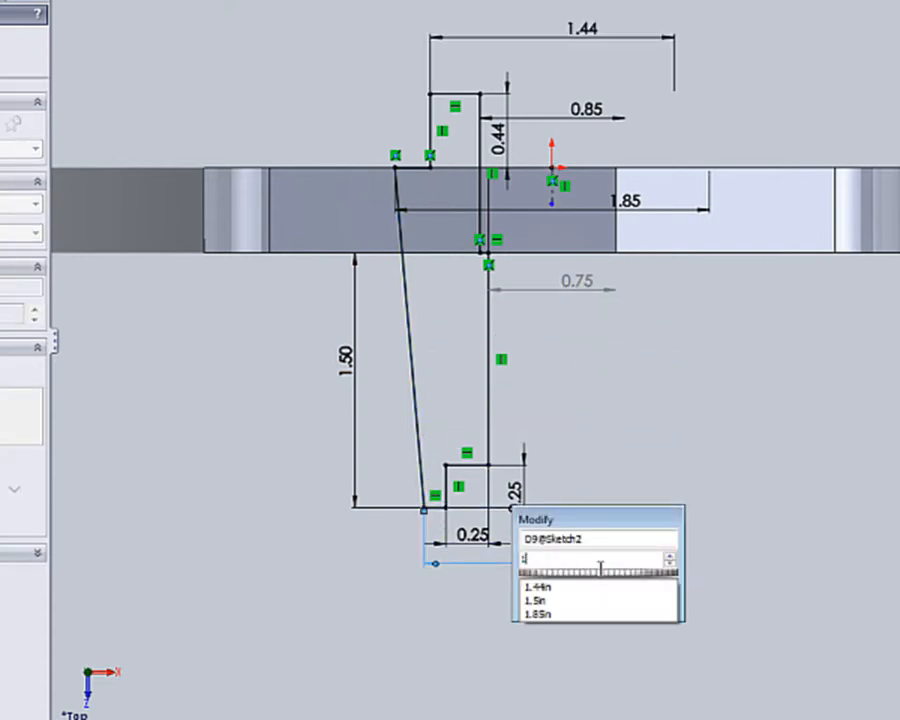
type(".5")
key("Return")
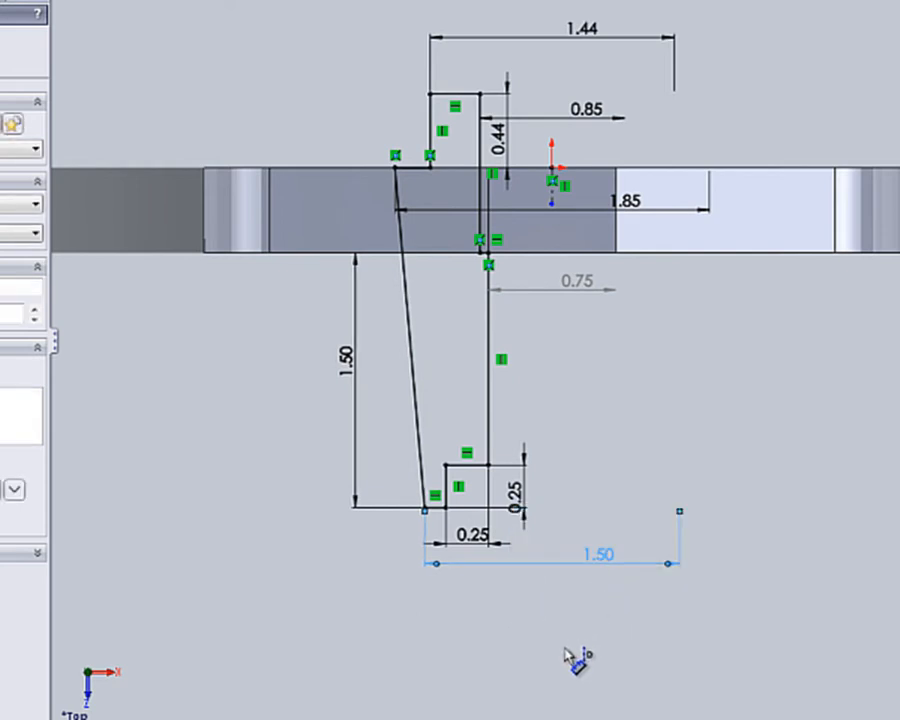
key("Escape")
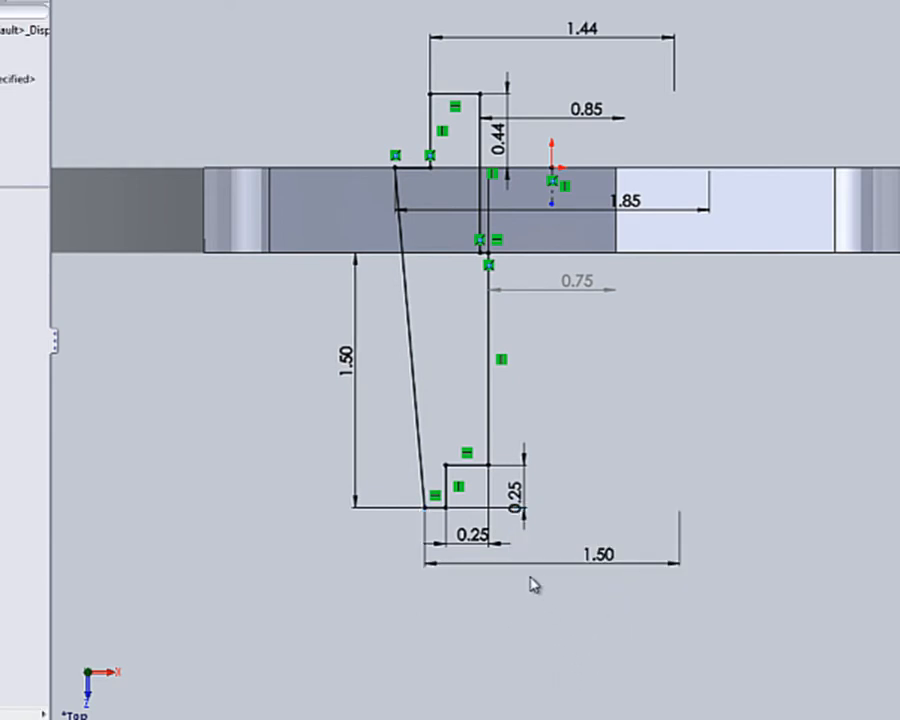
- Space out the lower diameter dimension and both 0.25 in step dimensions farther from the profile
left_click_drag(602, 568, 598, 609)
left_click(472, 540)
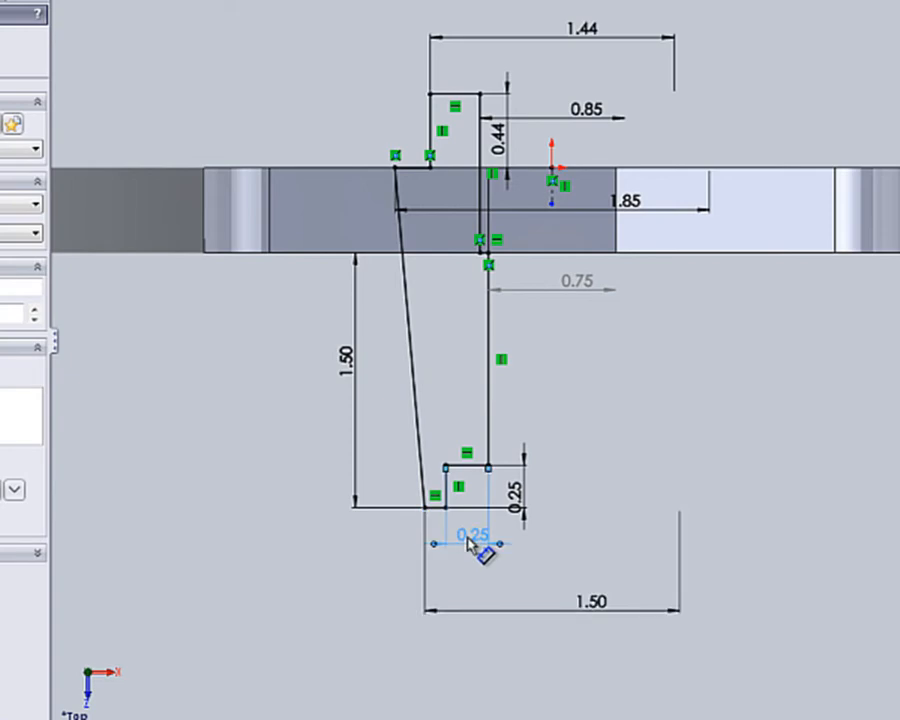
left_click(485, 566)
left_click(518, 495)
left_click(563, 508)
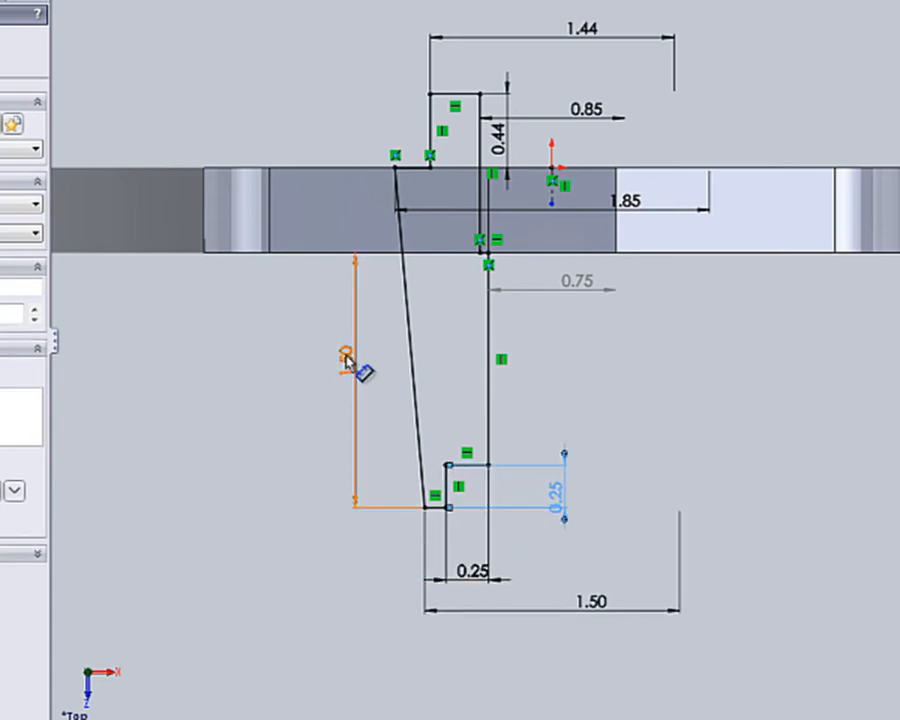
left_click(346, 361)
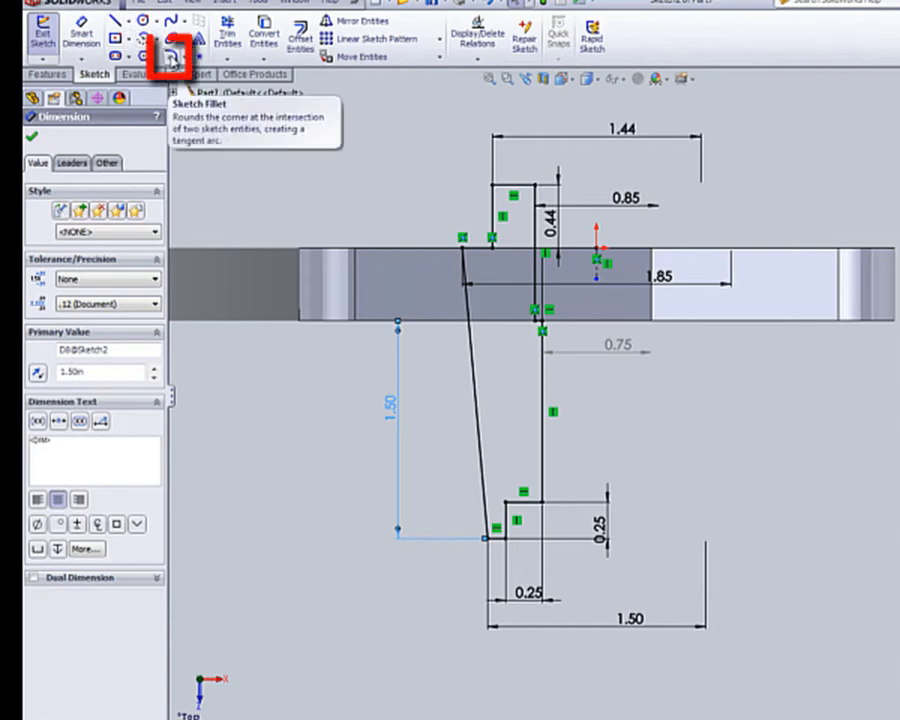
- Fillet the corner between the slanted line and the profile's bottom horizontal line with a 0.075 in radius
left_click(172, 58)
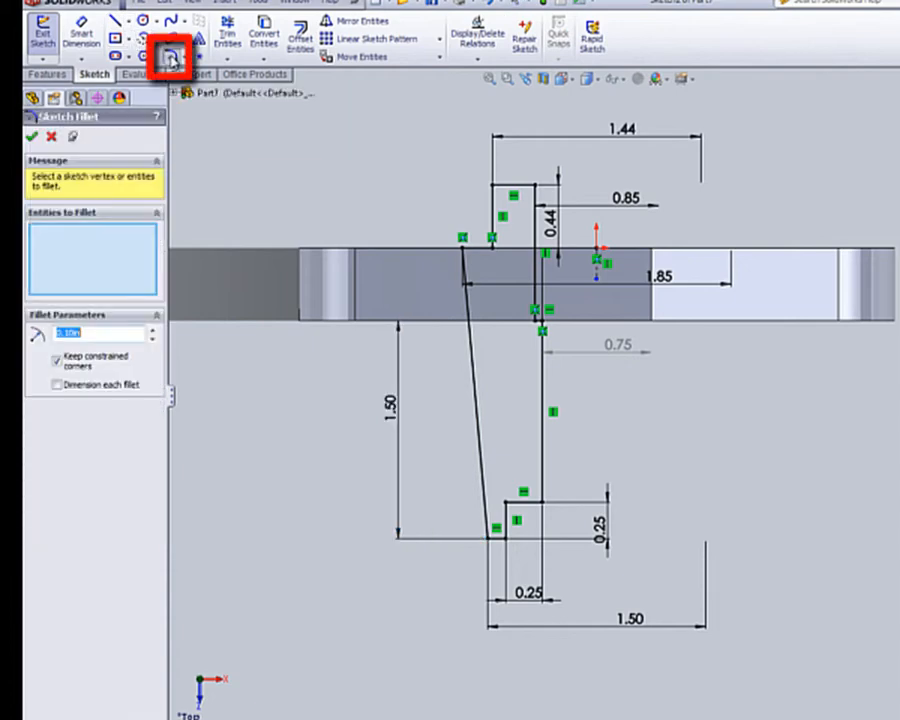
left_click(490, 536)
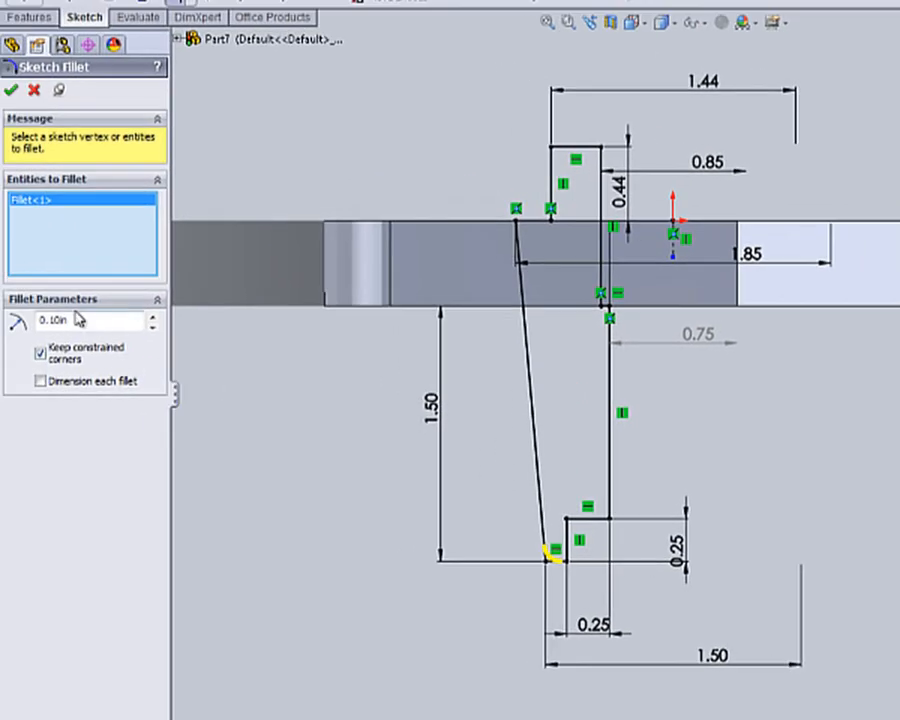
left_click(82, 321)
key("Delete")
key("Delete")
key("Delete")
key("Delete")
key("Delete")
key("Delete")
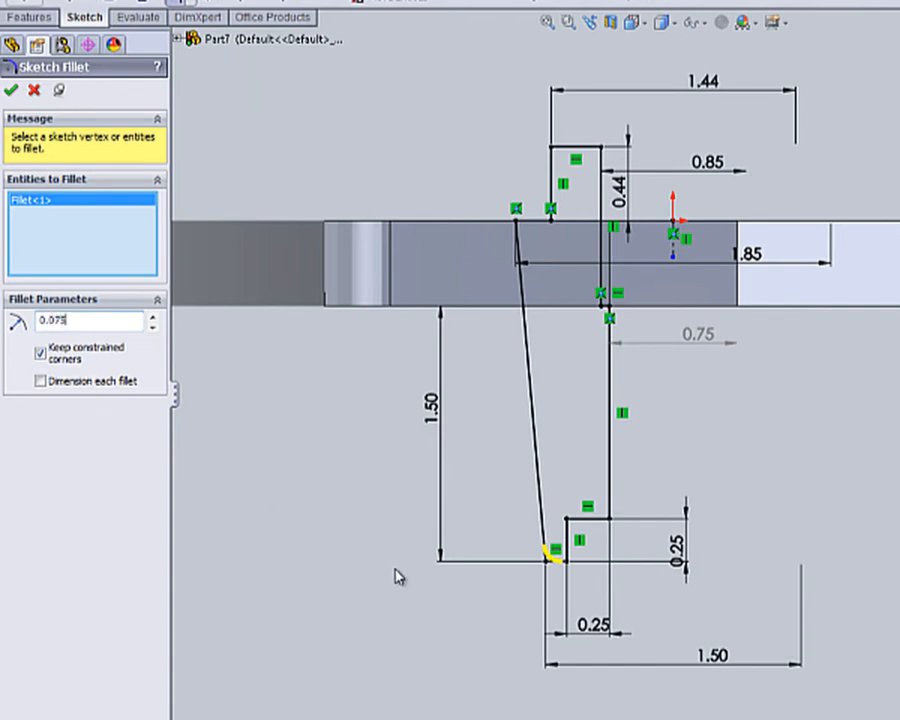
left_click(11, 90)
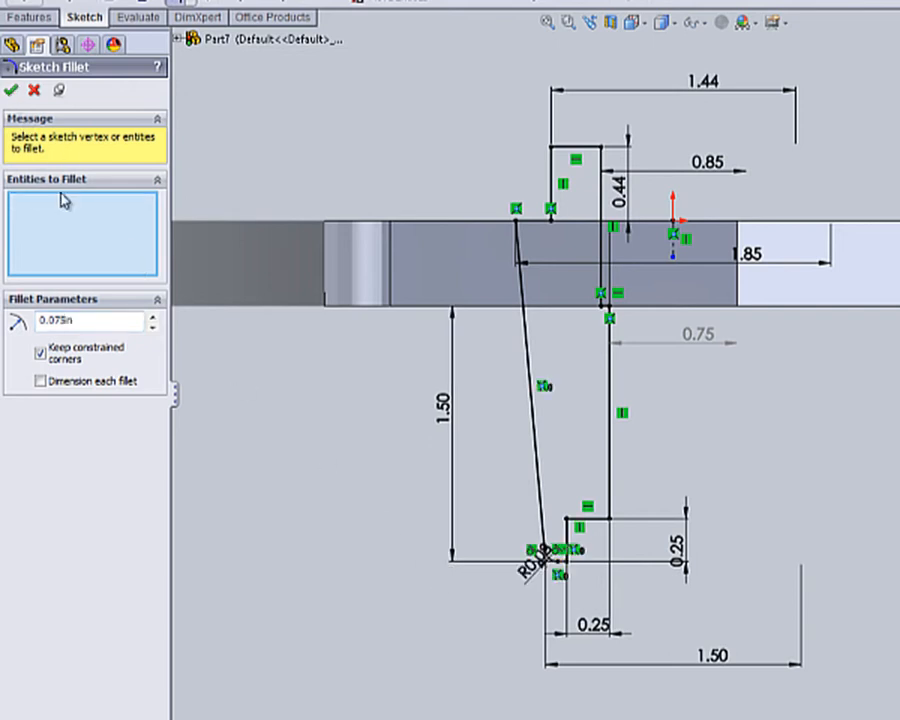
- Finish the Sketch Fillet command and place the fillet's radius dimension clear of the profile, below and outside the rounded corner
scroll(612, 603, "down", 3)
scroll(617, 447, "up", 3)
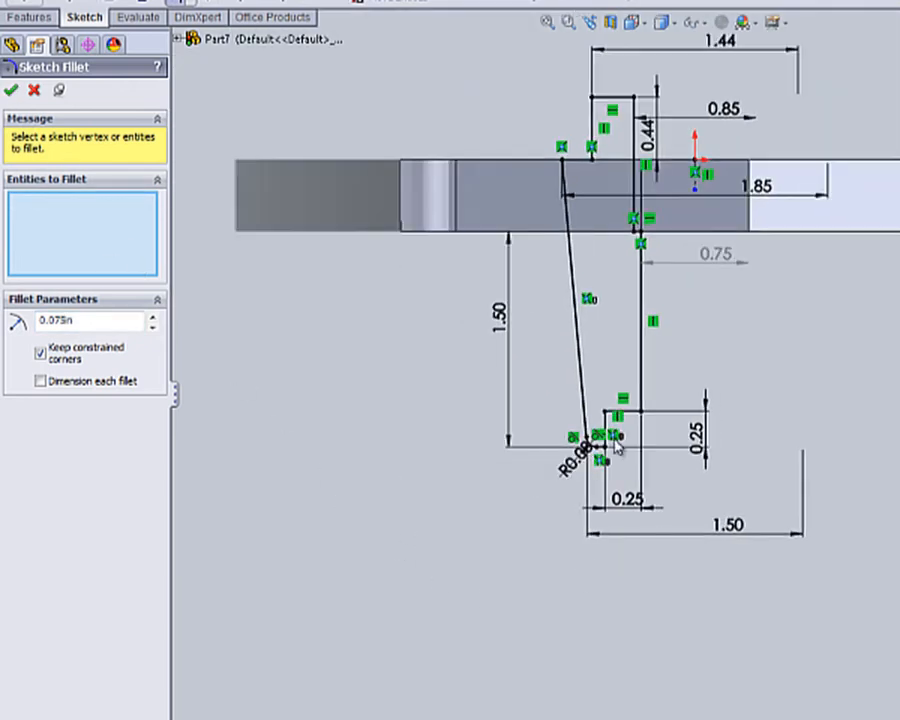
key("Escape")
left_click_drag(575, 462, 512, 522)
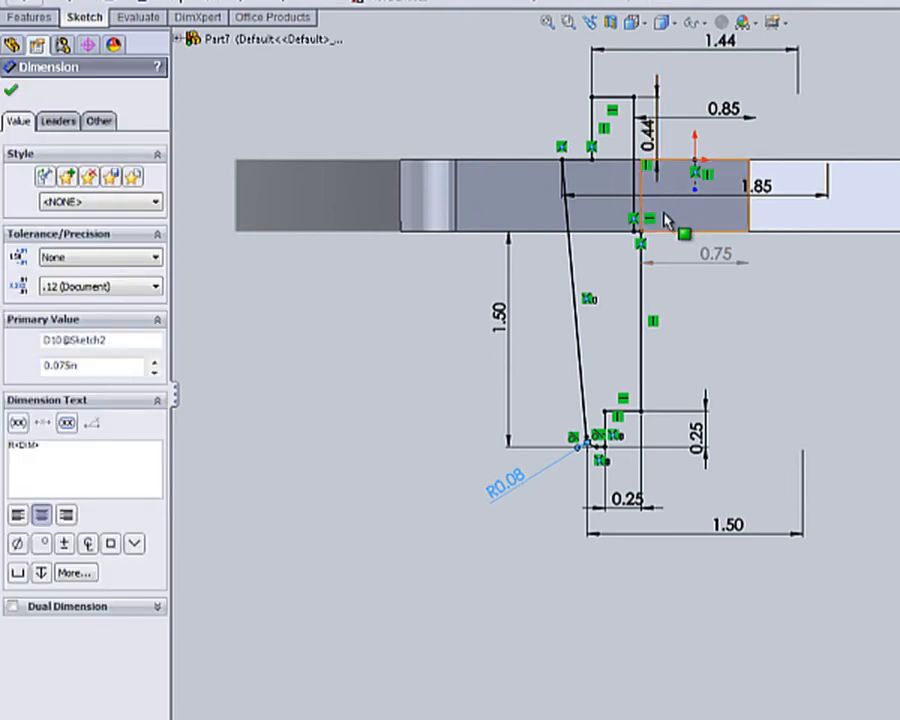
- Sketch a center rectangle about 0.16 by 0.11 in above the flange, in the open space outside the profile
scroll(683, 215, "down", 2)
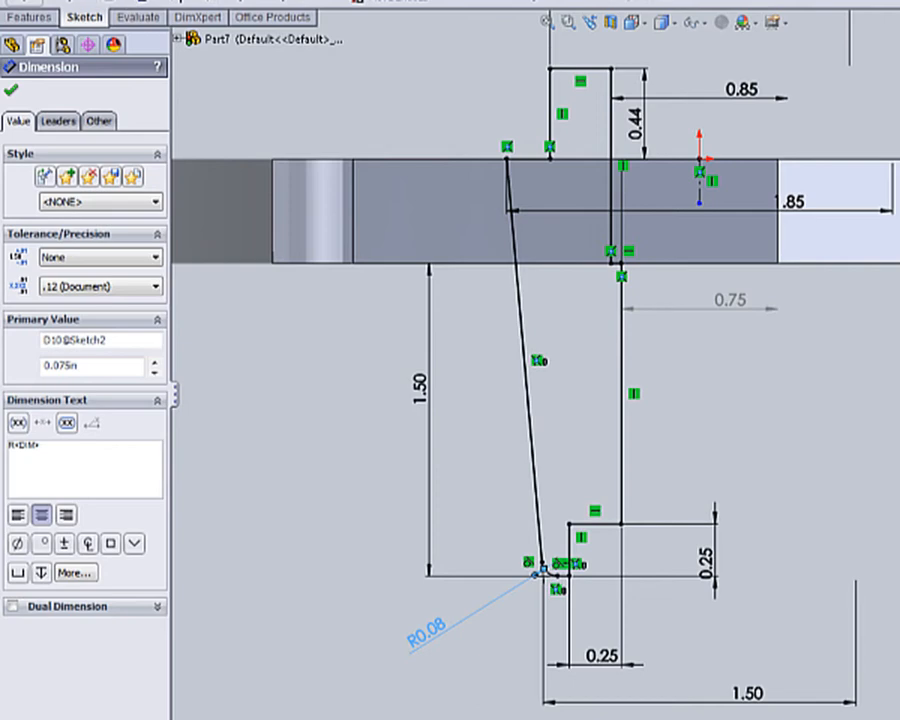
left_click(113, 8)
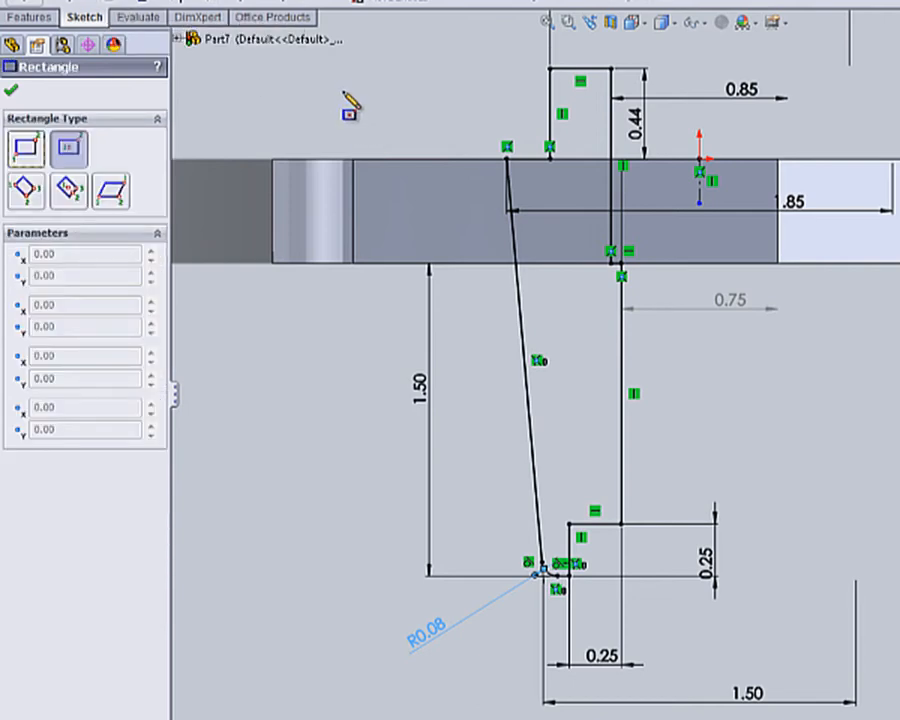
left_click(345, 93)
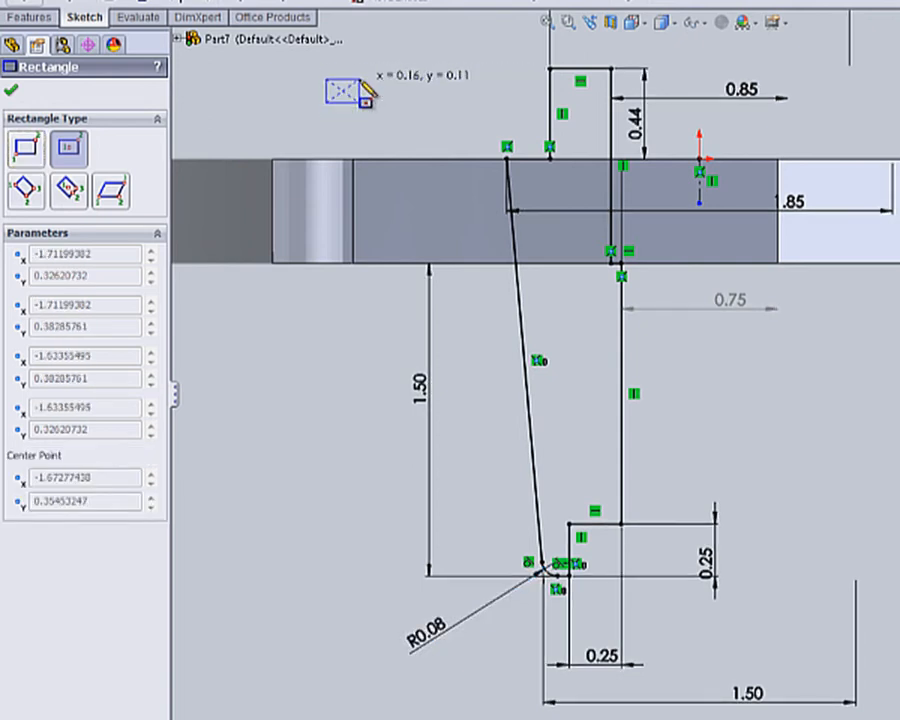
left_click(362, 101)
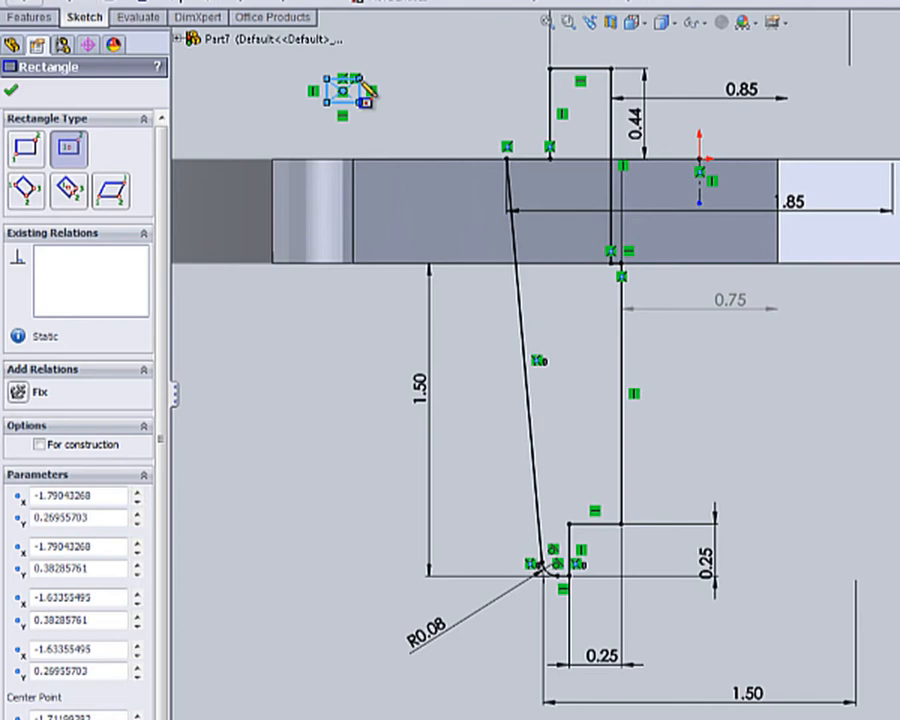
key("Escape")
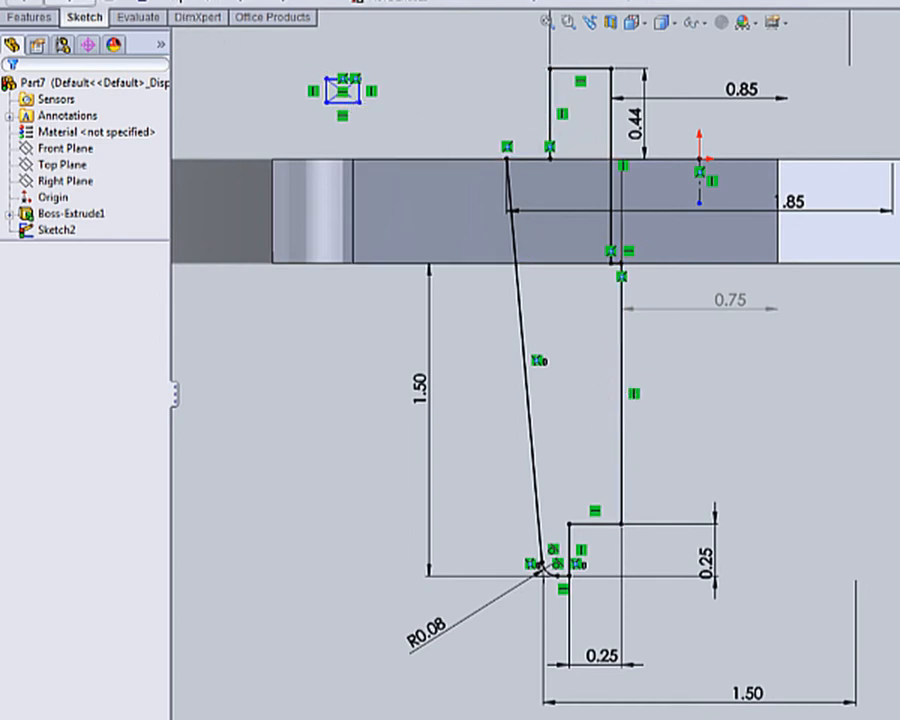
- Dimension the small rectangle's height as 0.15 in
left_click(327, 98)
left_click(268, 96)
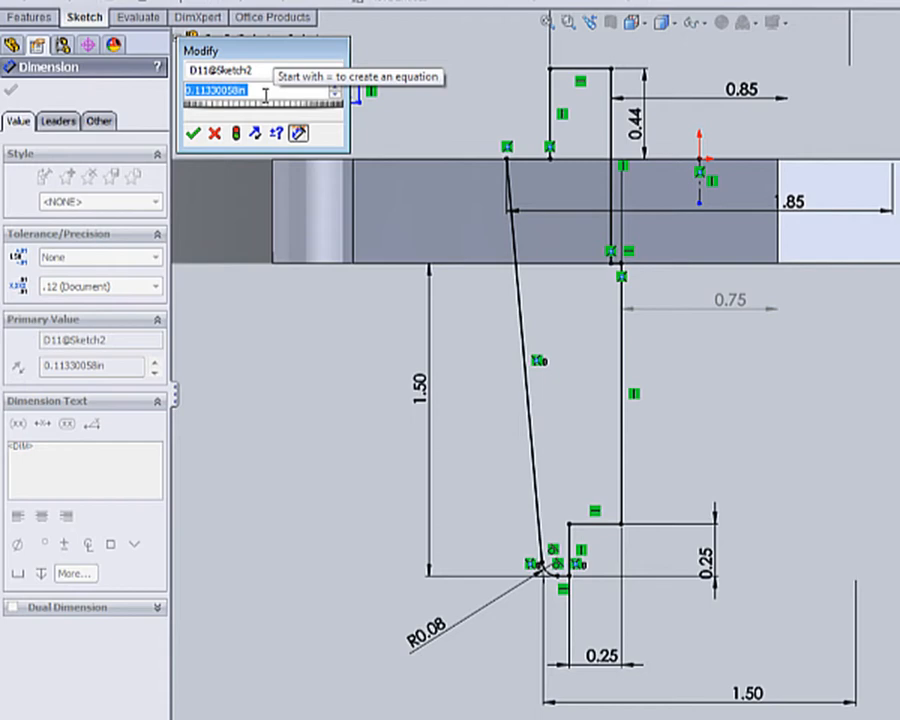
type("1.5")
key("Return")
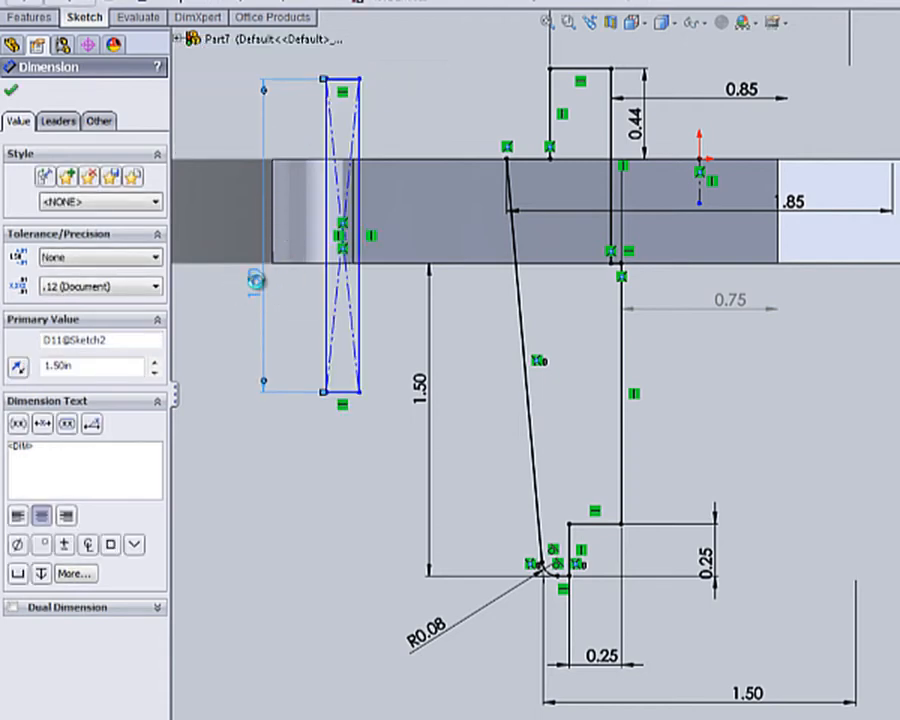
double_click(255, 280)
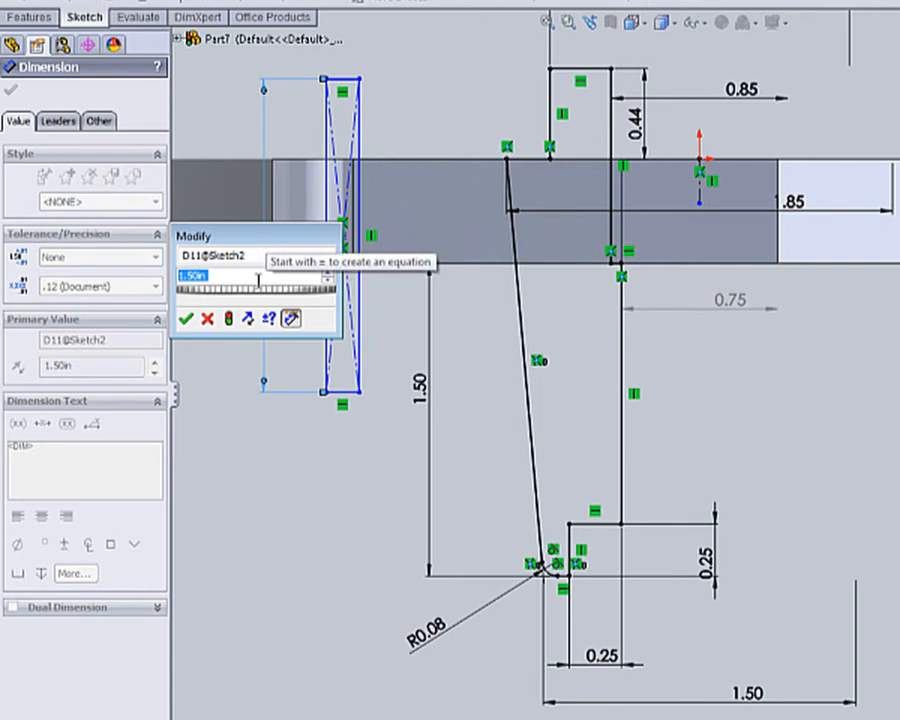
type(".15")
key("Return")
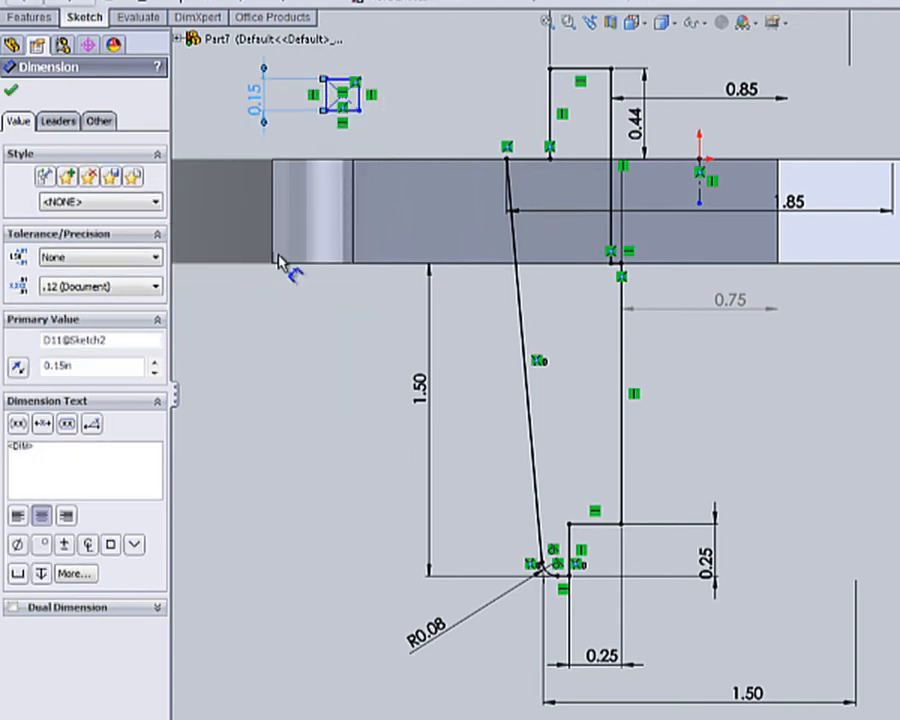
- Dimension the small rectangle's width as 0.2 in
left_click(355, 112)
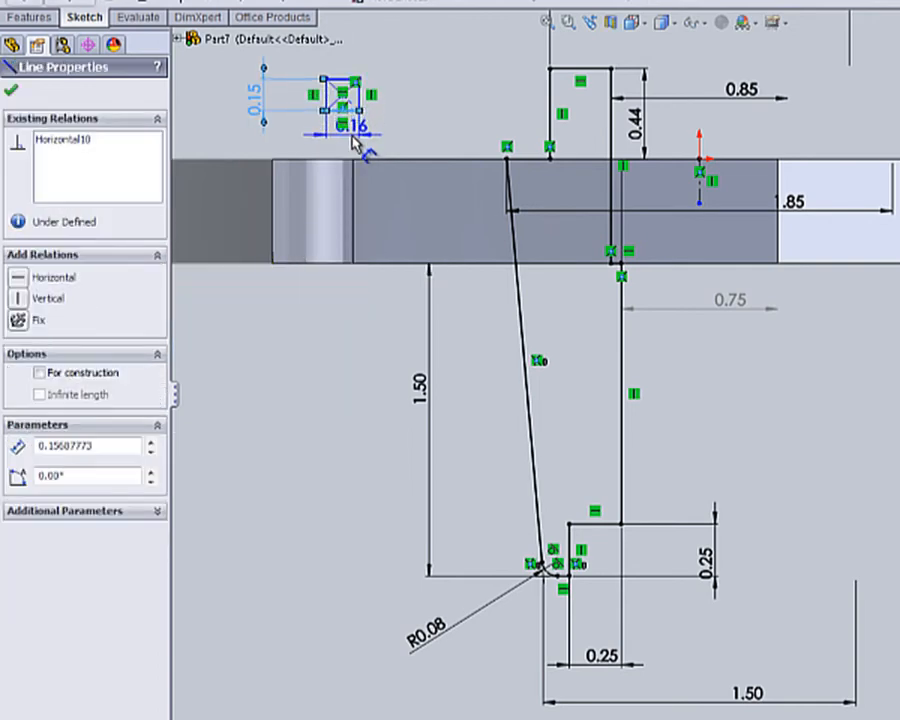
left_click(357, 150)
type(".2")
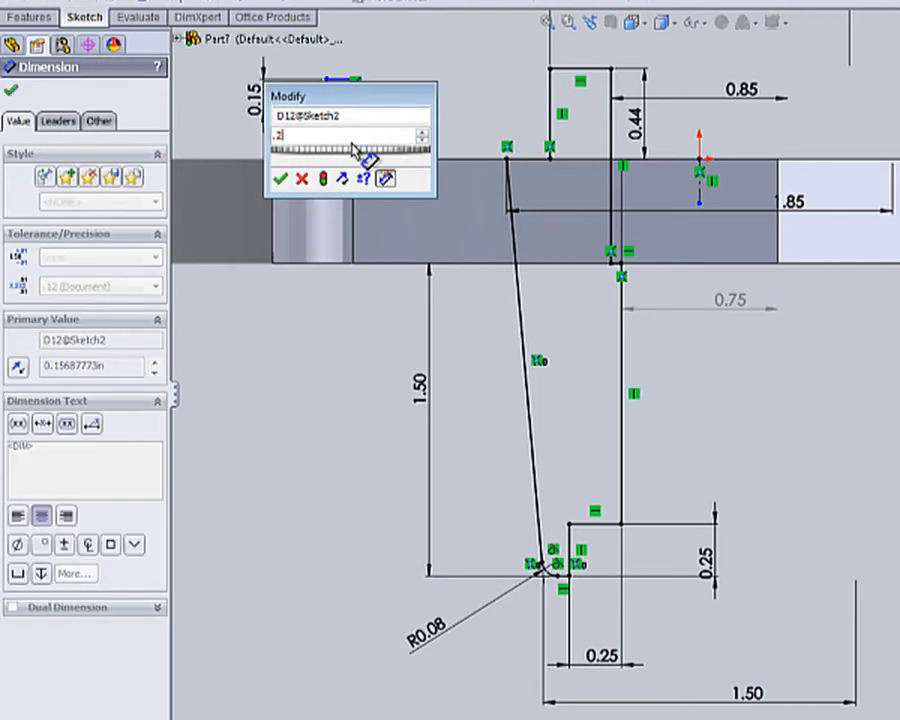
key("Return")
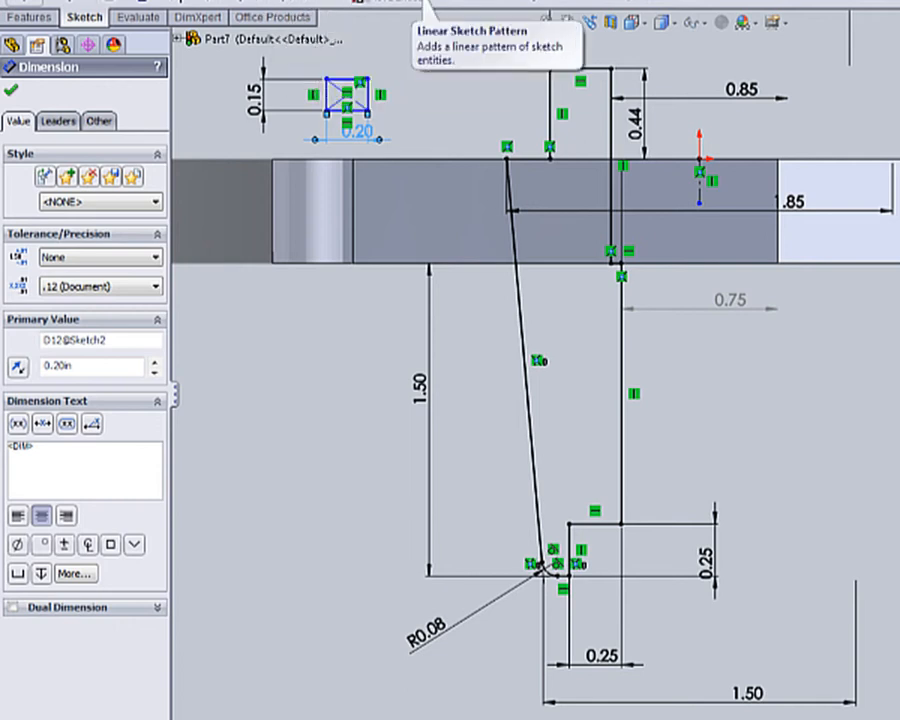
- Copy only the small rectangle's geometry from its center point onto the profile's upper outer vertical line above the flange
left_click(492, 4)
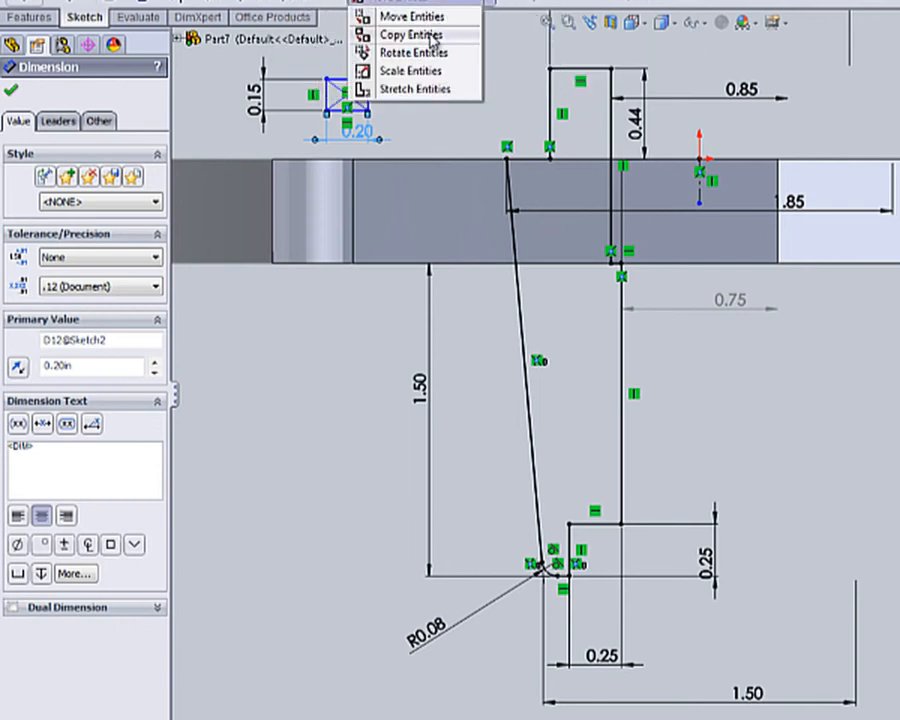
left_click(432, 38)
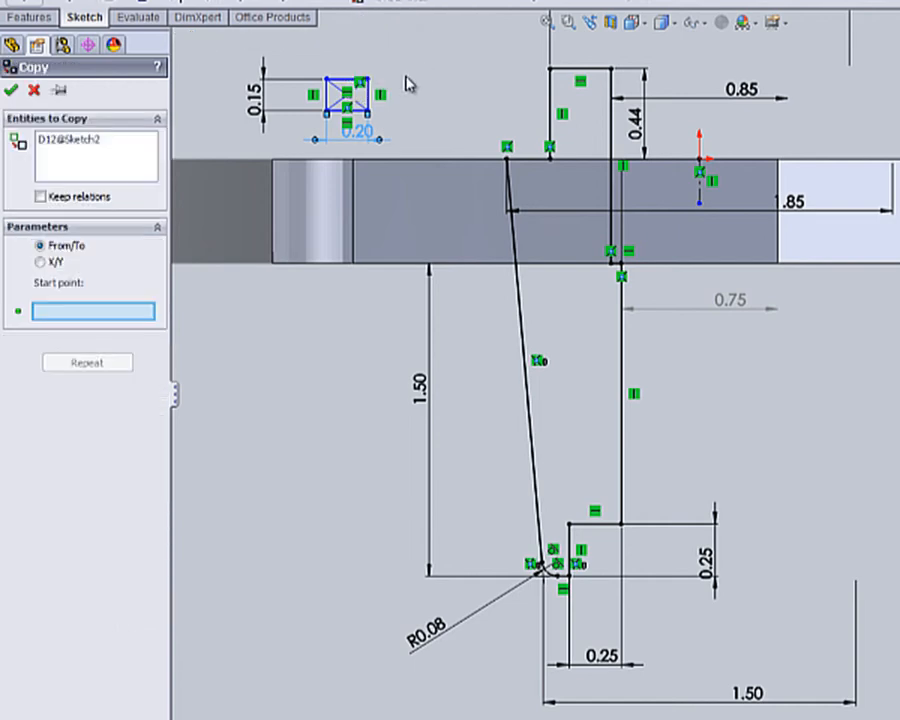
left_click(423, 127)
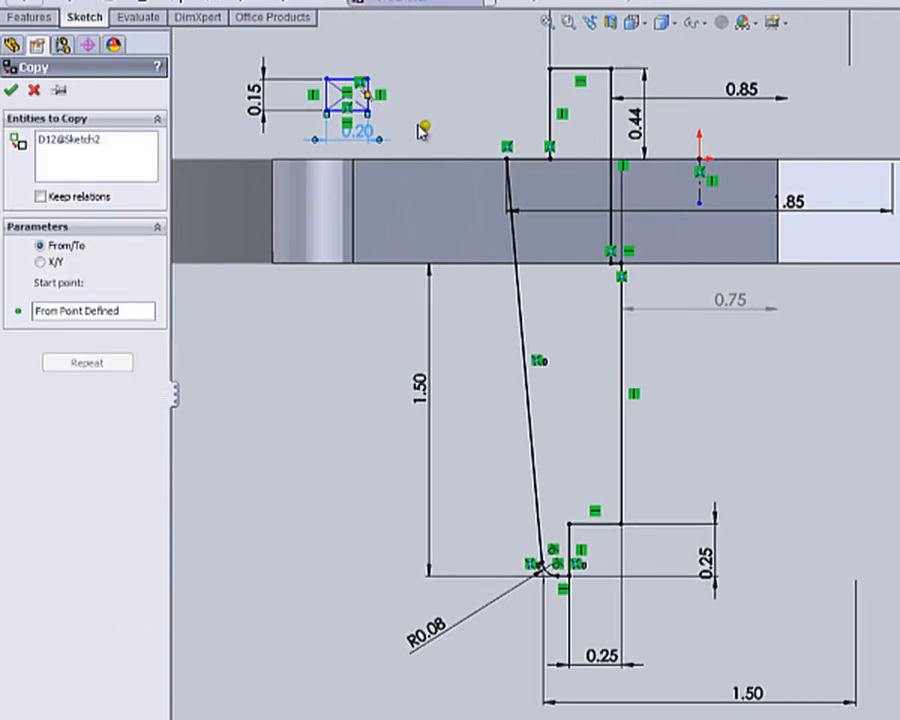
left_click(125, 180)
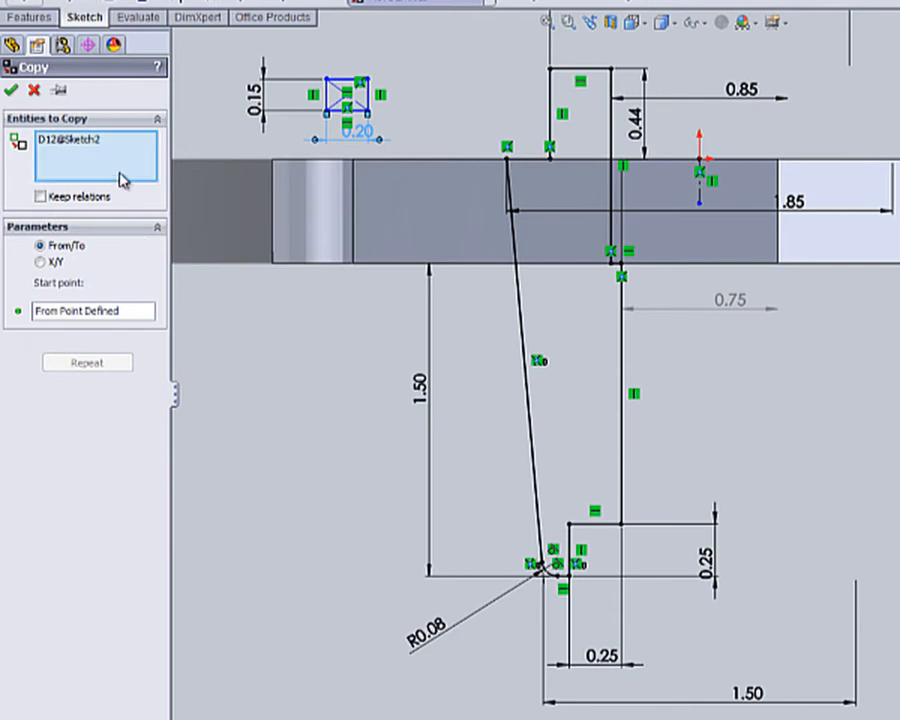
right_click(129, 157)
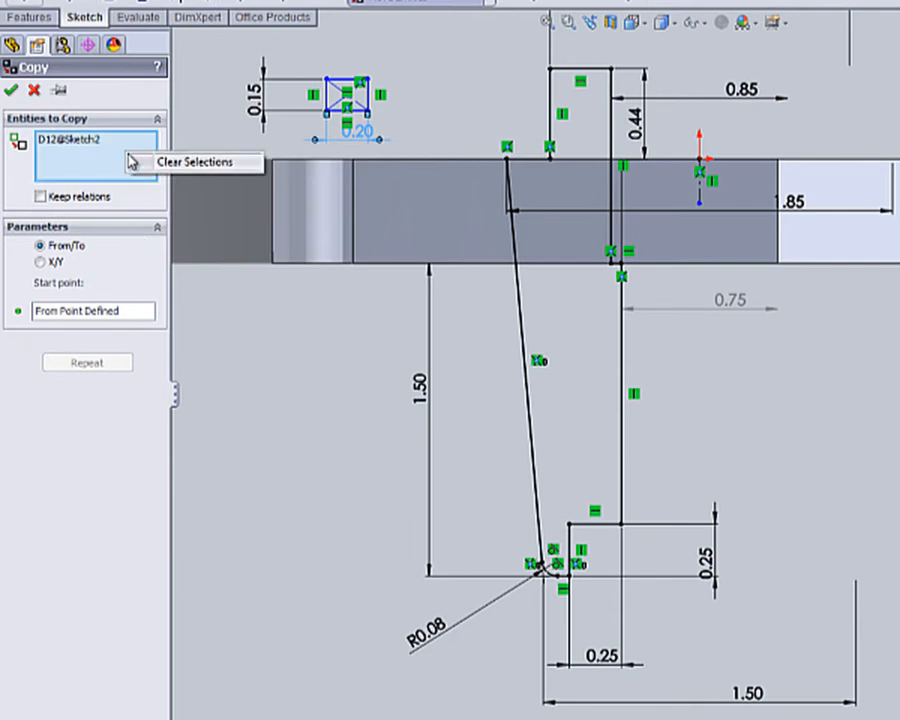
left_click(168, 162)
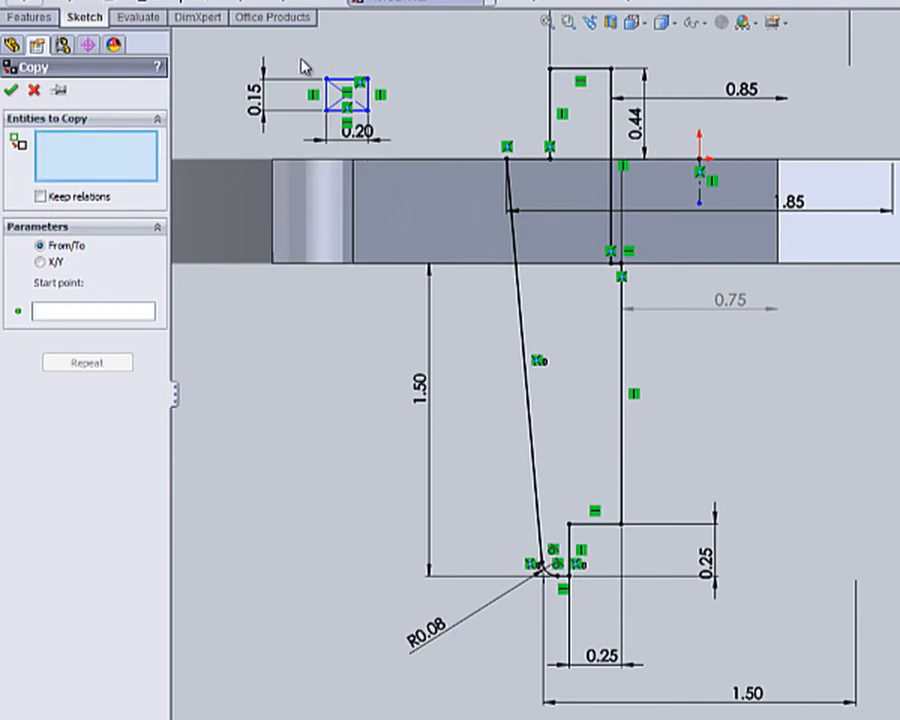
left_click_drag(301, 66, 400, 136)
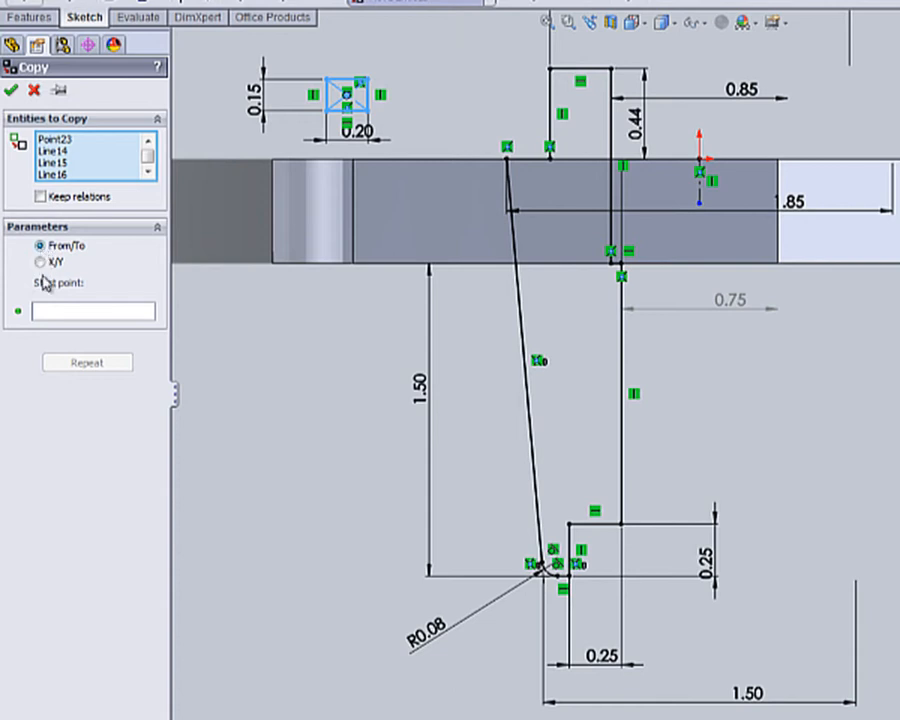
left_click(72, 322)
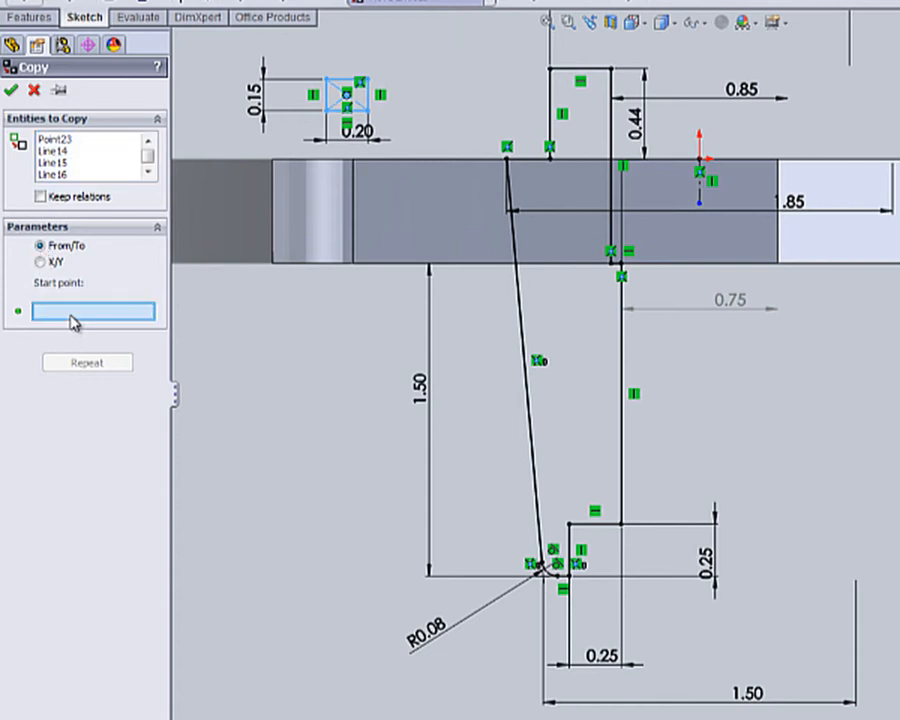
left_click(349, 98)
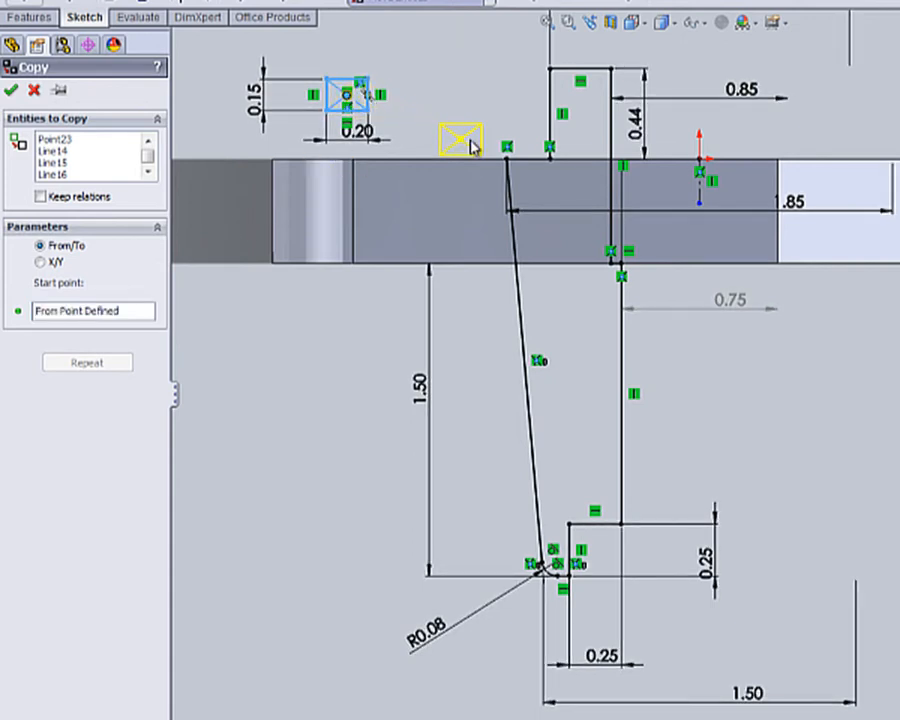
left_click(550, 113)
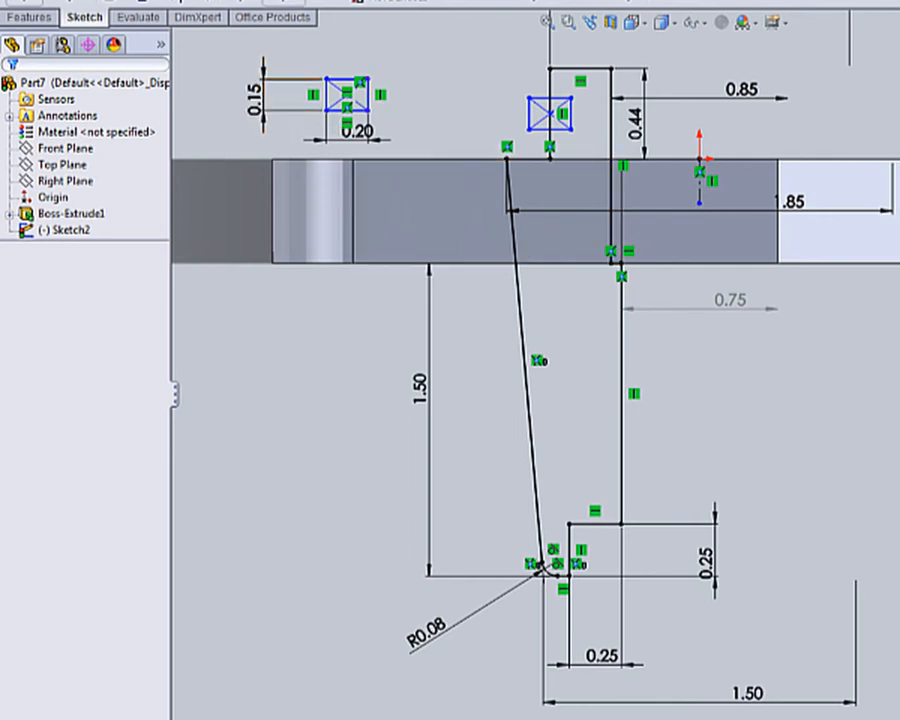
- Copy the dimensioned rectangle with its dimensions from its center point onto the profile's long inner vertical line below the flange
left_click(362, 3)
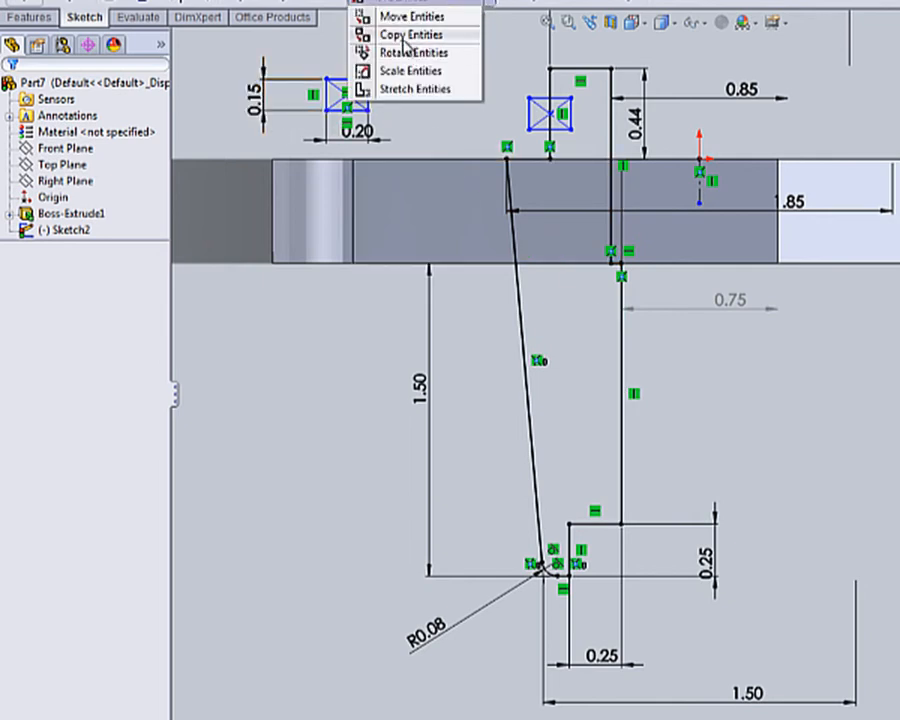
left_click(382, 35)
left_click_drag(418, 141, 240, 52)
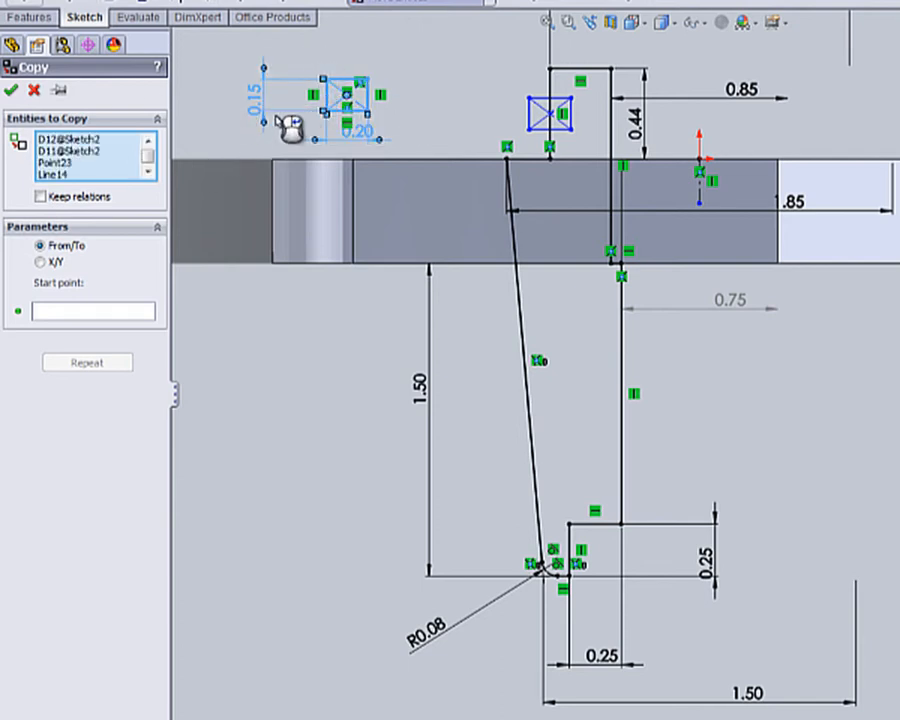
left_click(98, 313)
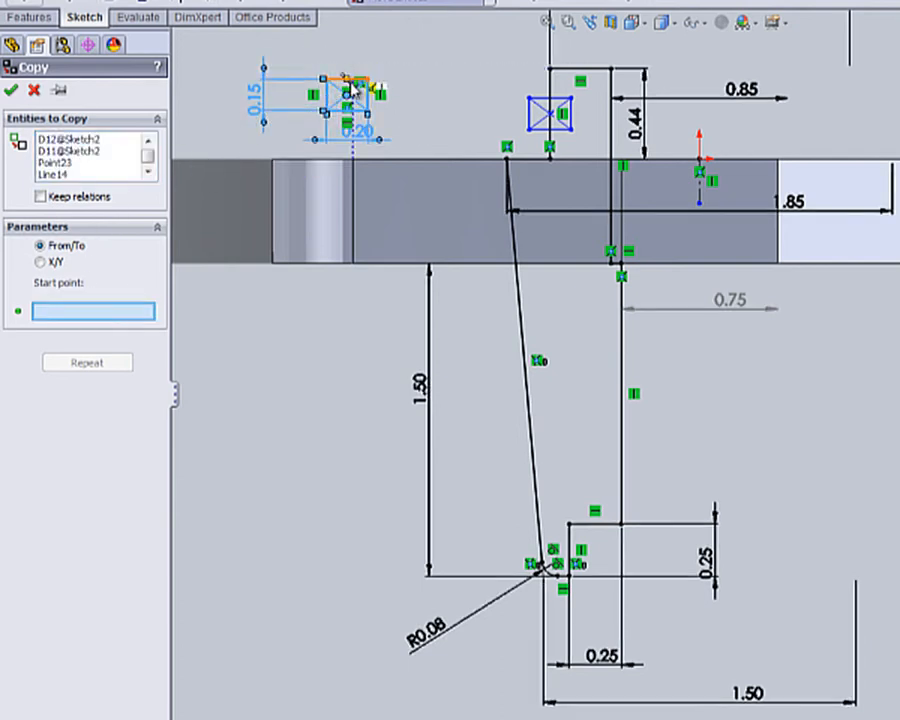
left_click(345, 97)
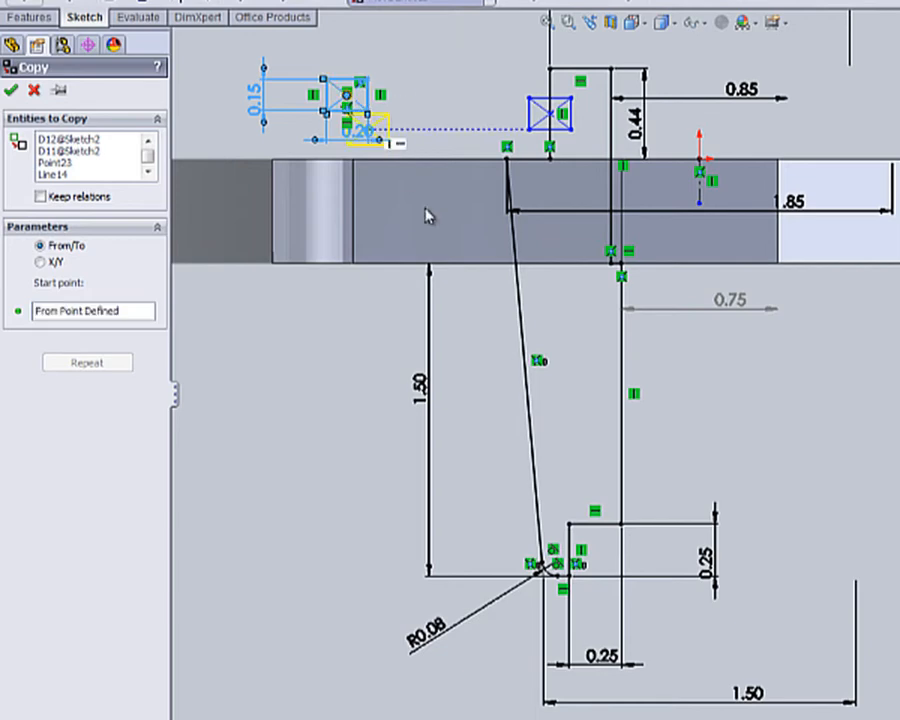
left_click(626, 378)
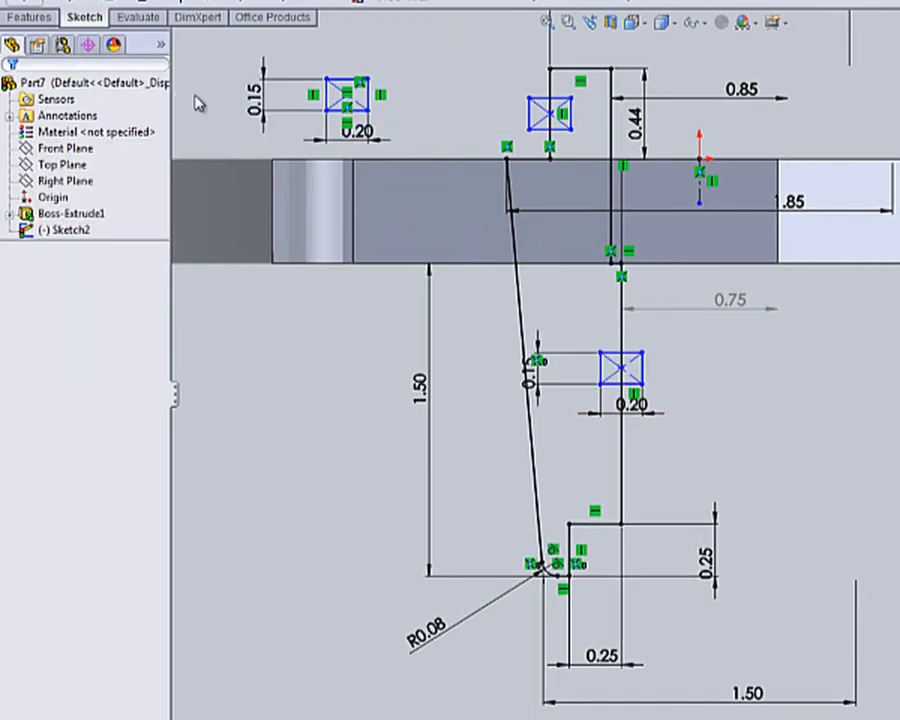
left_click(347, 3)
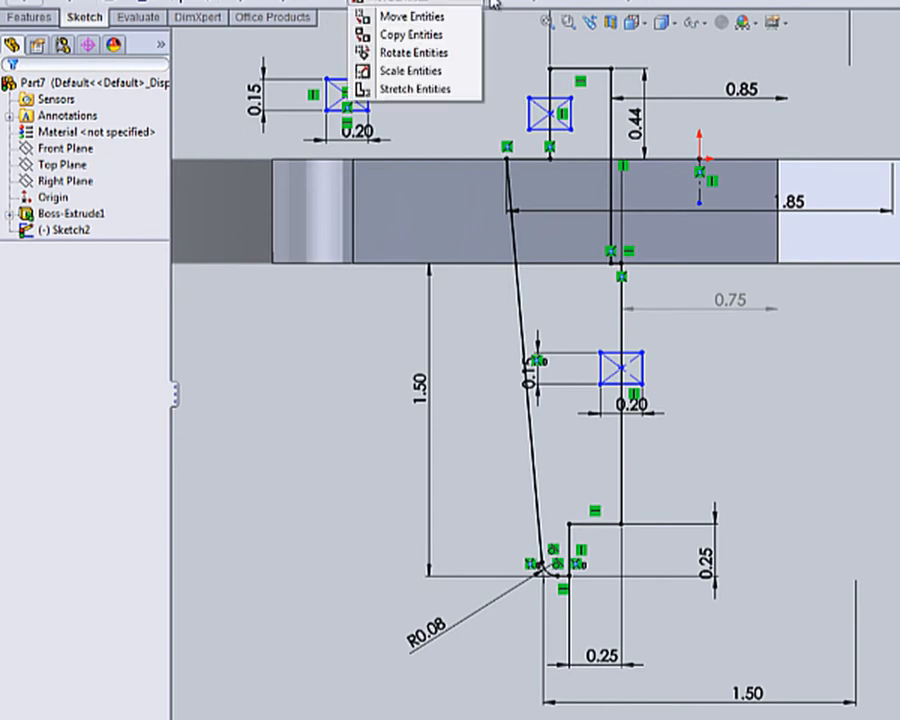
left_click(437, 37)
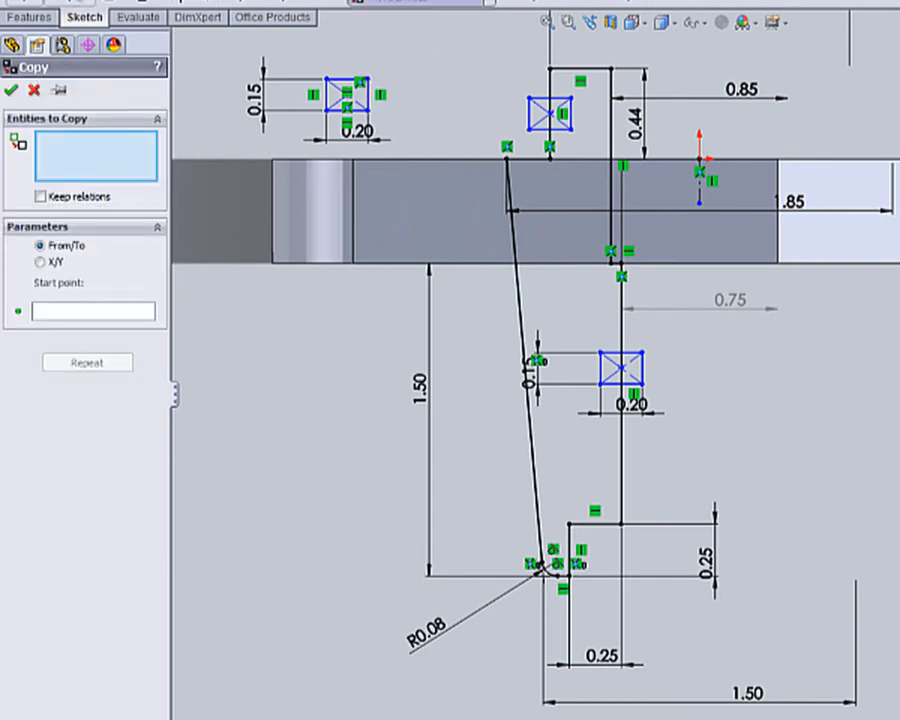
key("Escape")
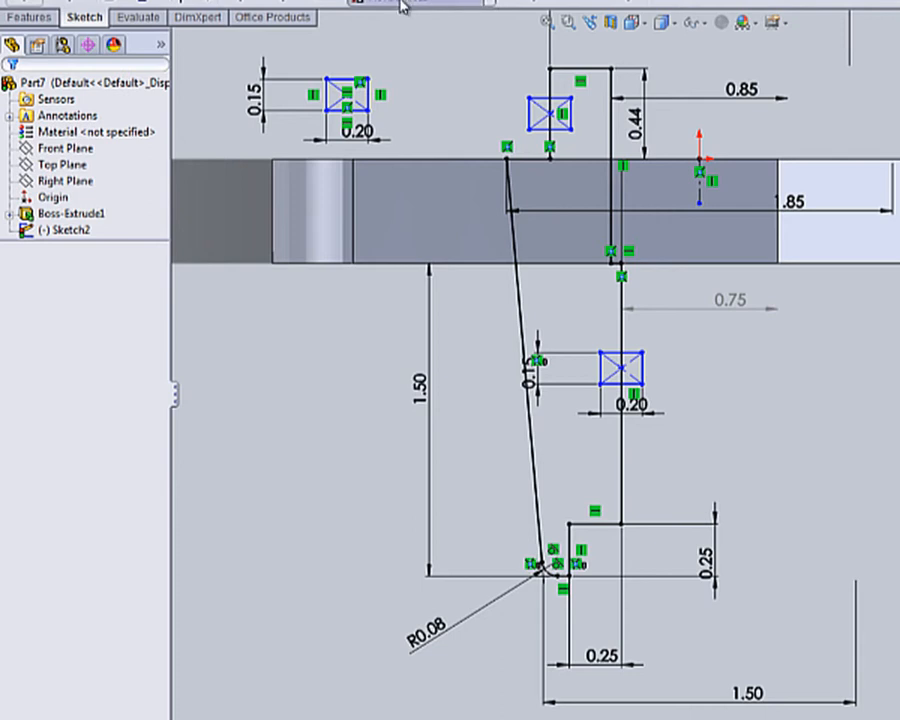
- Move the original dimensioned rectangle by its center onto the long inner vertical line below the copied one, and reposition its 0.15 and 0.20 dimensions clear of the profile
left_click(400, 5)
left_click_drag(442, 132, 305, 70)
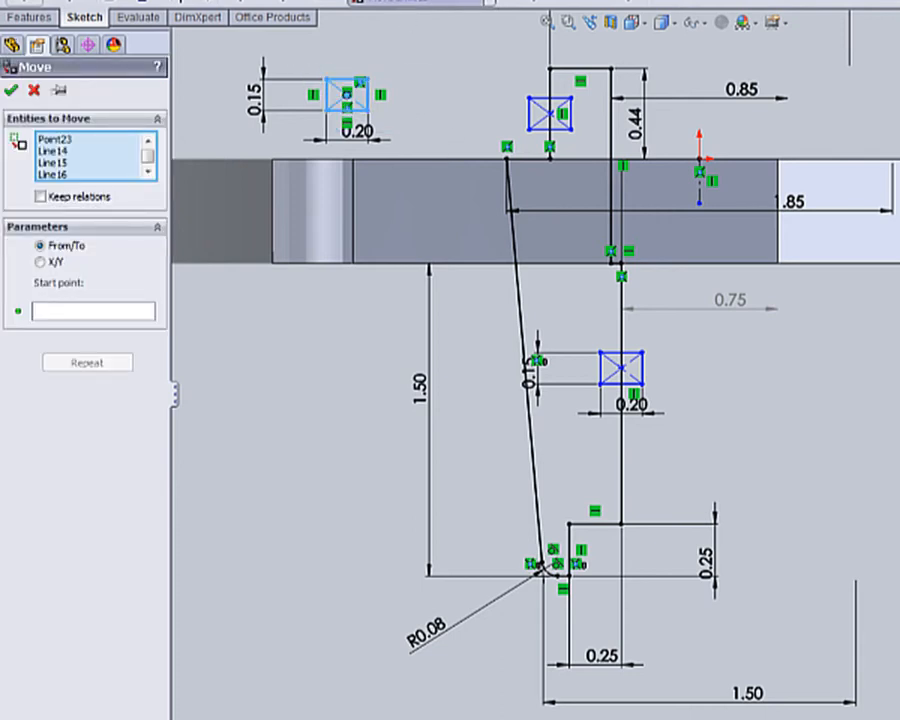
left_click(113, 318)
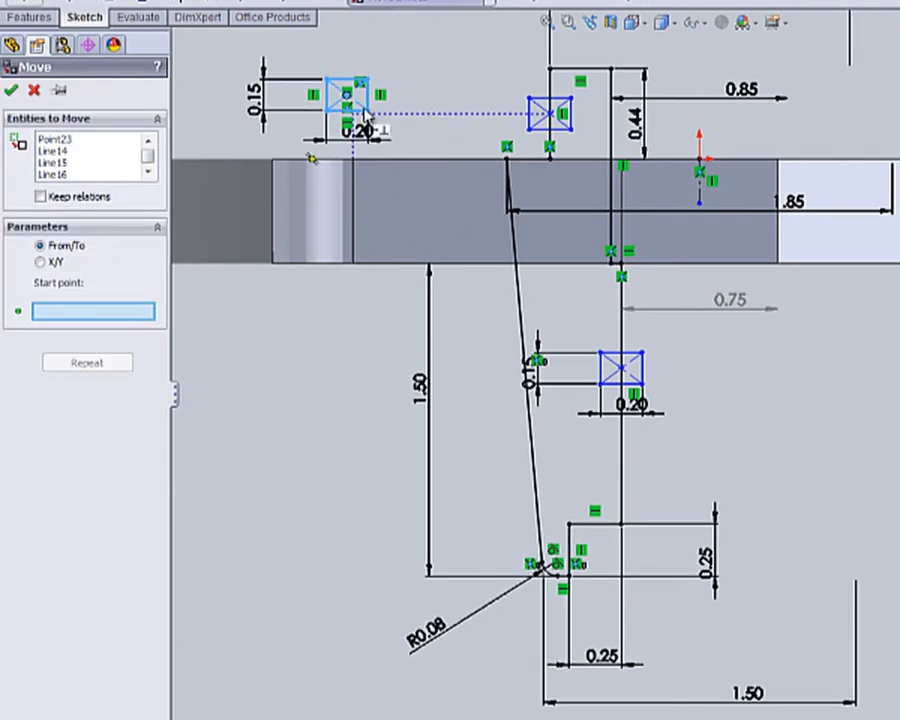
left_click(346, 96)
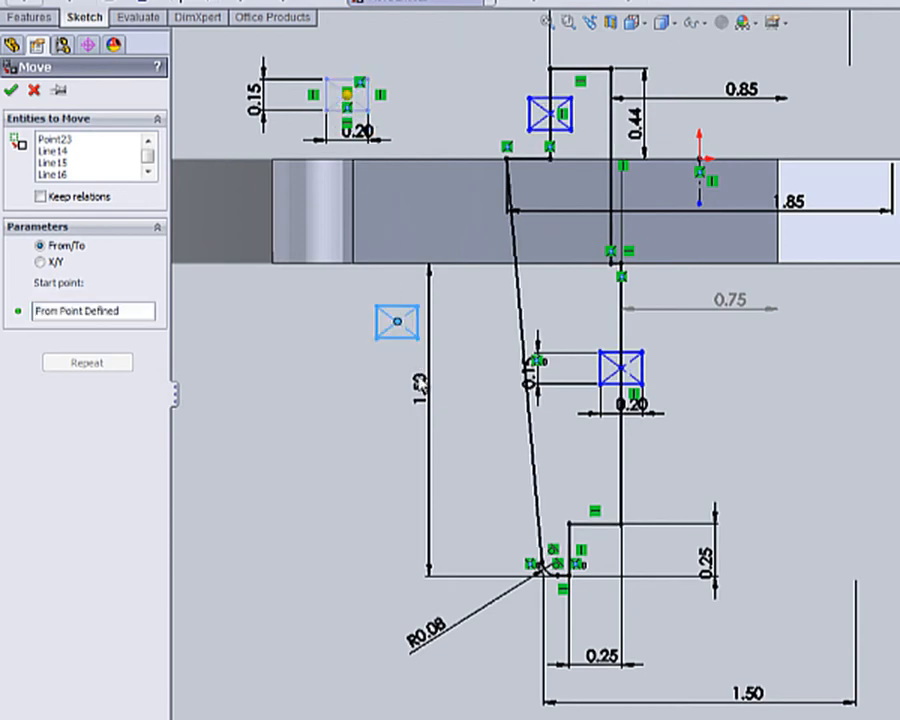
left_click(622, 440)
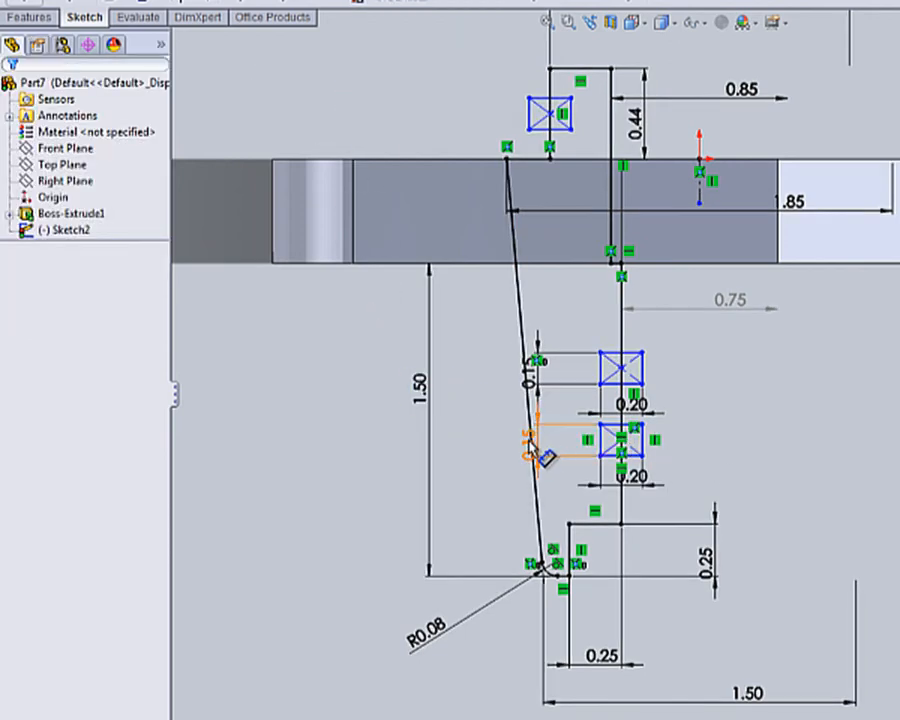
left_click_drag(532, 458, 712, 460)
left_click_drag(646, 478, 646, 505)
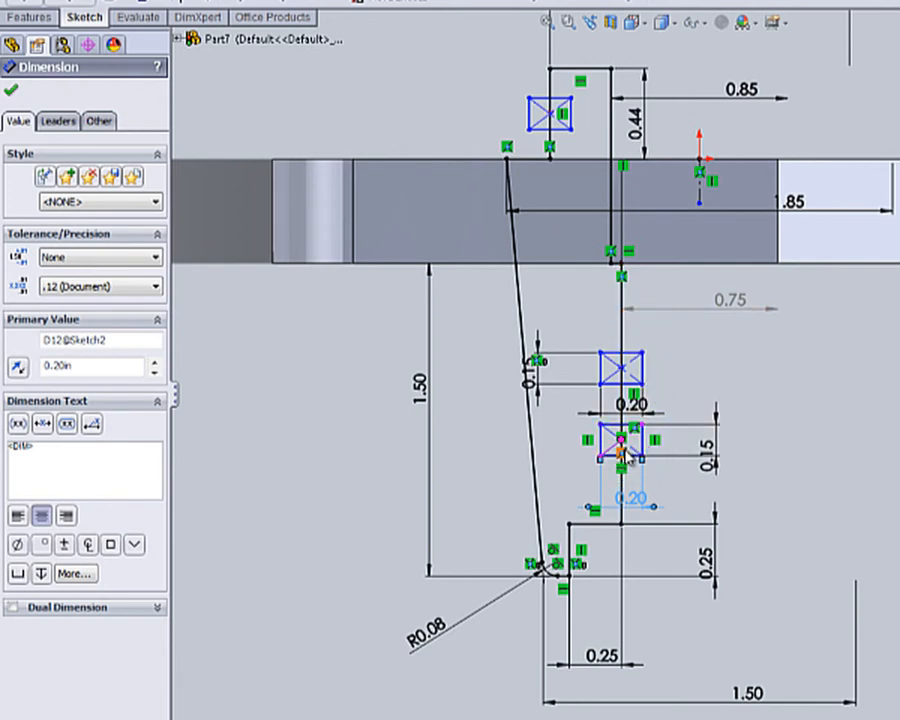
- Dimension the lower rectangle's center point 0.3 in above the profile's short horizontal step line
scroll(622, 452, "down", 2)
scroll(628, 455, "down", 2)
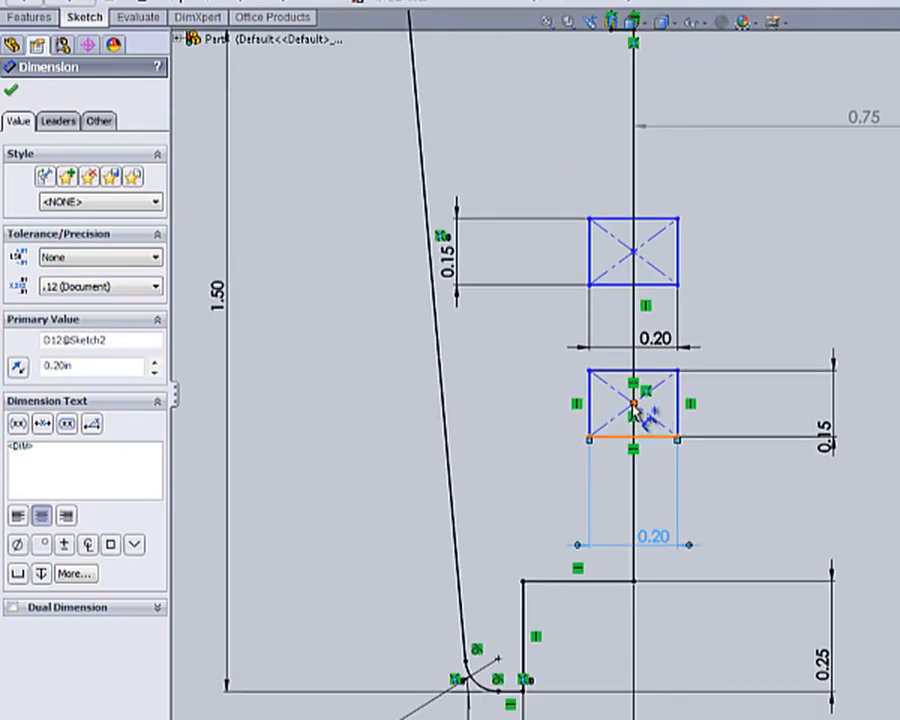
left_click(633, 404)
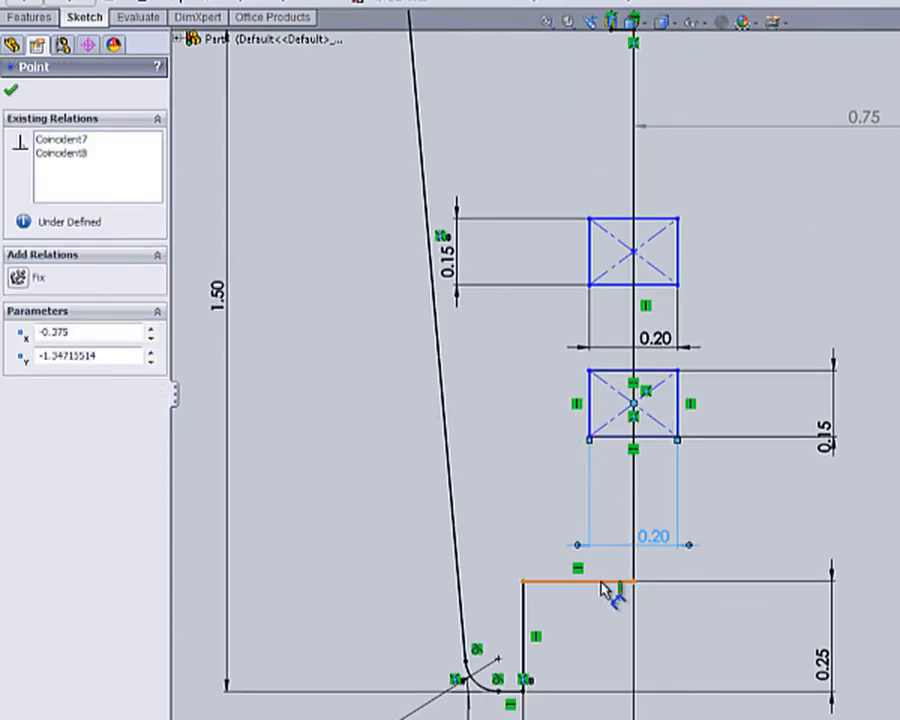
left_click(610, 581)
left_click(790, 532)
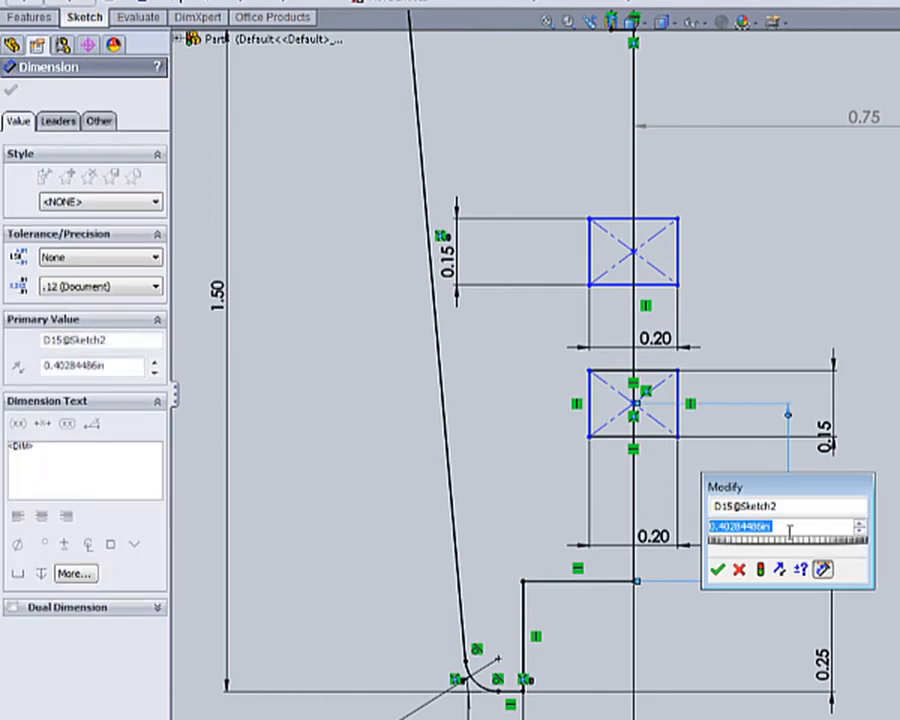
type(".3")
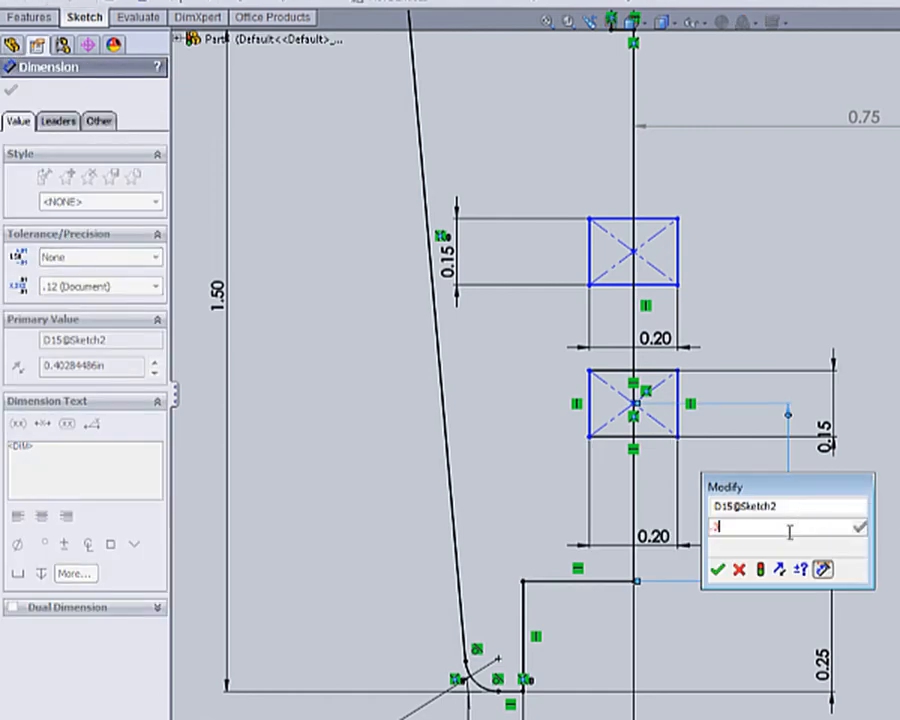
key("Return")
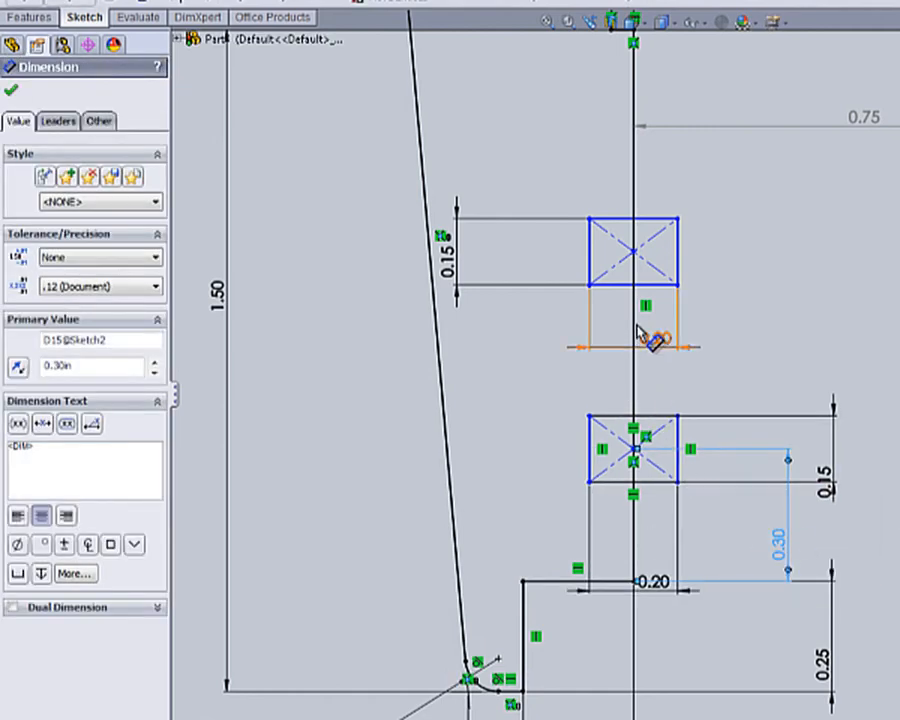
- Try to dimension the center point of the upper rectangle below the flange 0.6 in above the short horizontal step line
left_click(634, 252)
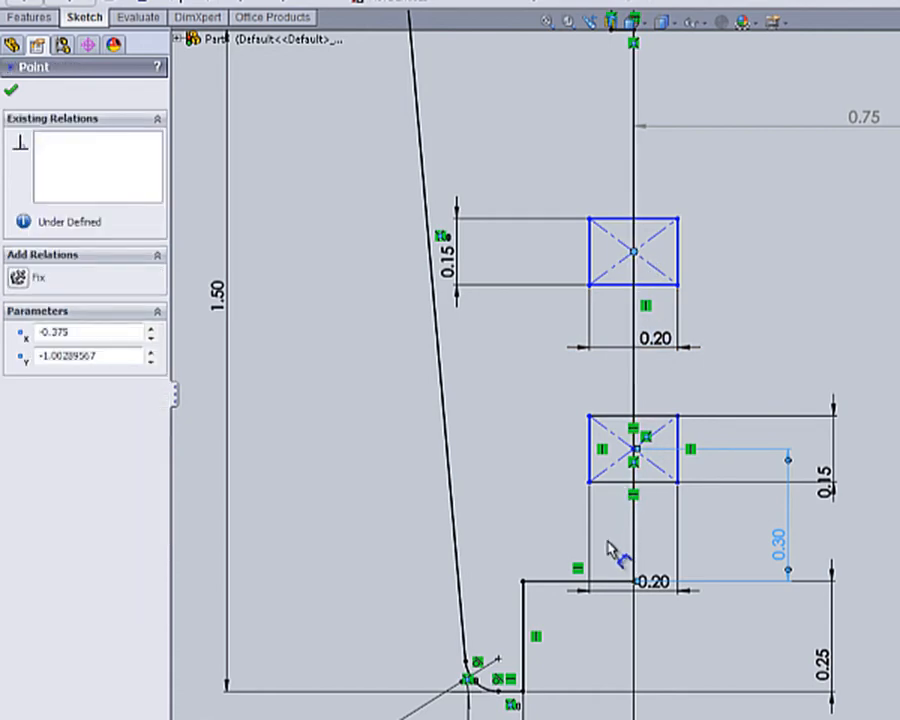
left_click(611, 581)
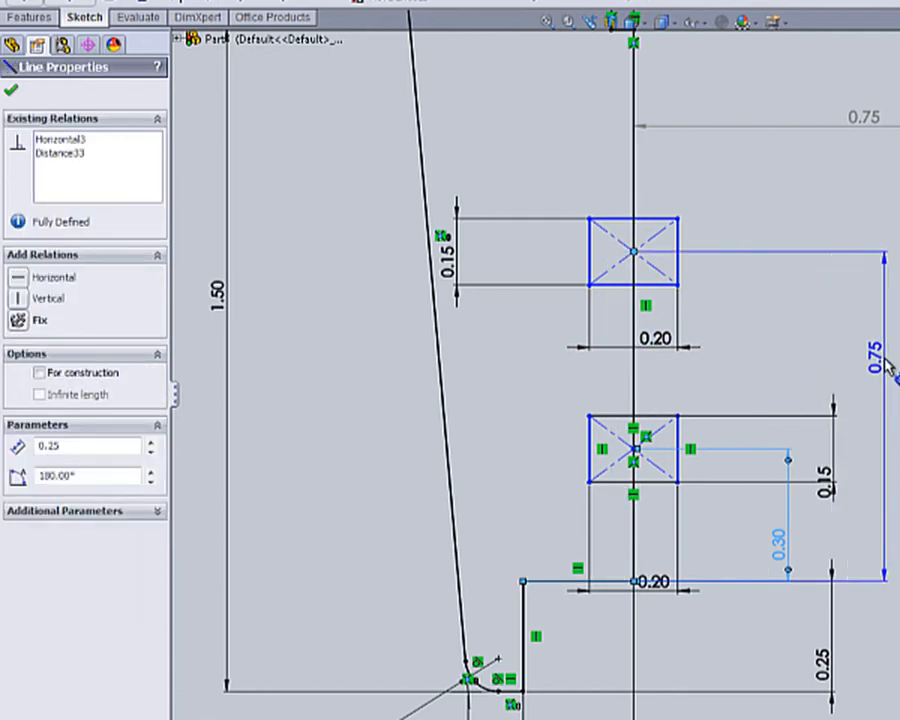
left_click(880, 362)
type(".6")
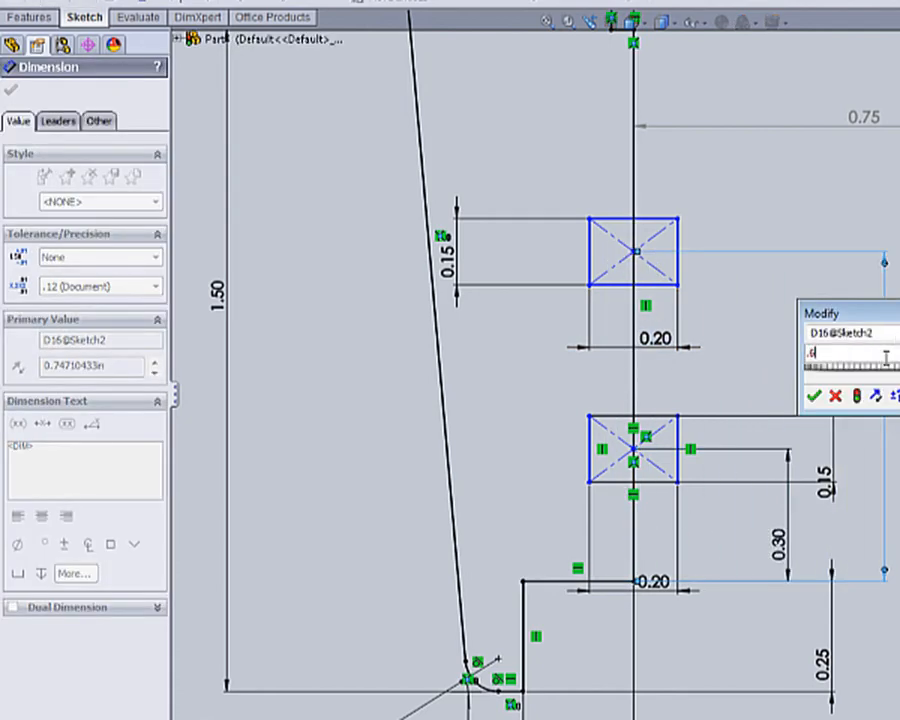
key("Return")
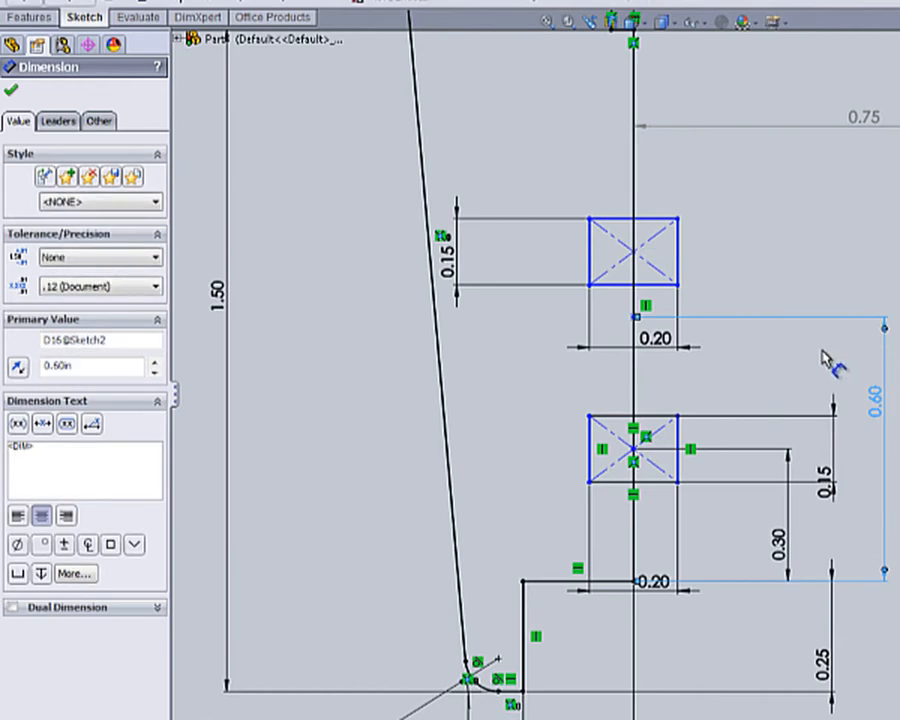
key("Escape")
scroll(785, 348, "up", 1)
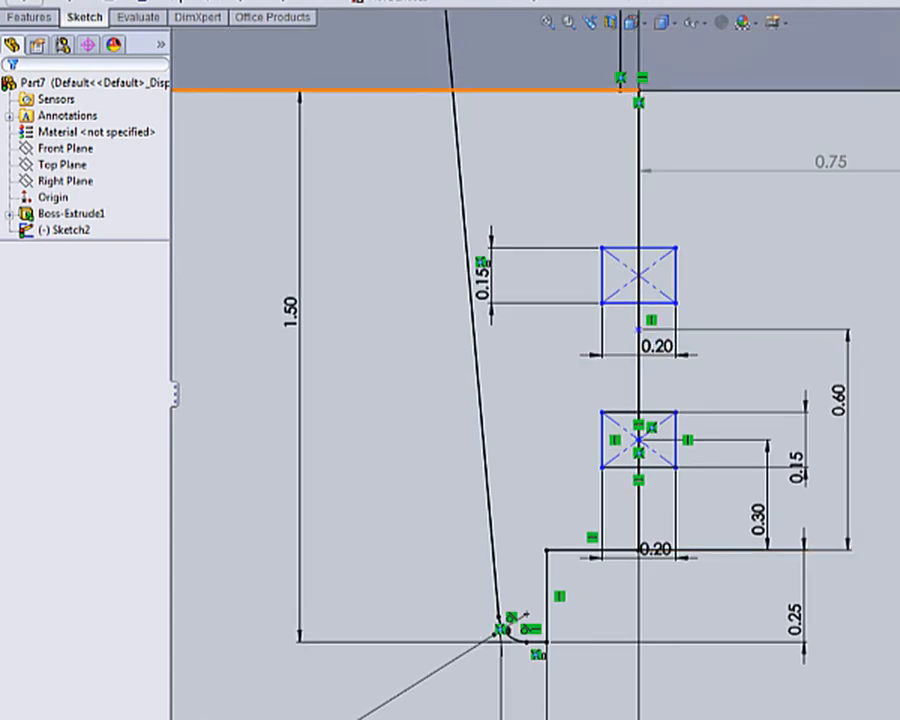
- Undo the 0.6 in value and delete the dimension from the upper rectangle's center point to the step line
key("ctrl+z")
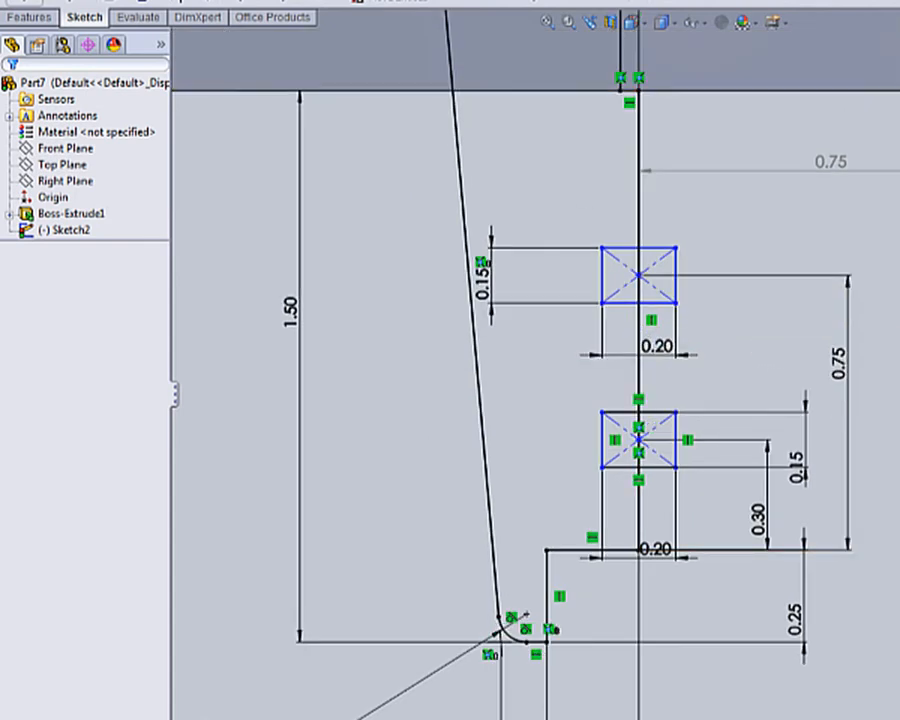
left_click(842, 384)
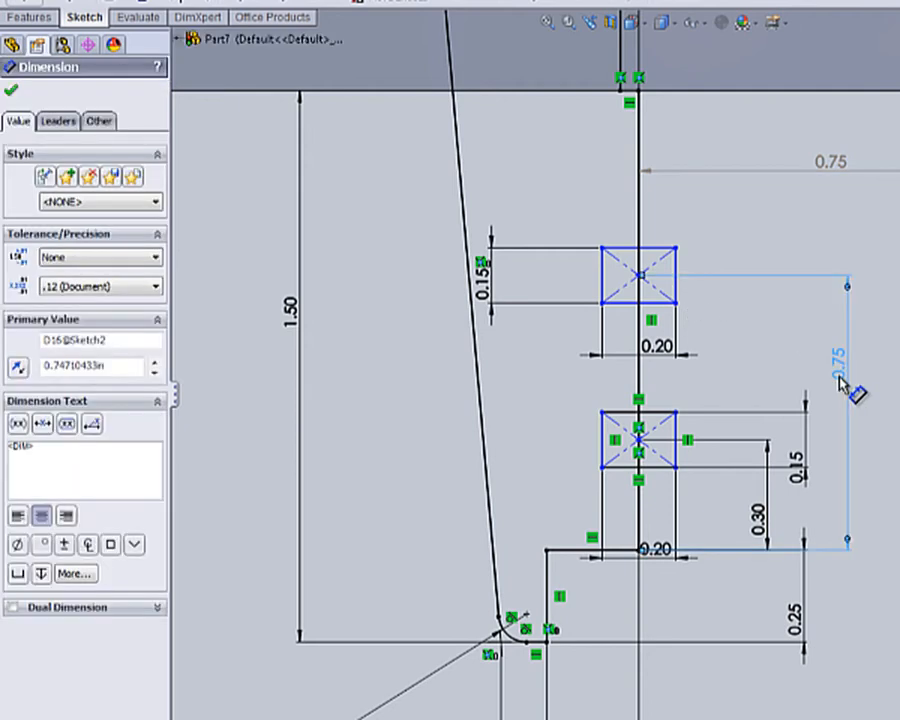
key("Delete")
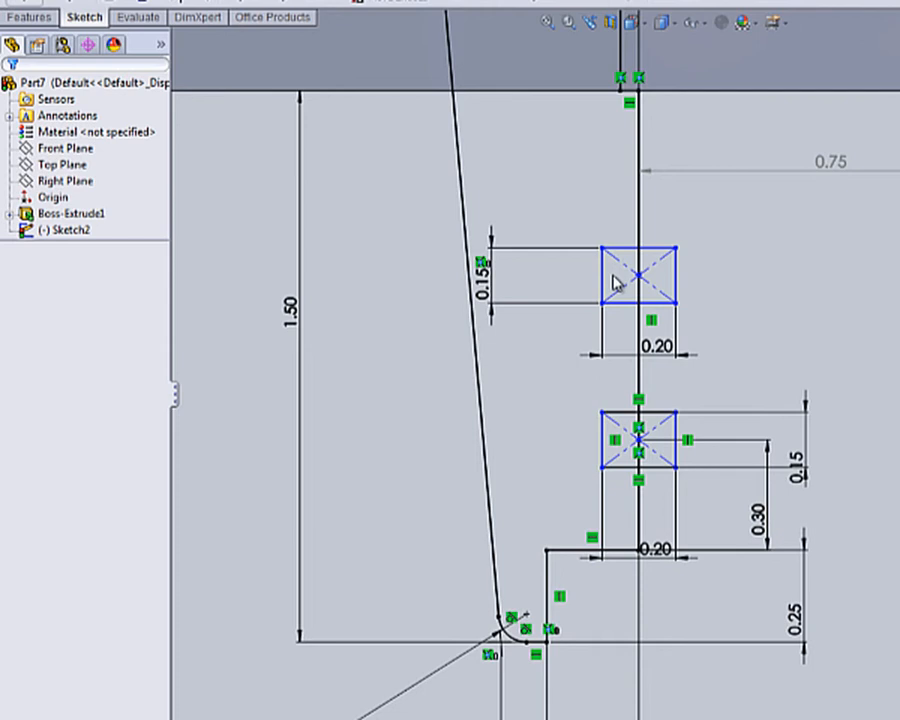
- Dimension the bottom edge of the upper rectangle below the flange 0.6 in above the short horizontal step line
left_click(609, 551)
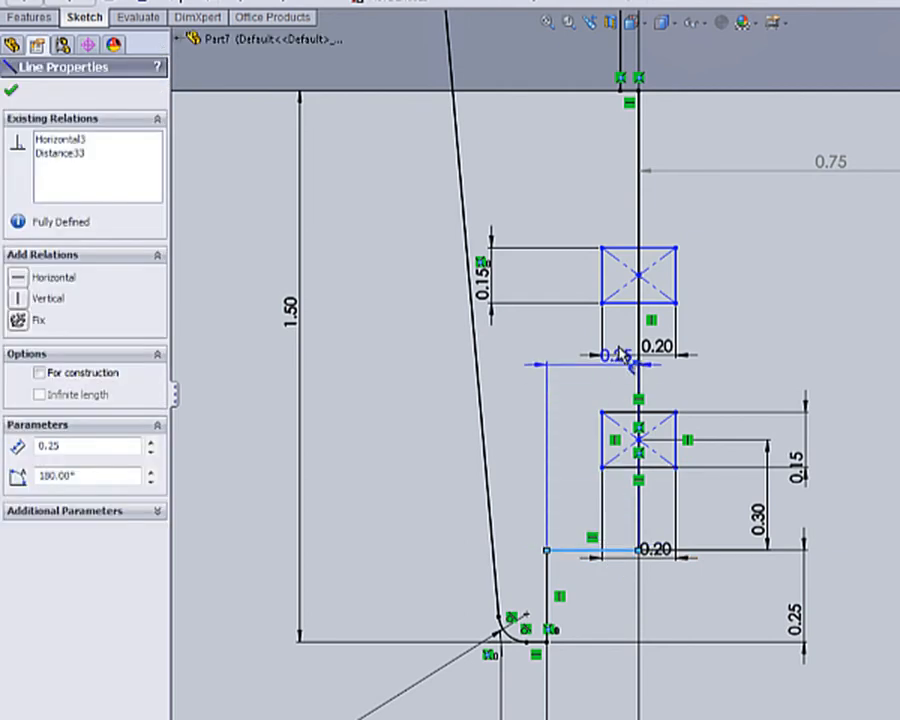
left_click(628, 304)
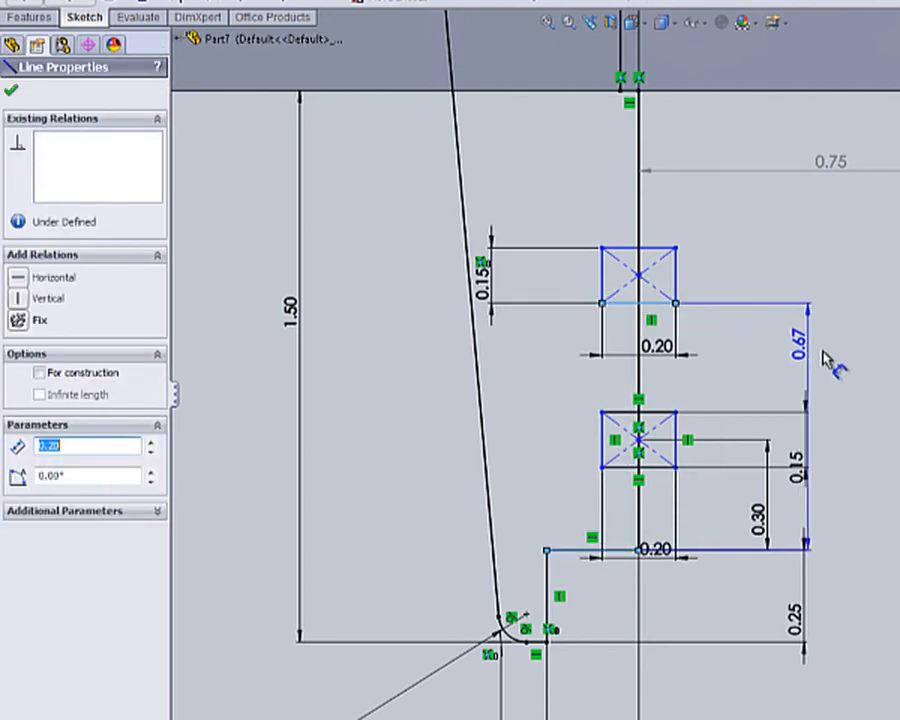
left_click(849, 362)
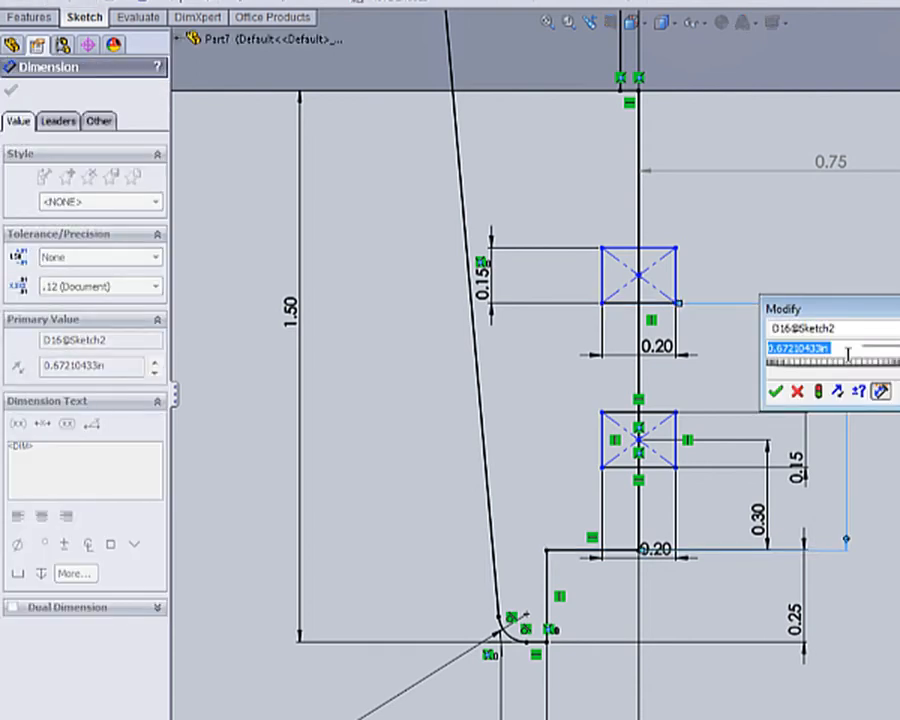
type(".6")
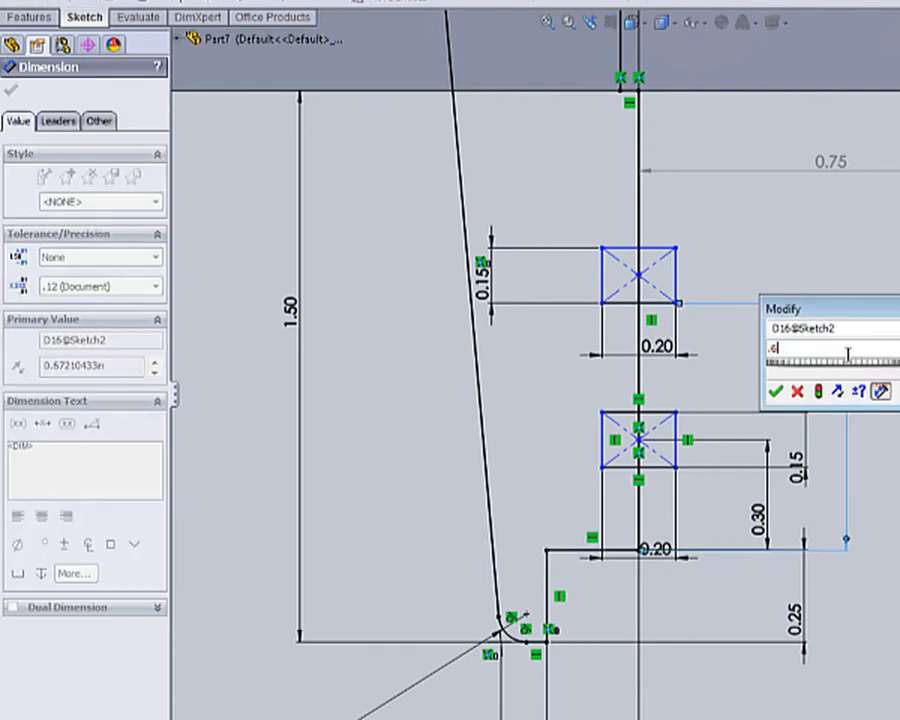
key("Return")
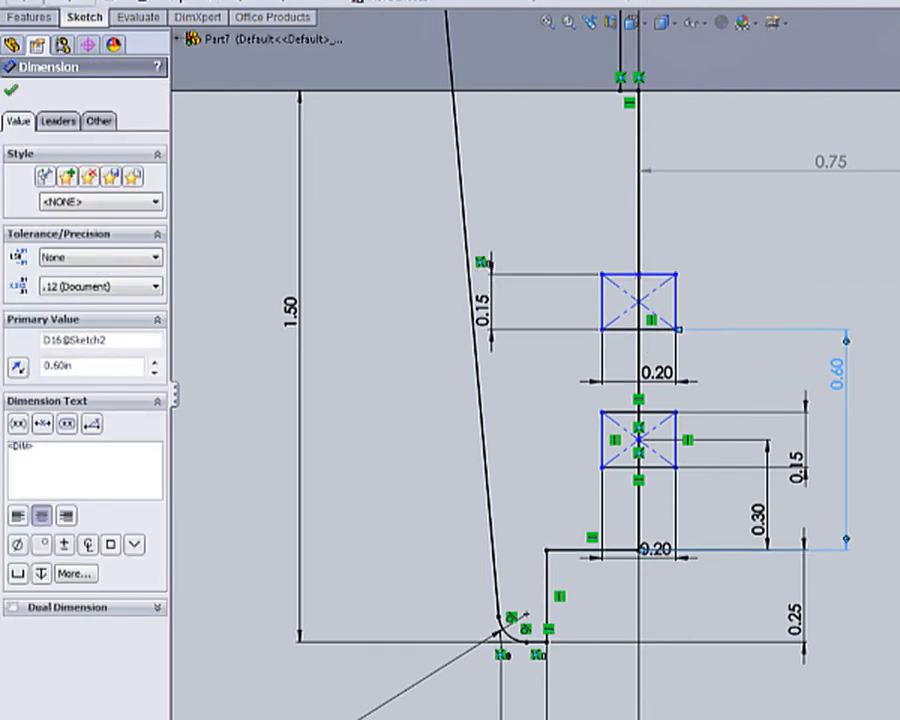
key("Escape")
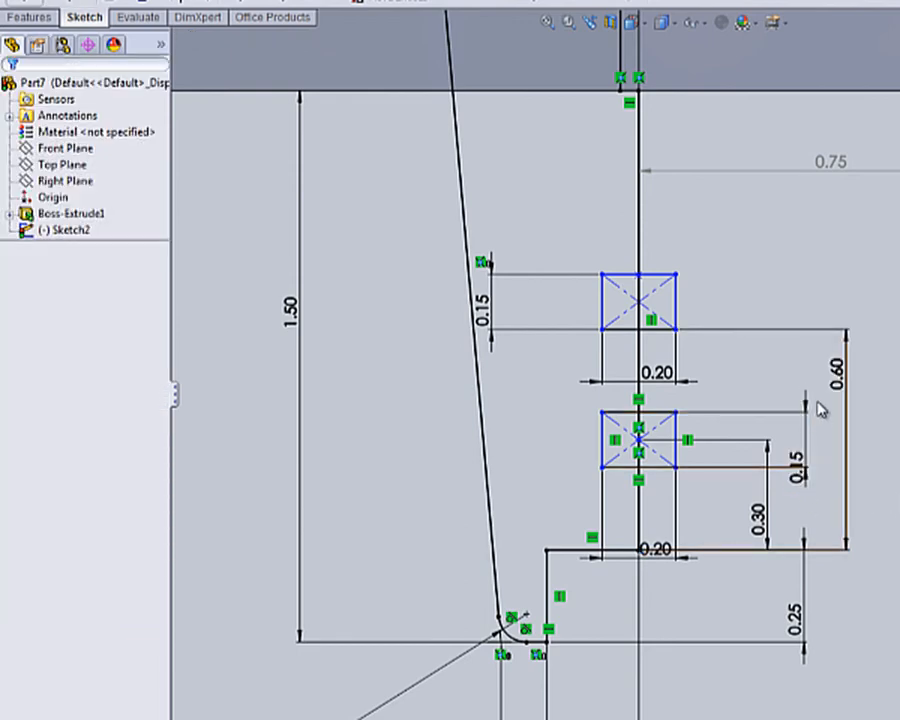
- Power-trim the two rectangles below the flange and the inner vertical line between their edges, leaving open grooves cut into the profile
left_click(236, 1)
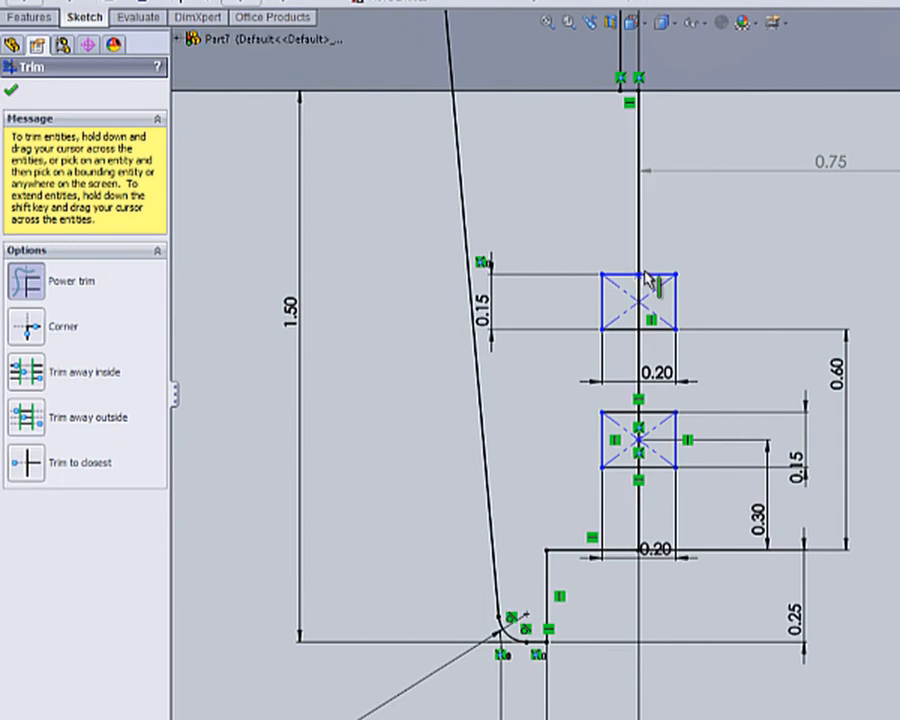
mouse_move(659, 274)
left_mouse_down()
mouse_move(666, 328)
mouse_move(678, 315)
mouse_move(646, 308)
mouse_move(665, 347)
mouse_move(643, 301)
mouse_move(645, 317)
mouse_move(674, 313)
left_mouse_up()
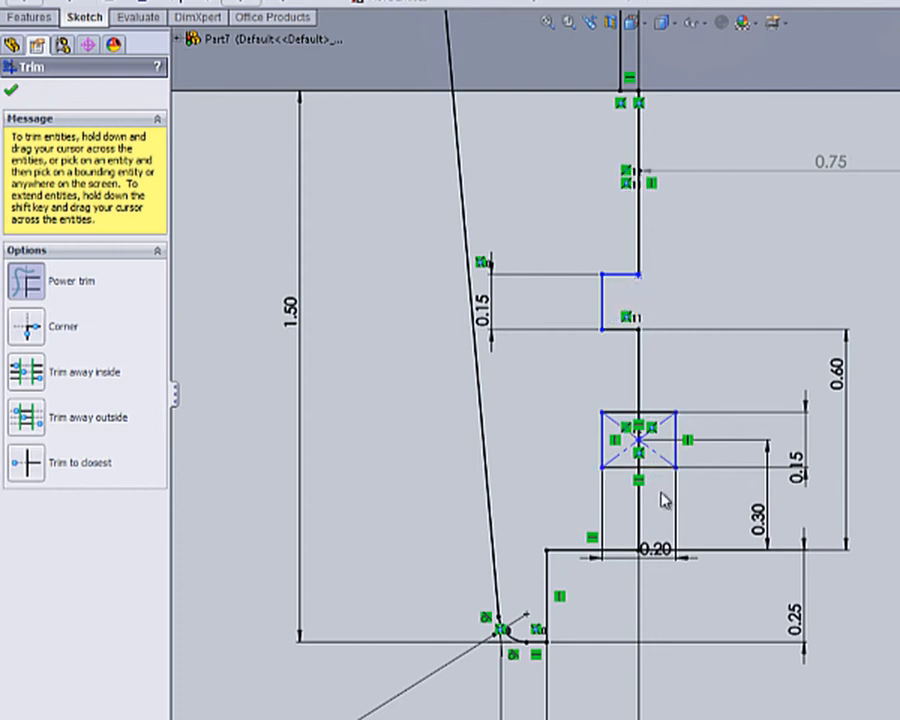
mouse_move(664, 484)
left_mouse_down()
mouse_move(664, 400)
mouse_move(674, 425)
mouse_move(645, 428)
mouse_move(640, 458)
mouse_move(665, 467)
left_mouse_up()
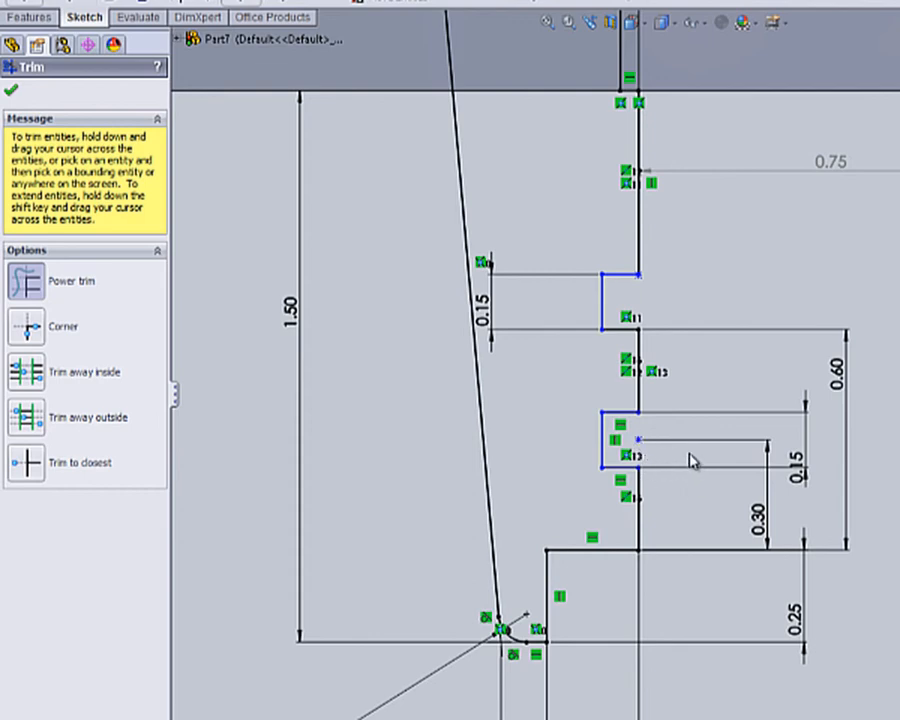
- Power-trim the outer half of the rectangle above the flange and the vertical line crossing it, leaving an open groove in the profile
scroll(650, 455, "up", 4)
scroll(580, 233, "down", 5)
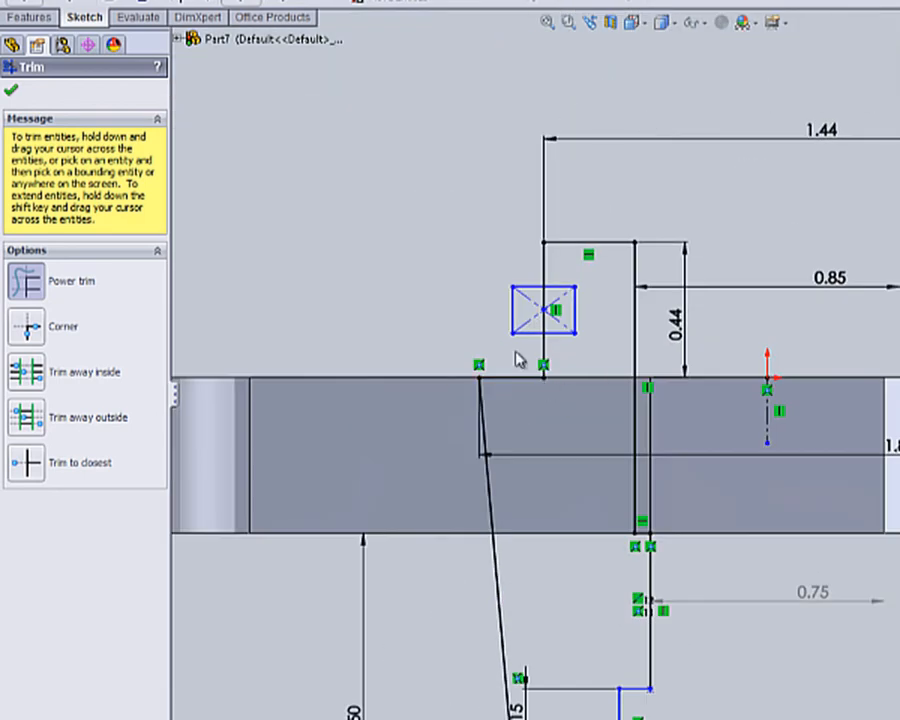
mouse_move(526, 355)
left_mouse_down()
mouse_move(528, 311)
mouse_move(511, 273)
left_mouse_up()
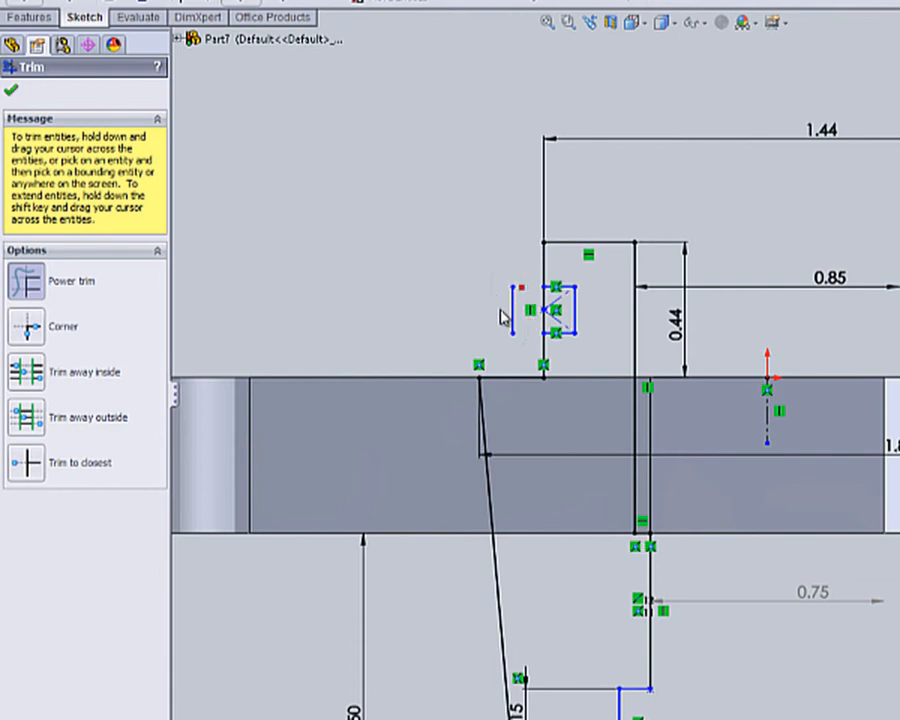
mouse_move(503, 317)
left_mouse_down()
mouse_move(524, 312)
mouse_move(560, 330)
mouse_move(564, 305)
mouse_move(540, 302)
mouse_move(526, 318)
left_mouse_up()
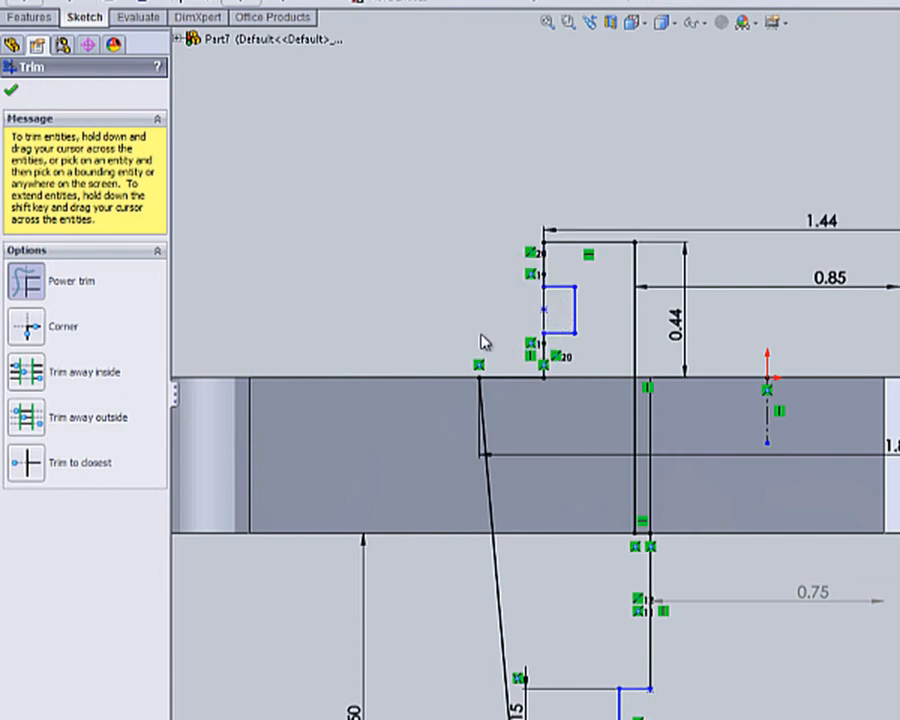
scroll(481, 334, "up", 3)
key("Escape")
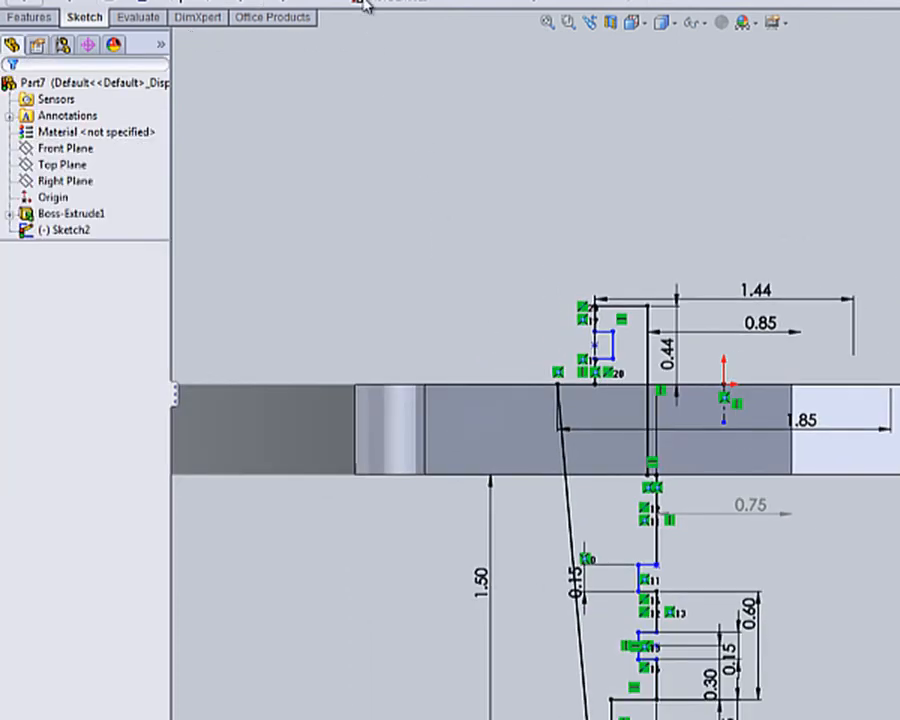
- Hide the sketch relation symbols and move the upper groove's 0.15 dimension below the flange to the inner side of the profile
left_click(205, 2)
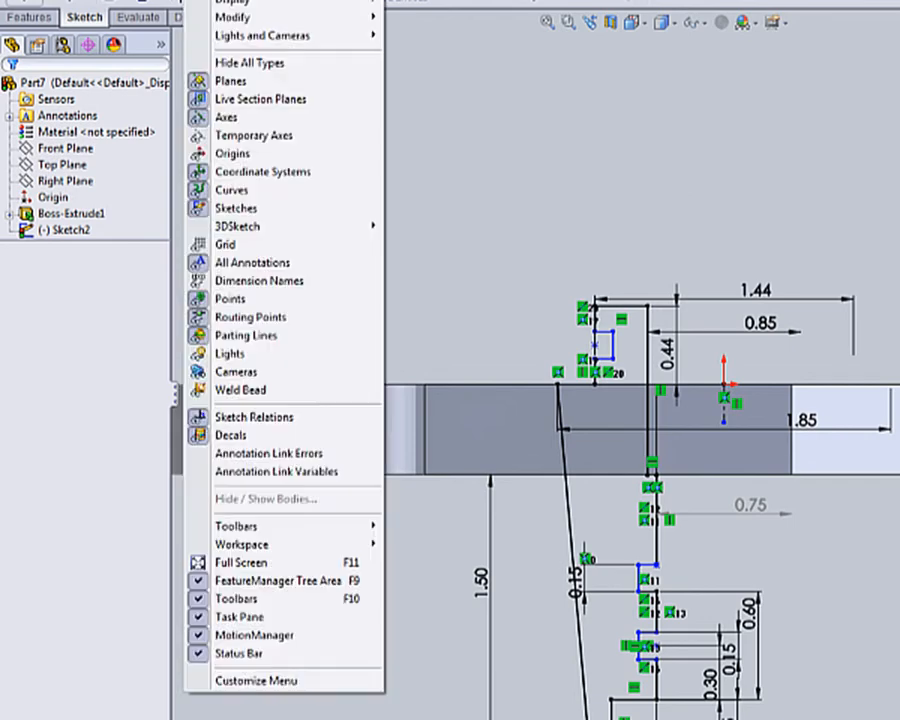
left_click(281, 416)
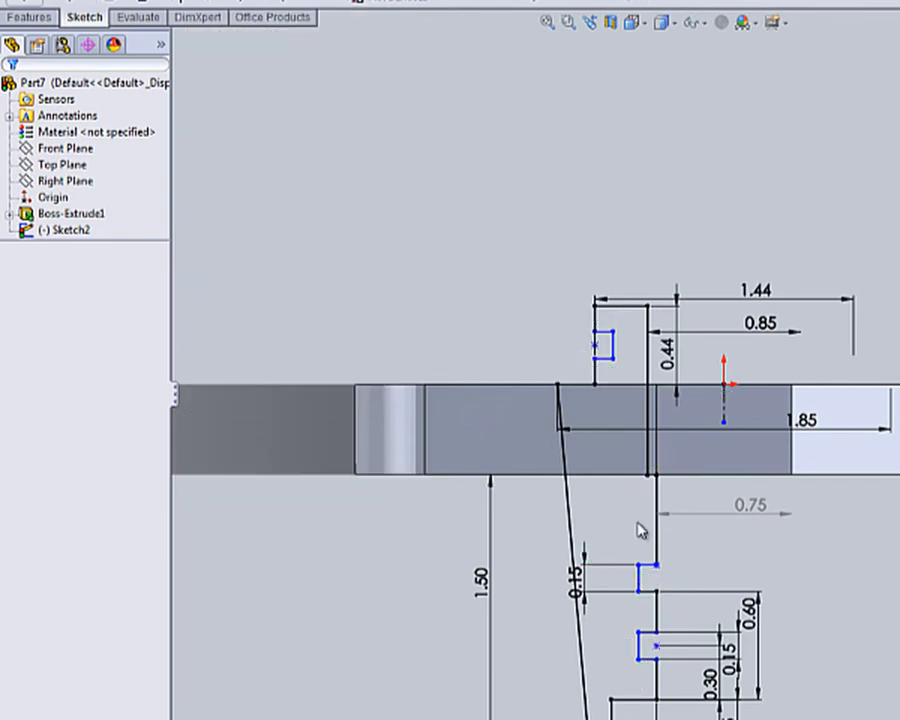
scroll(639, 527, "up", 2)
scroll(753, 527, "down", 4)
left_click_drag(412, 478, 622, 492)
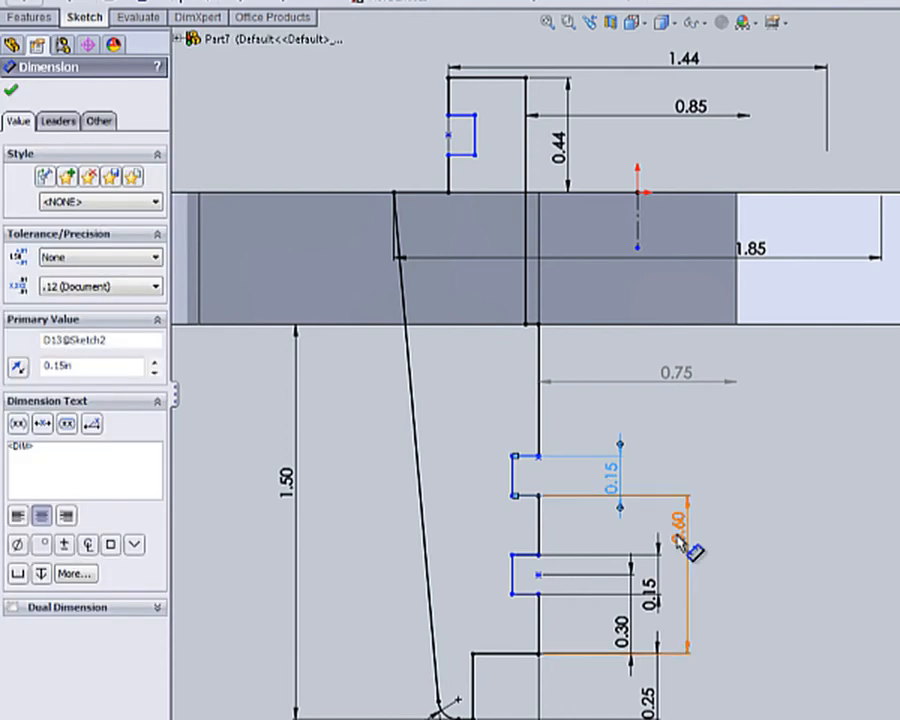
scroll(640, 544, "up", 2)
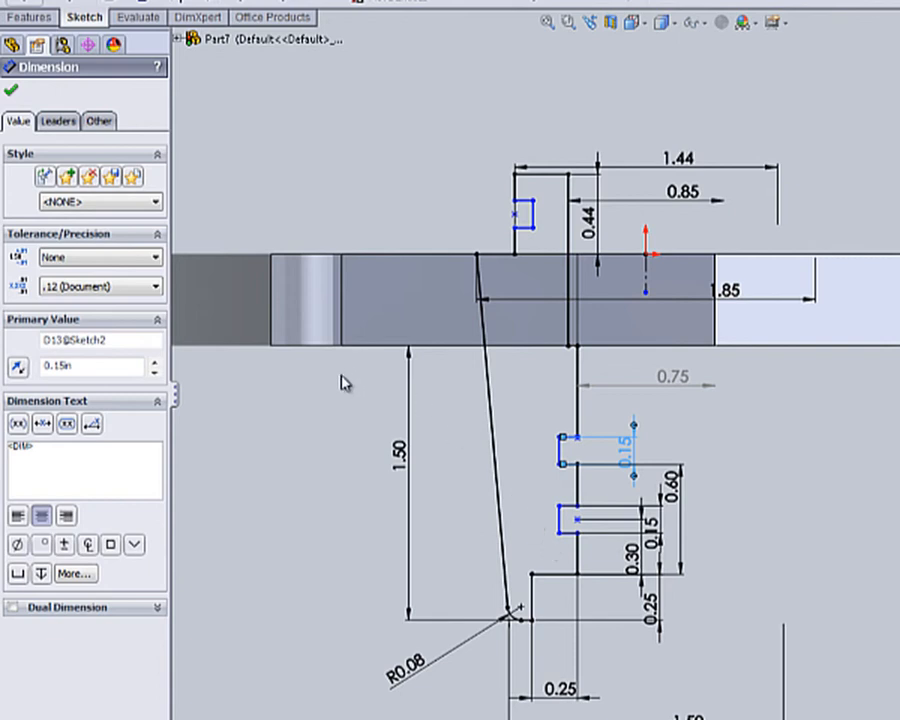
- Move the 1.44, 0.85 and 1.85 dimensions up above the profile and shift the 0.44 height dimension away from its edge
left_click_drag(670, 170, 674, 100)
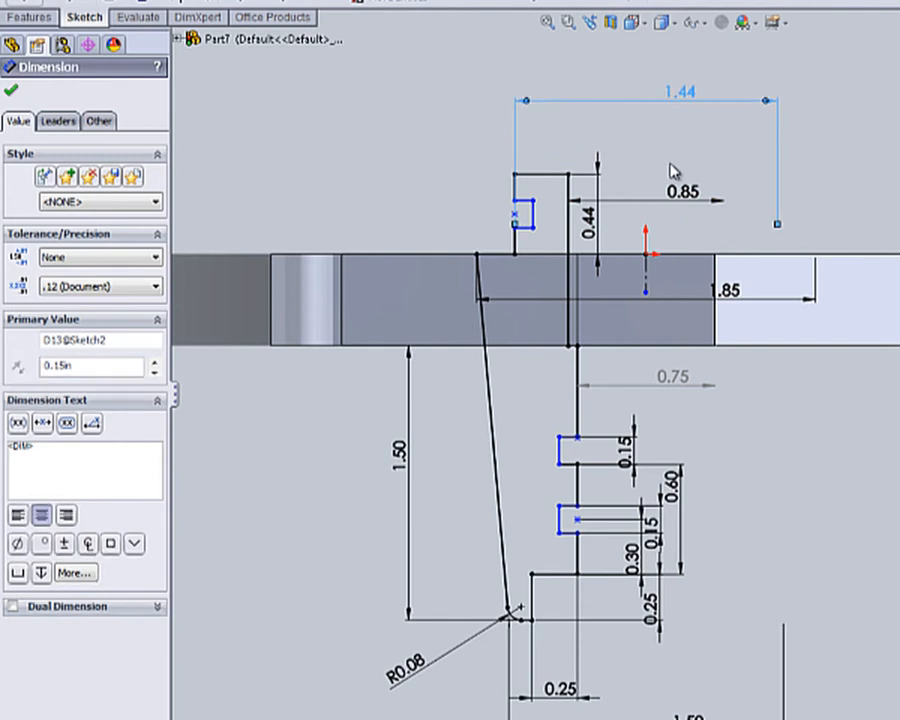
left_click_drag(675, 196, 668, 122)
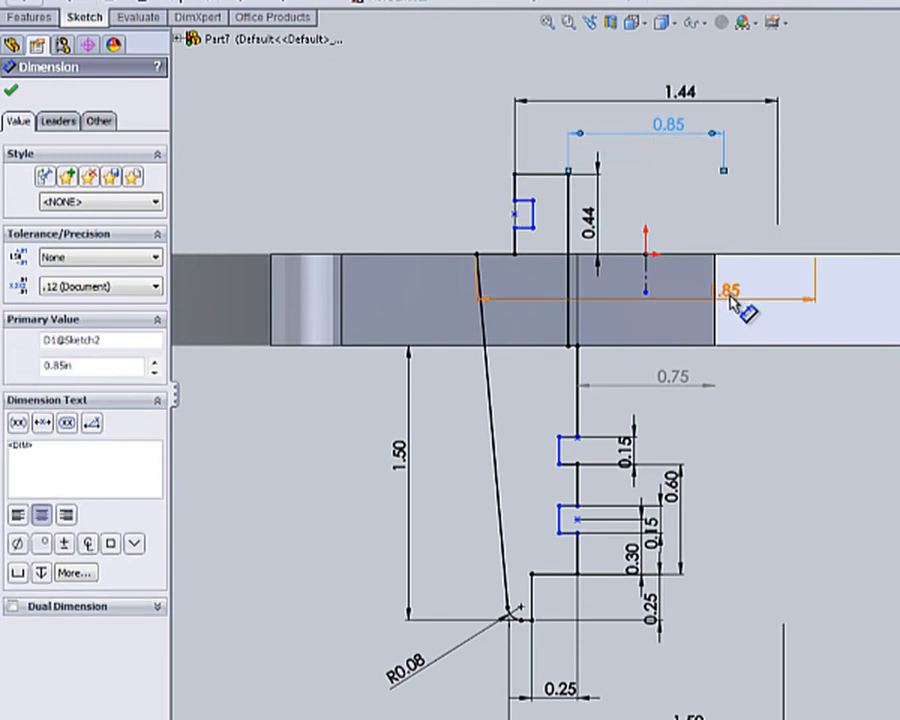
mouse_move(731, 296)
left_mouse_down()
mouse_move(693, 194)
mouse_move(723, 76)
mouse_move(717, 58)
left_mouse_up()
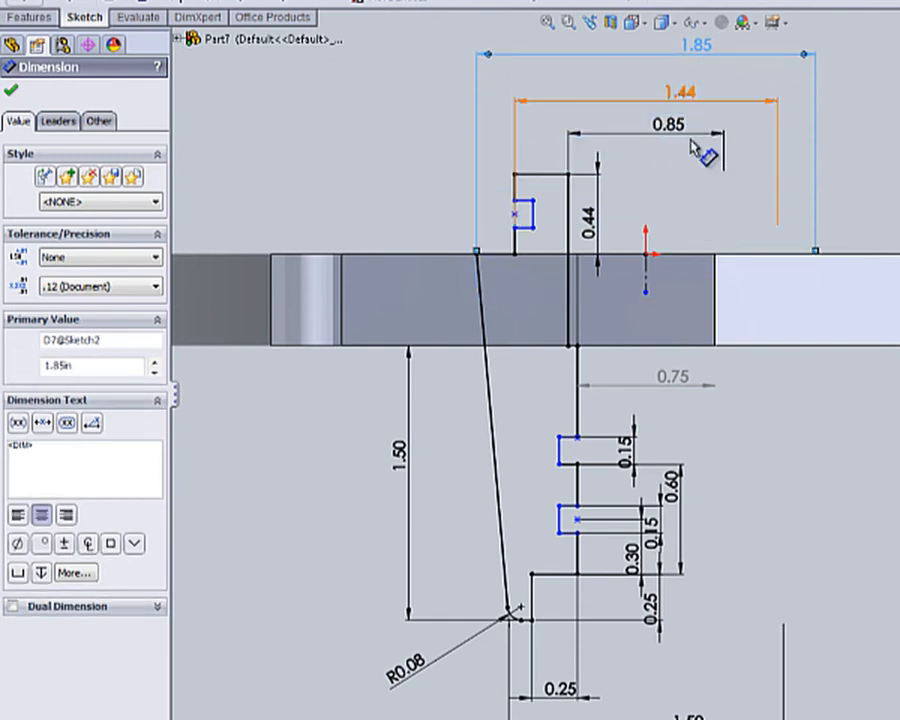
mouse_move(612, 236)
left_mouse_down()
mouse_move(634, 221)
mouse_move(628, 215)
left_mouse_up()
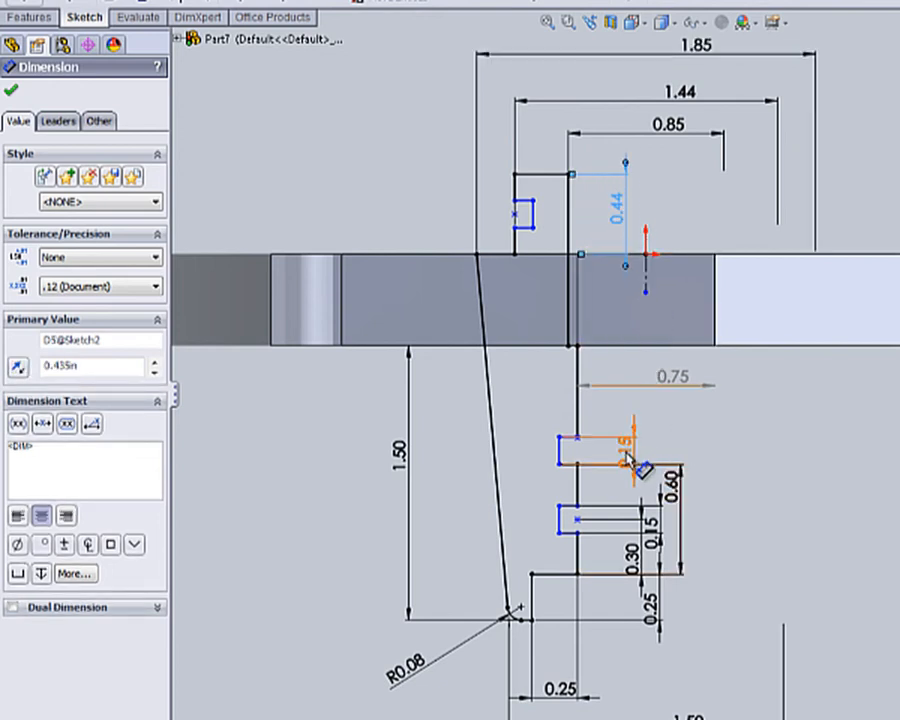
- Spread out the 0.15, 0.60, 0.30 and 0.25 dimensions beside and beneath the profile below the flange so they do not overlap
left_click_drag(629, 456, 632, 405)
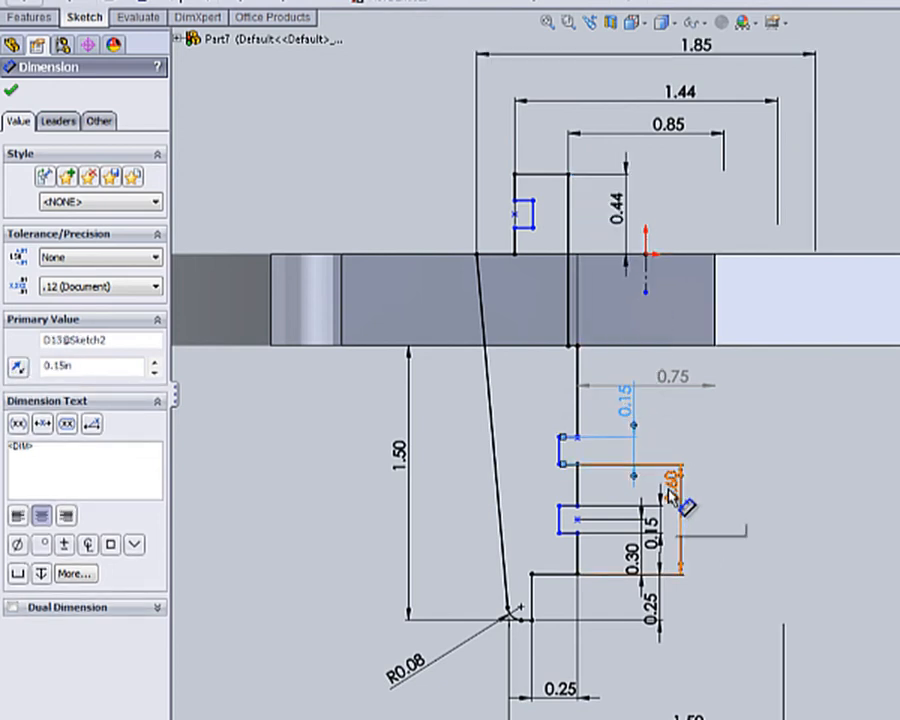
left_click_drag(684, 506, 727, 500)
left_click_drag(663, 526, 679, 486)
left_click_drag(635, 558, 714, 630)
left_click_drag(655, 608, 650, 664)
left_click_drag(585, 688, 627, 712)
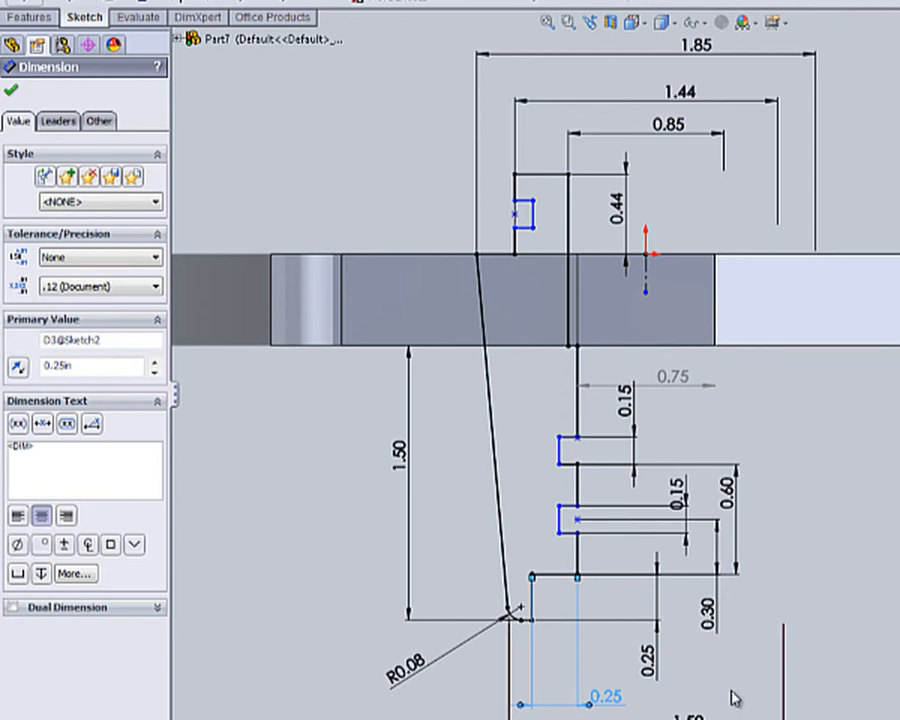
- Revolve the grooved profile 360 degrees about the centerline as a solid boss merged with the flange, without the thin feature option
left_click(44, 17)
left_click(60, 3)
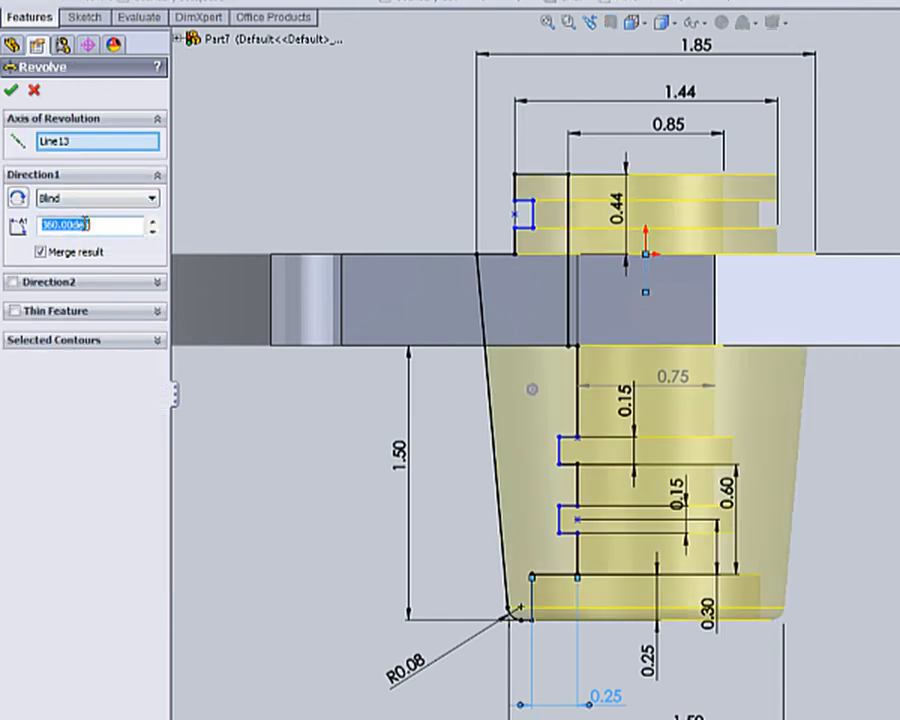
left_click(14, 312)
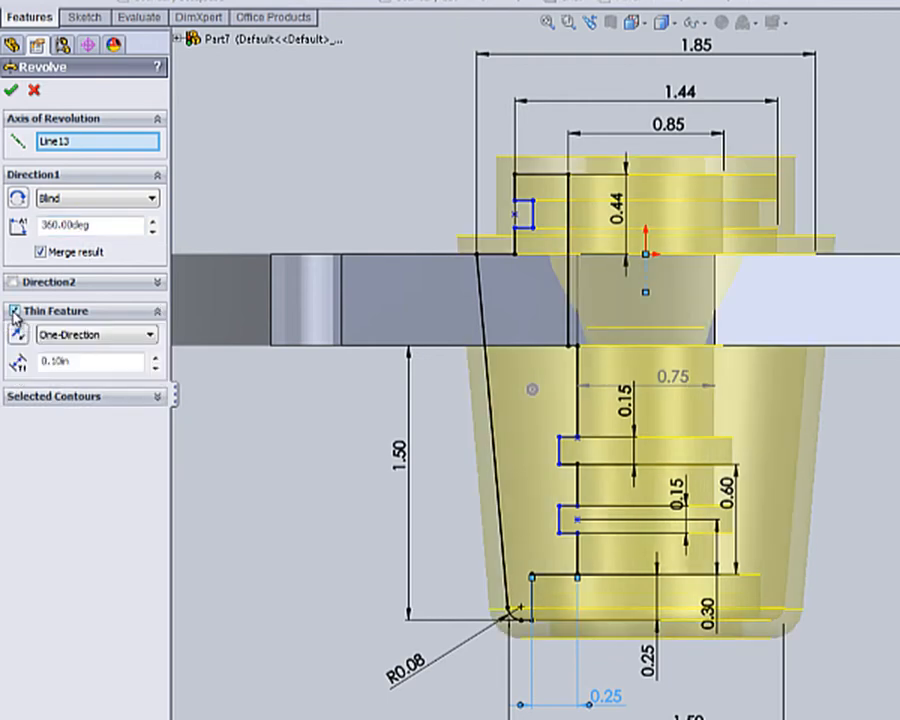
left_click(14, 312)
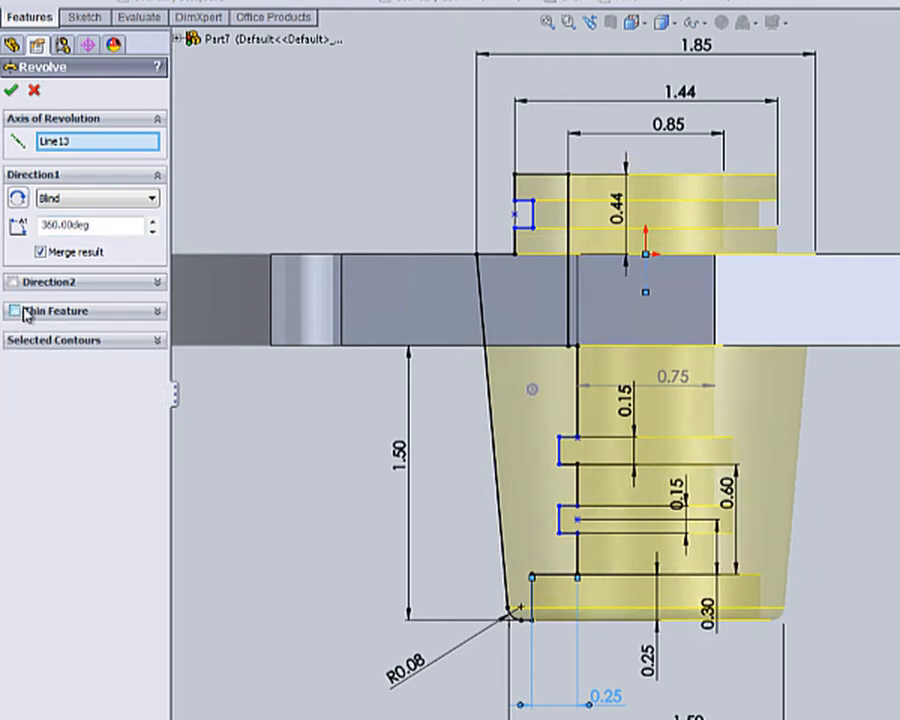
left_click(12, 93)
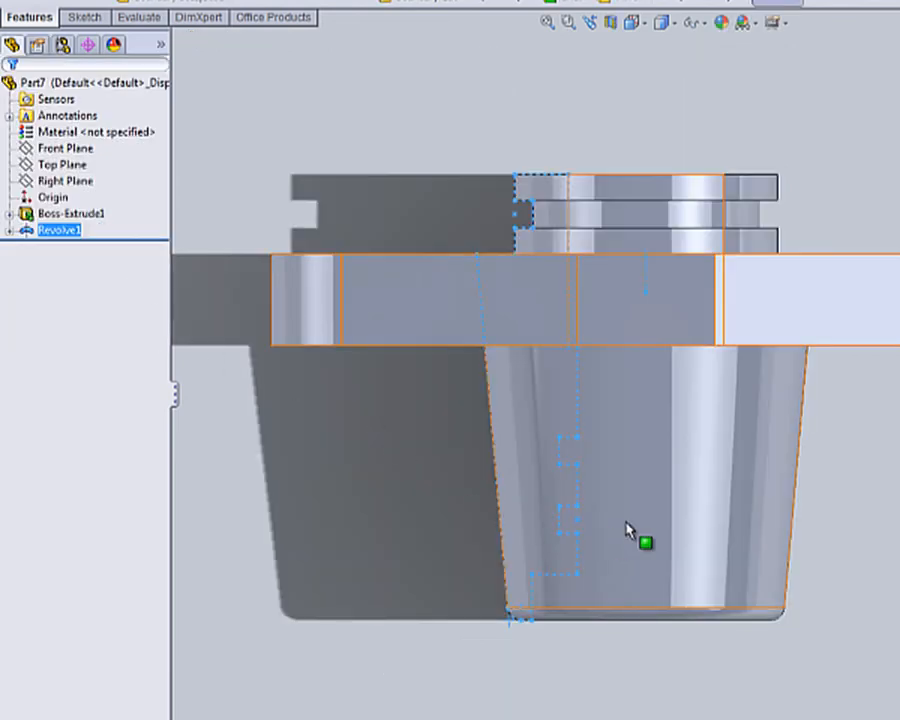
left_click(408, 531)
- Examine the revolved end cap from above and from below, including its bore and outer groove
scroll(460, 508, "up", 1)
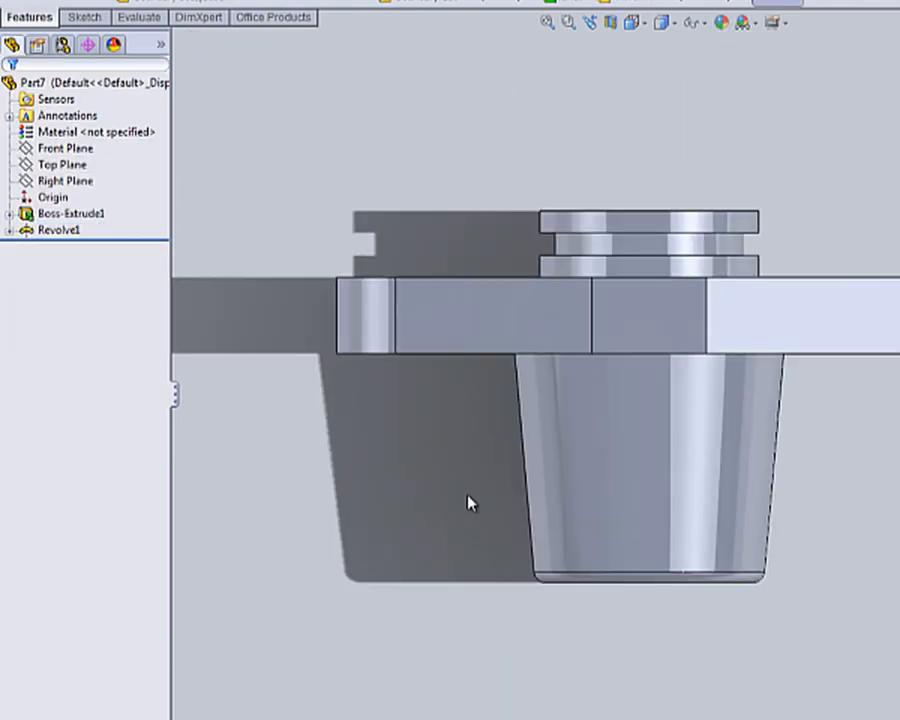
middle_click_drag(470, 503, 452, 693)
middle_click_drag(502, 625, 550, 367)
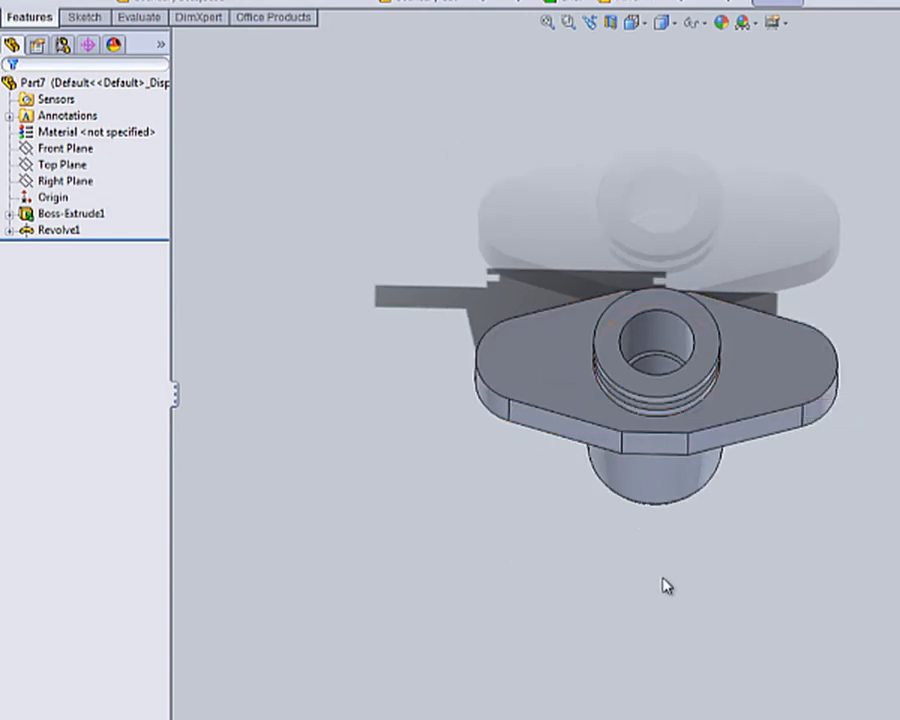
scroll(663, 584, "up", 2)
middle_click_drag(661, 583, 657, 287)
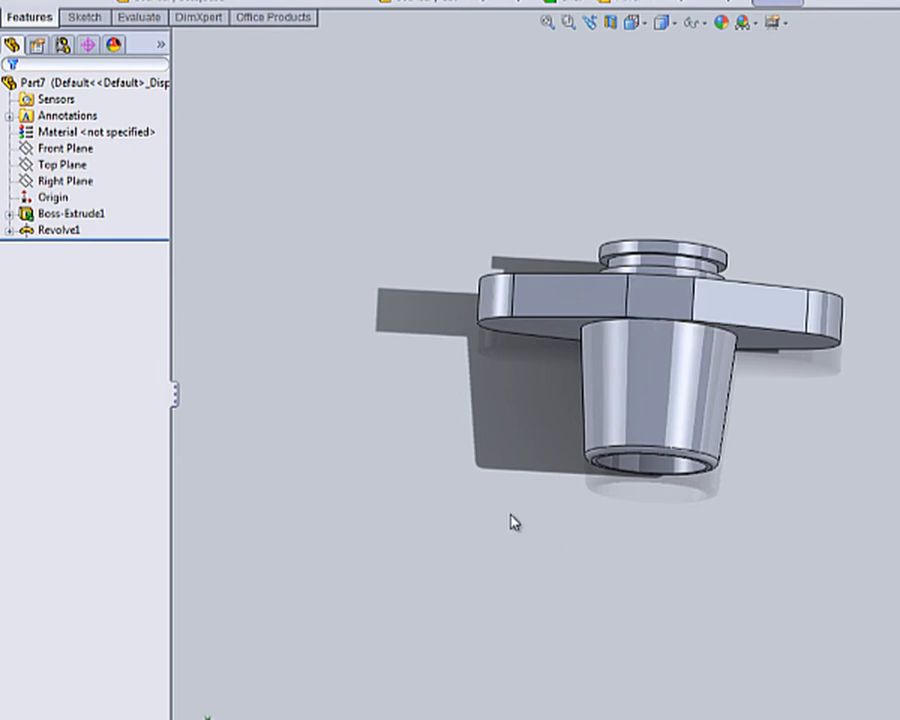
middle_click_drag(517, 456, 518, 532)
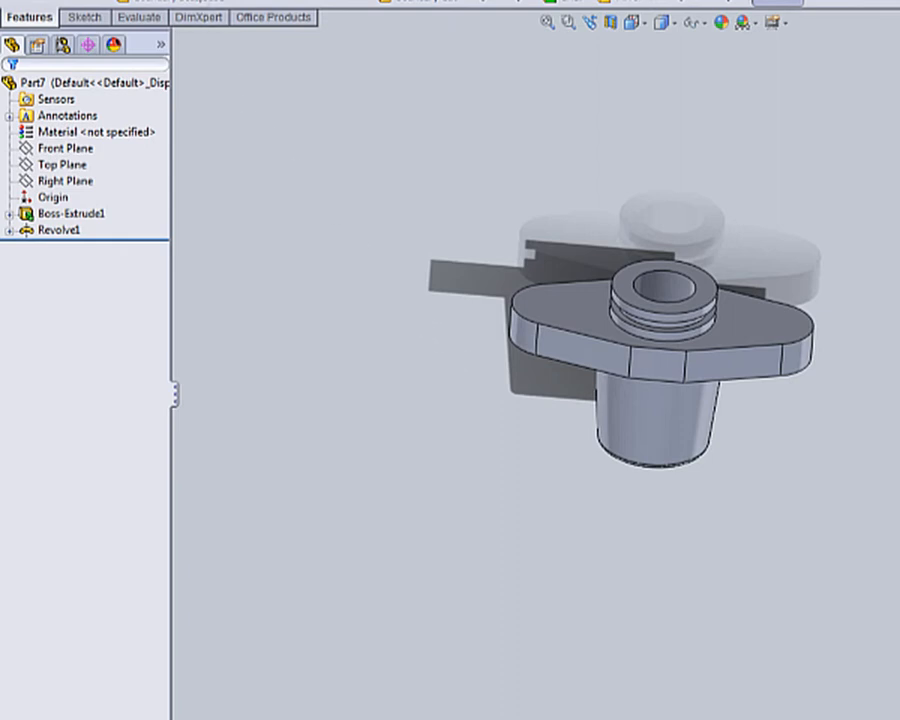
- Save the part under the file name forged endcap 2
left_click(137, 1)
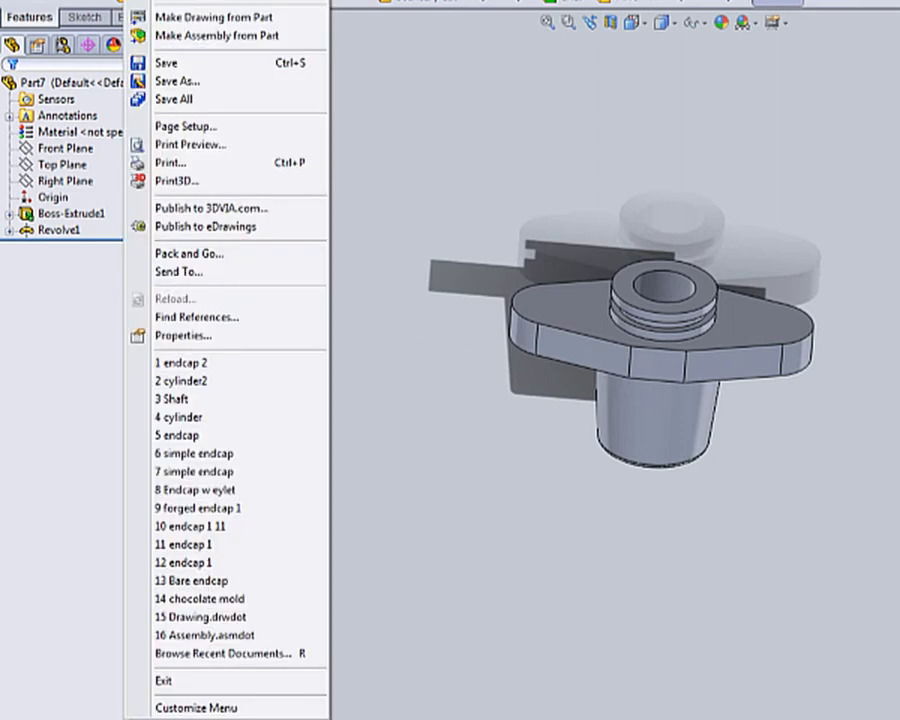
left_click(165, 81)
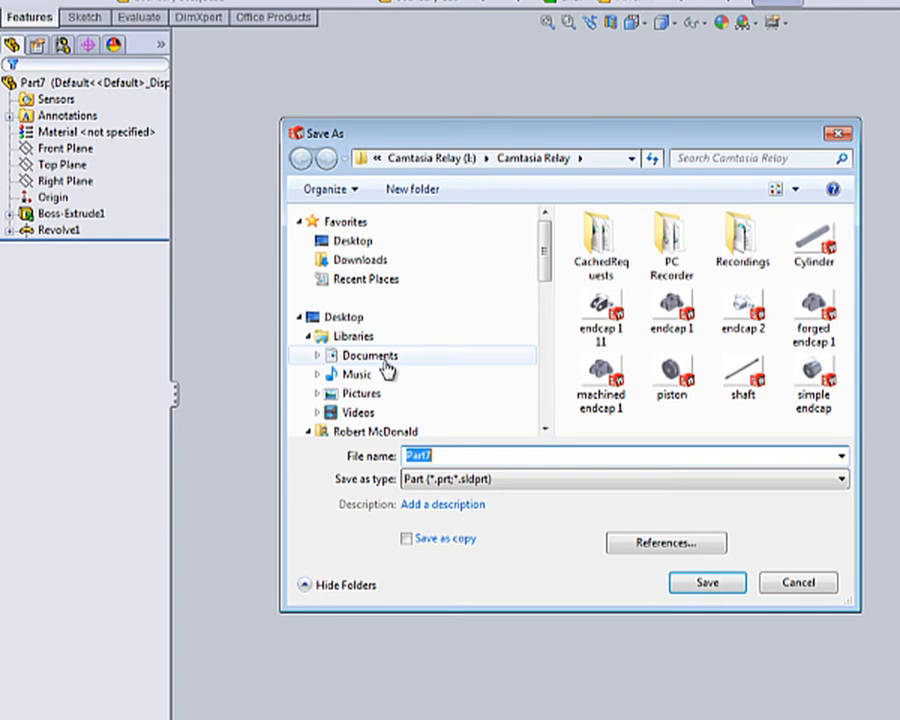
type("forged endcap")
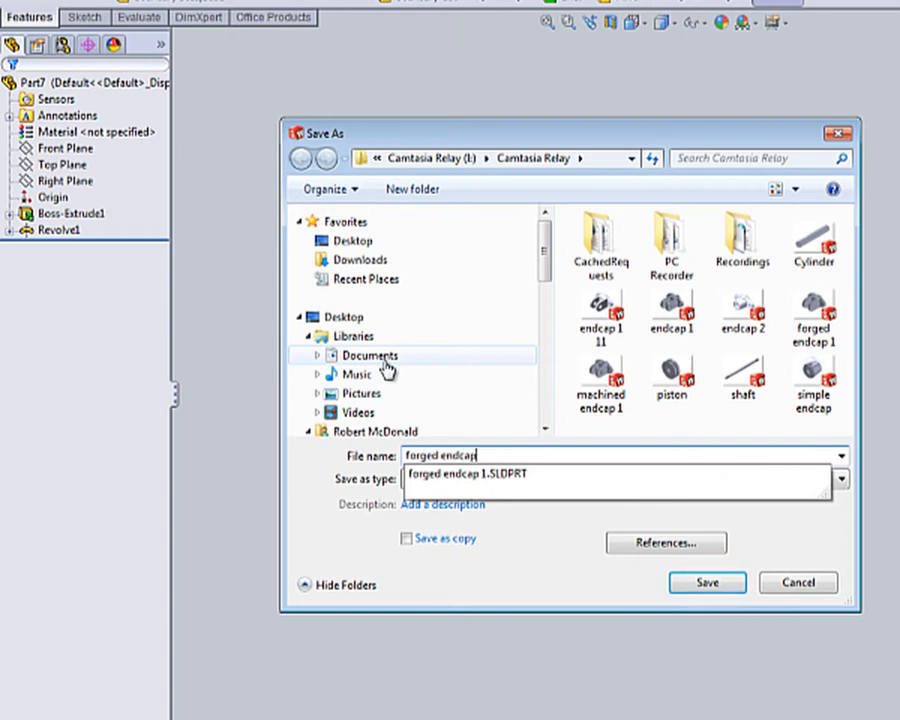
type("2")
key("Return")
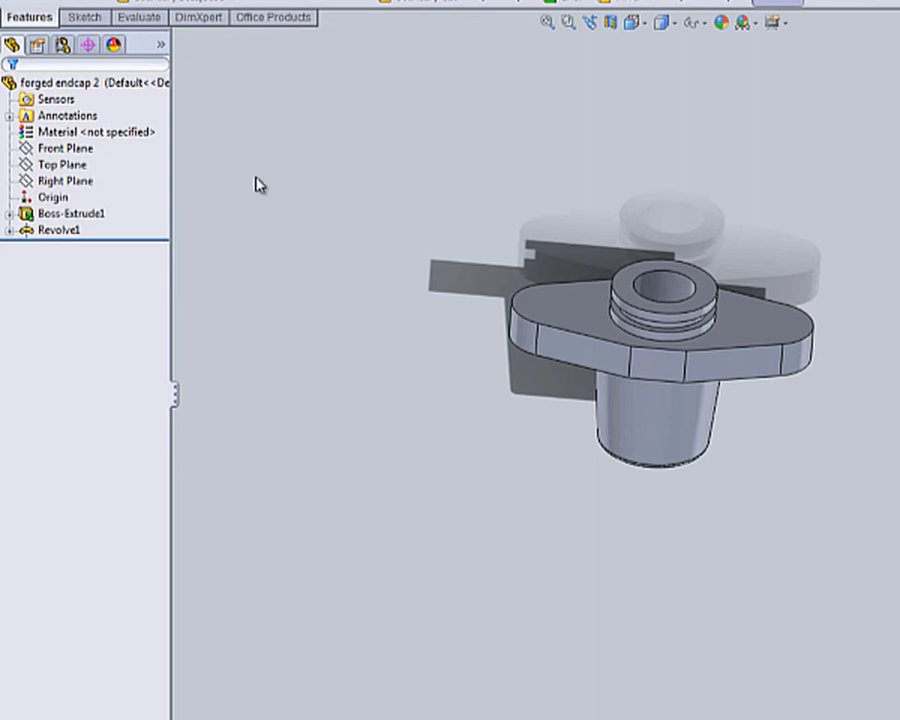
- Start an extrude sketch on the flange's top face and draw a circle about 0.6 in in diameter concentric with each rounded end
middle_click_drag(436, 321, 437, 523)
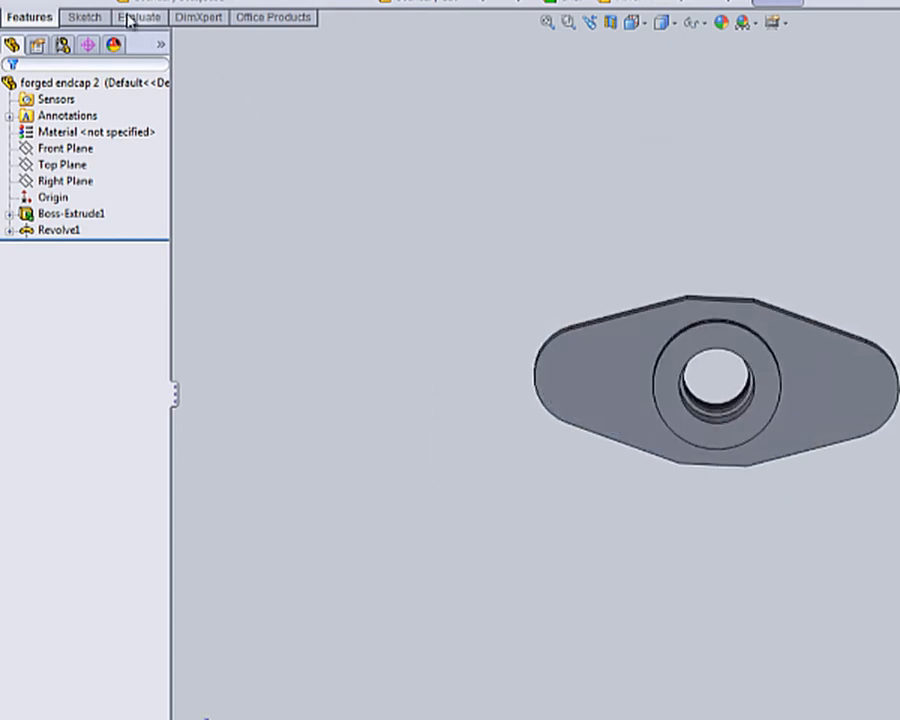
left_click(259, 1)
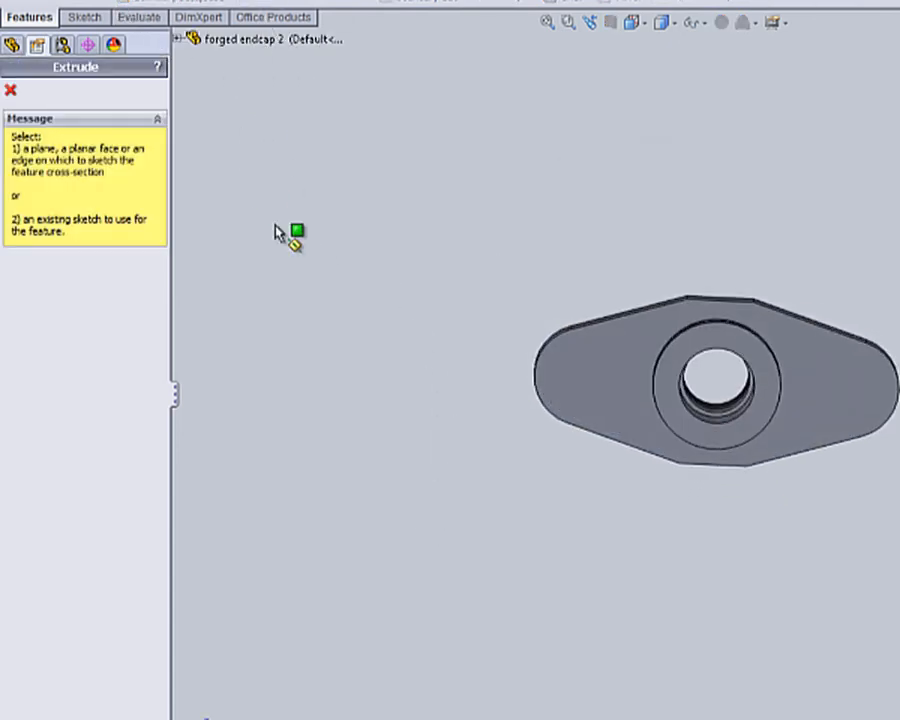
left_click(603, 388)
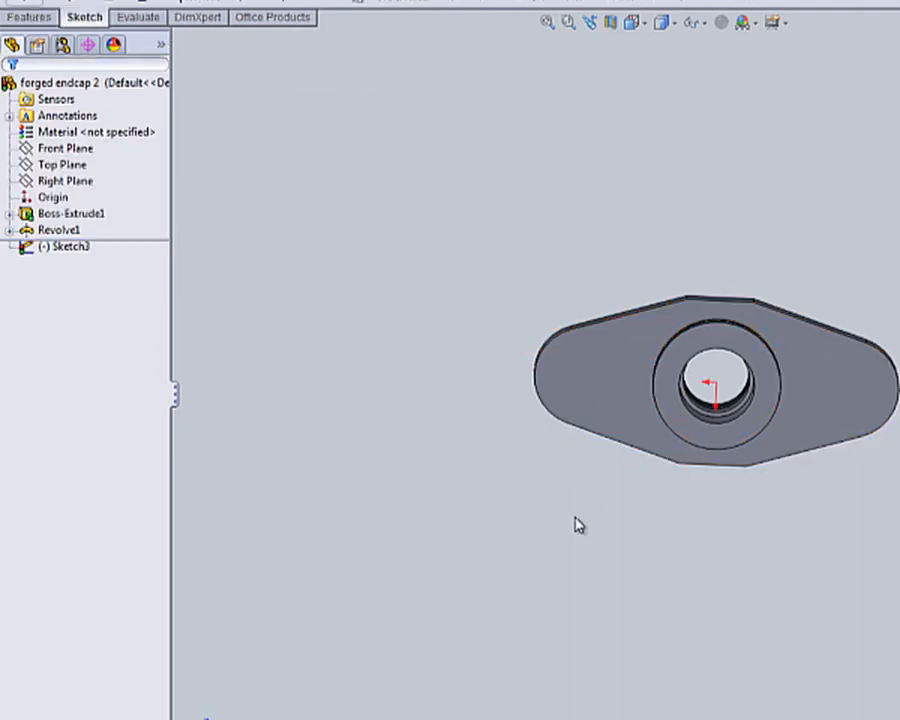
middle_click_drag(577, 524, 432, 314)
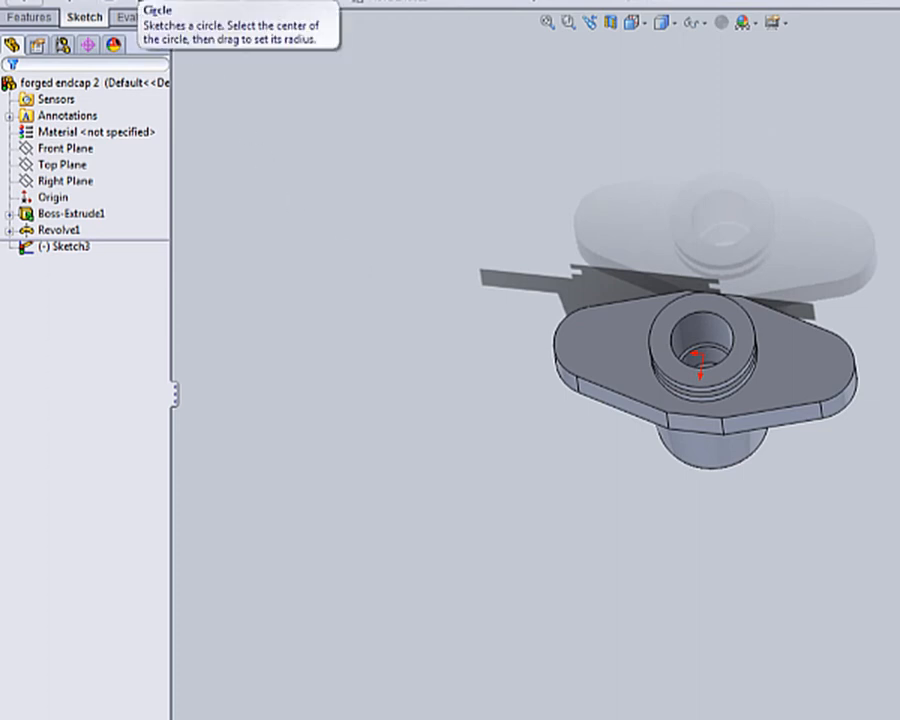
left_click(138, 1)
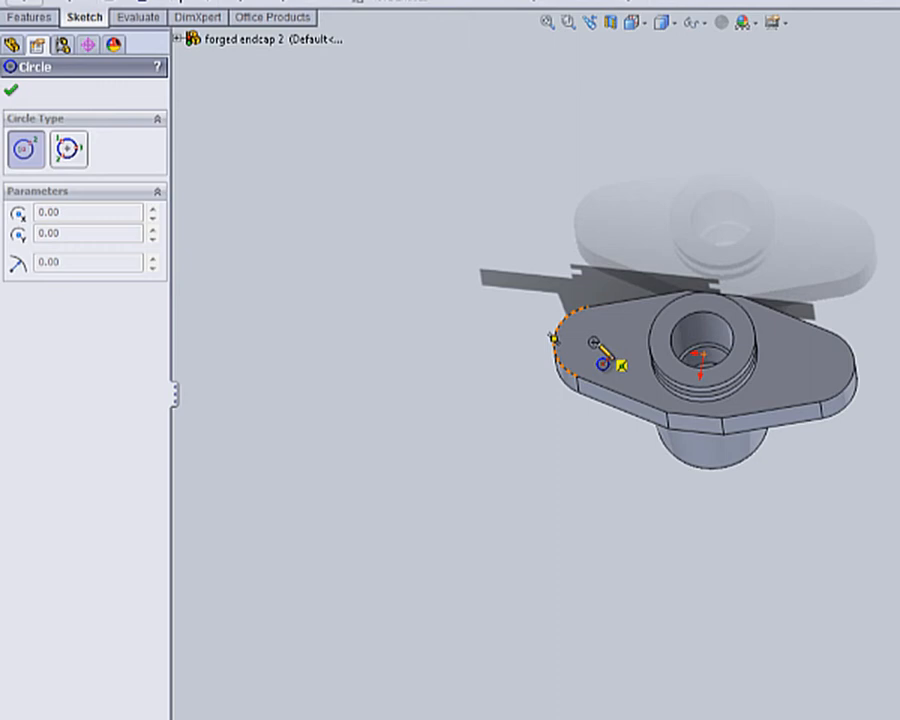
left_click(593, 342)
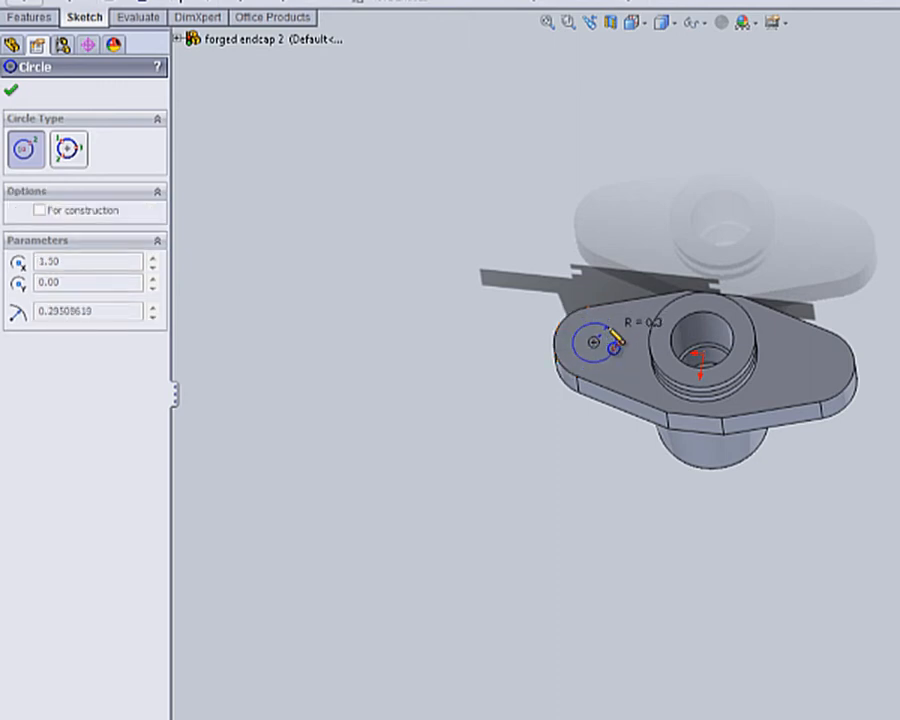
left_click(614, 340)
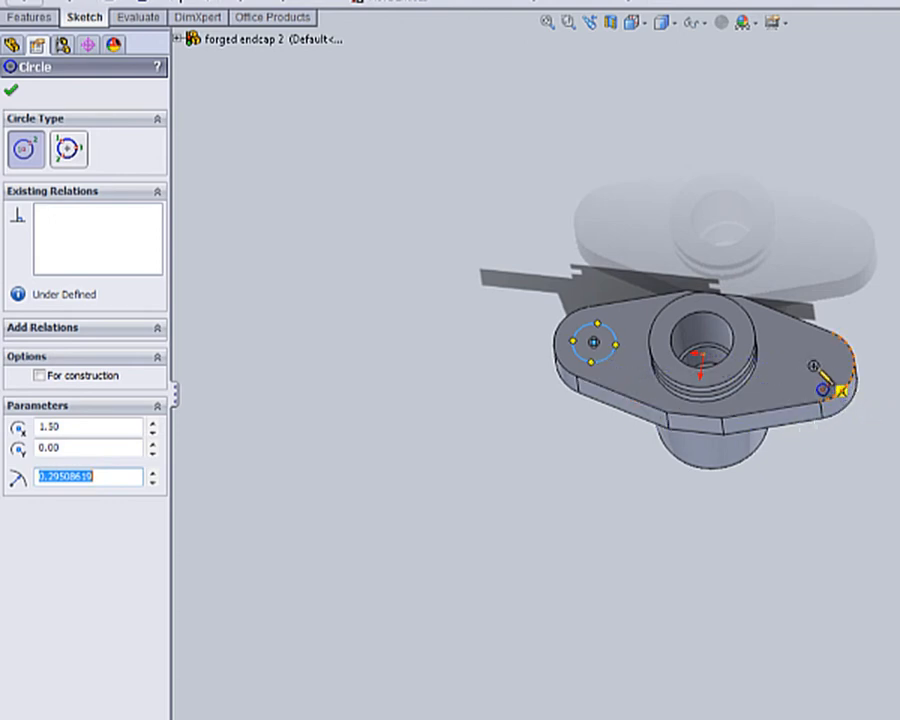
left_click(815, 366)
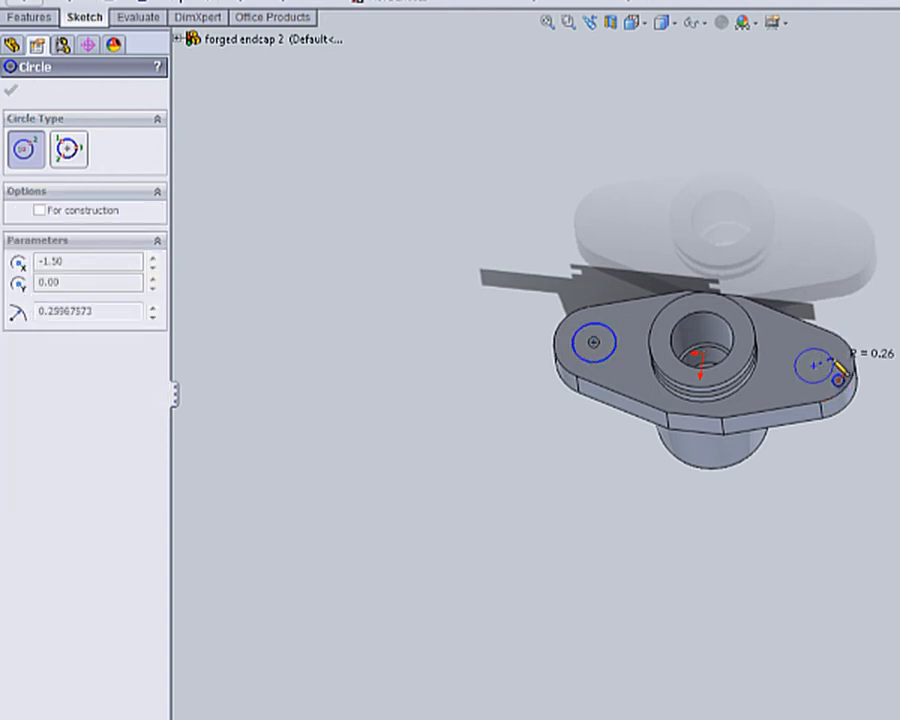
left_click(837, 363)
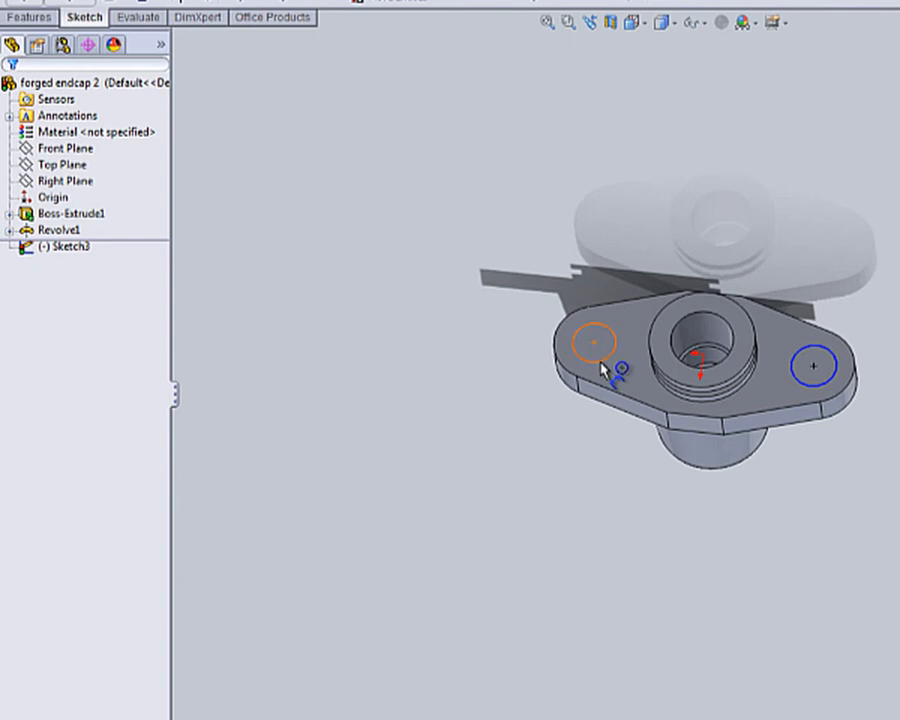
- Dimension the circles at both rounded ends of the flange to a diameter of 0.5 in
left_click(594, 343)
left_click(574, 438)
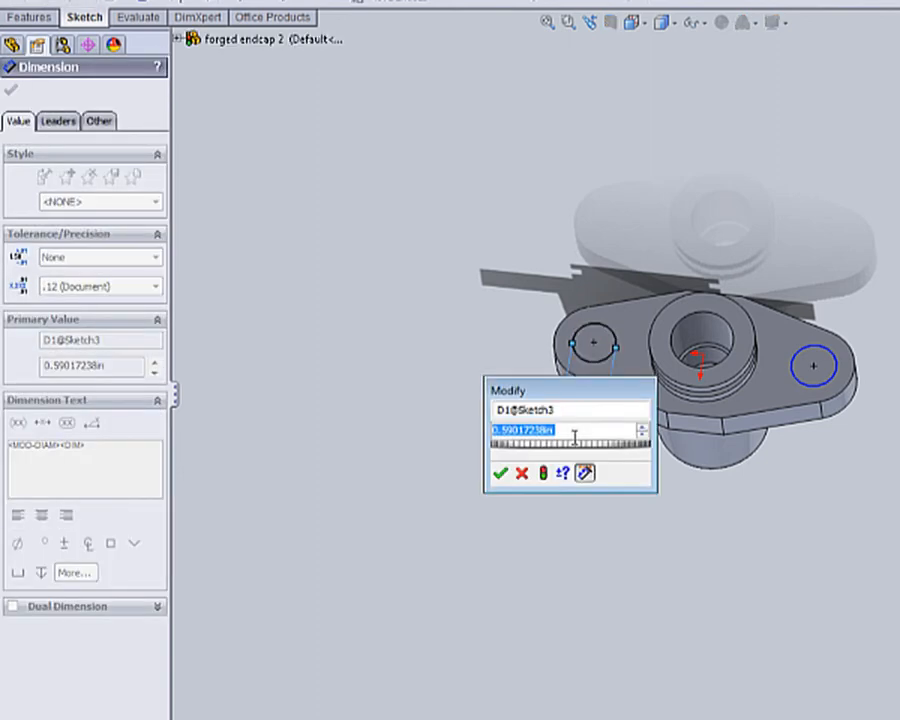
type(".5")
key("Return")
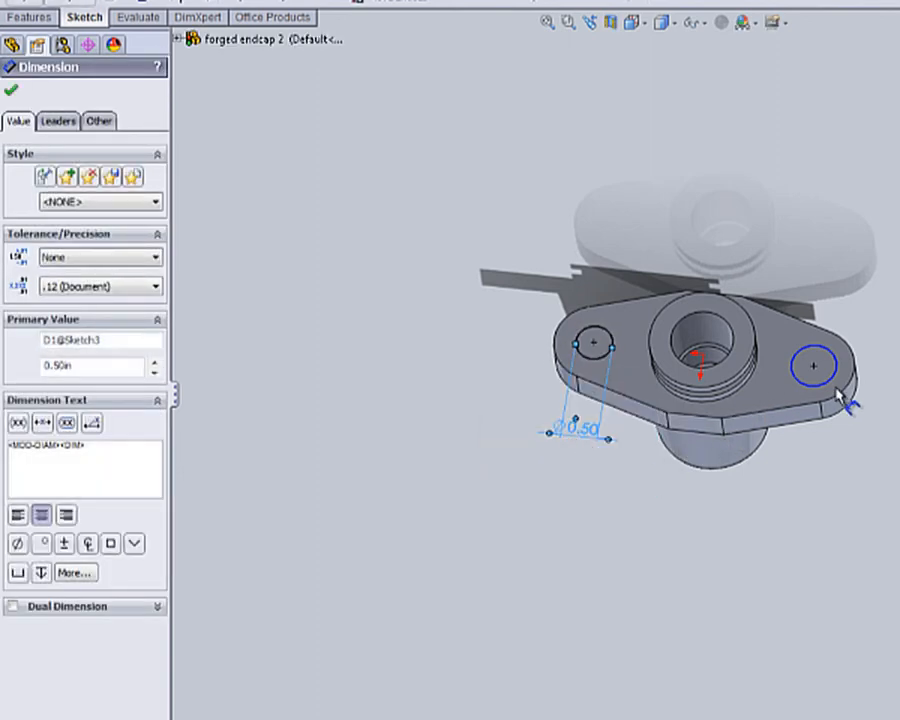
left_click(826, 396)
left_click(818, 480)
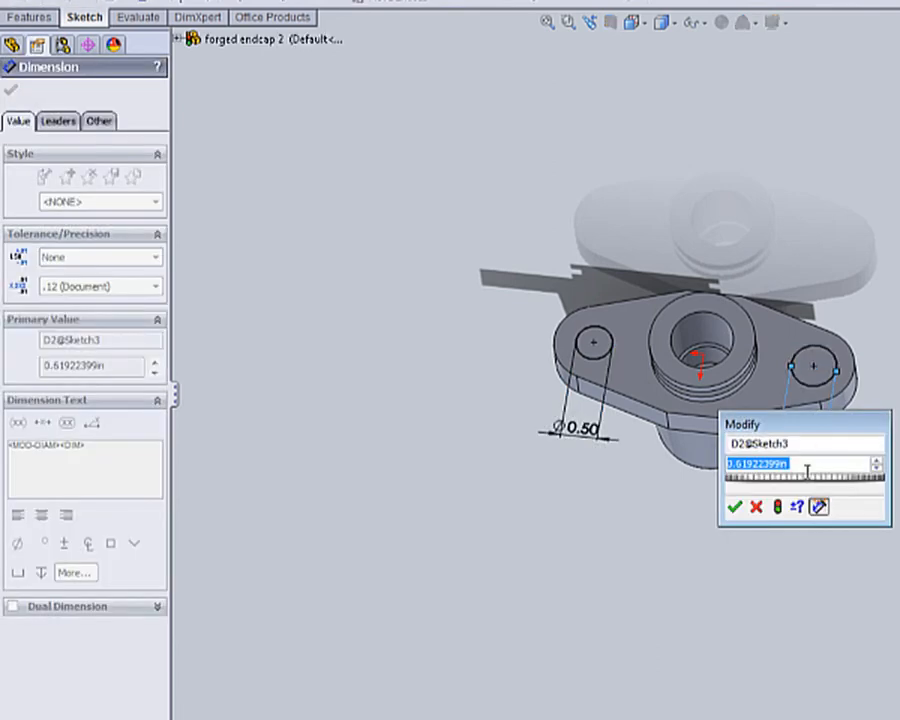
type(".5")
key("Return")
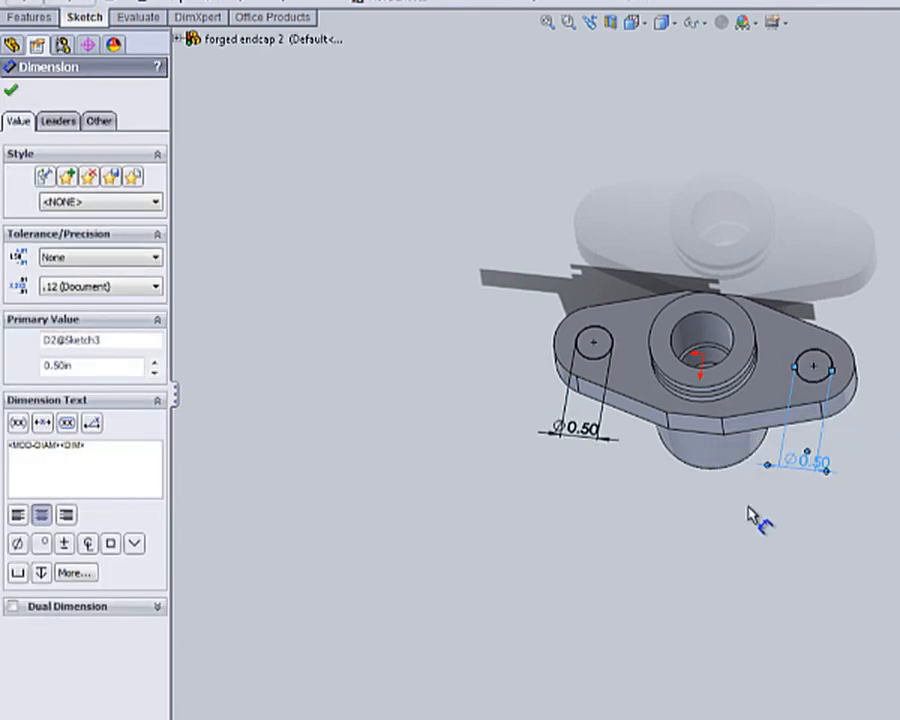
- Cut the two 0.5 in circles into the flange with a blind Cut-Extrude 0.50 in deep
key("Escape")
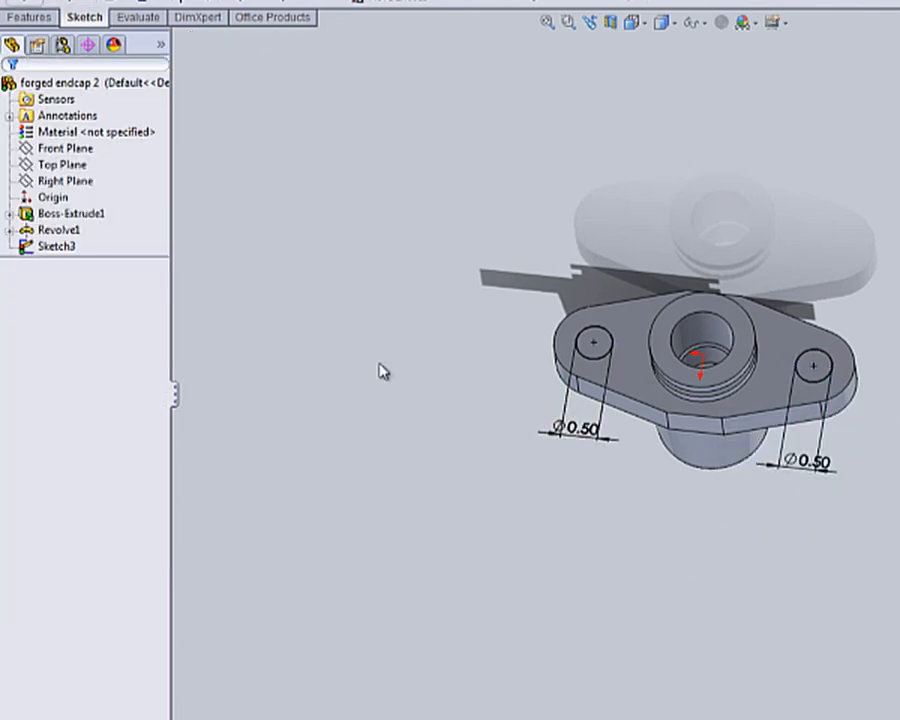
left_click(30, 17)
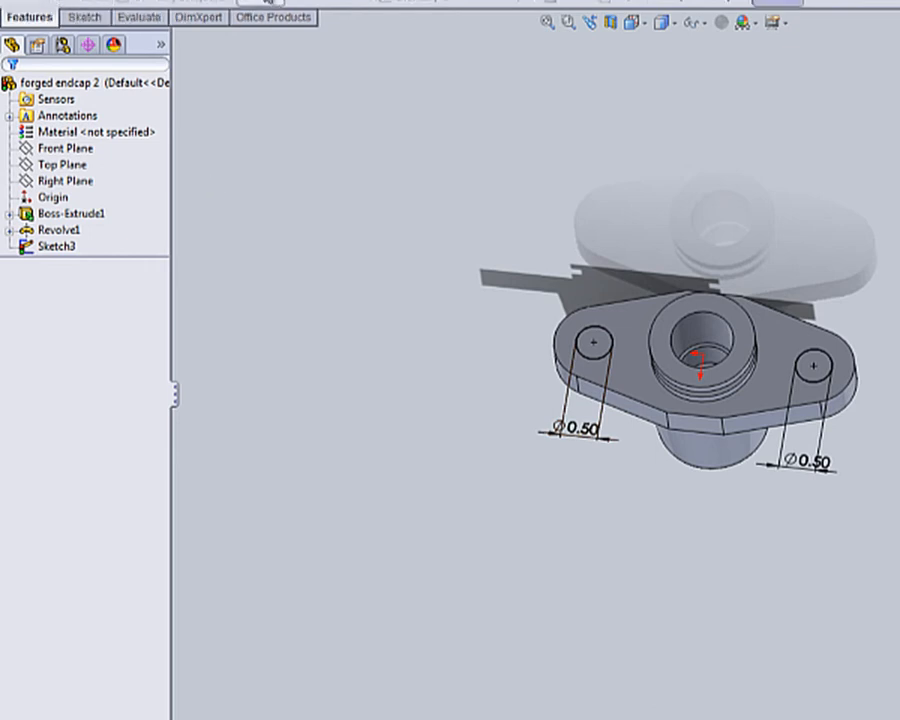
left_click(260, 3)
middle_click_drag(577, 613, 411, 374)
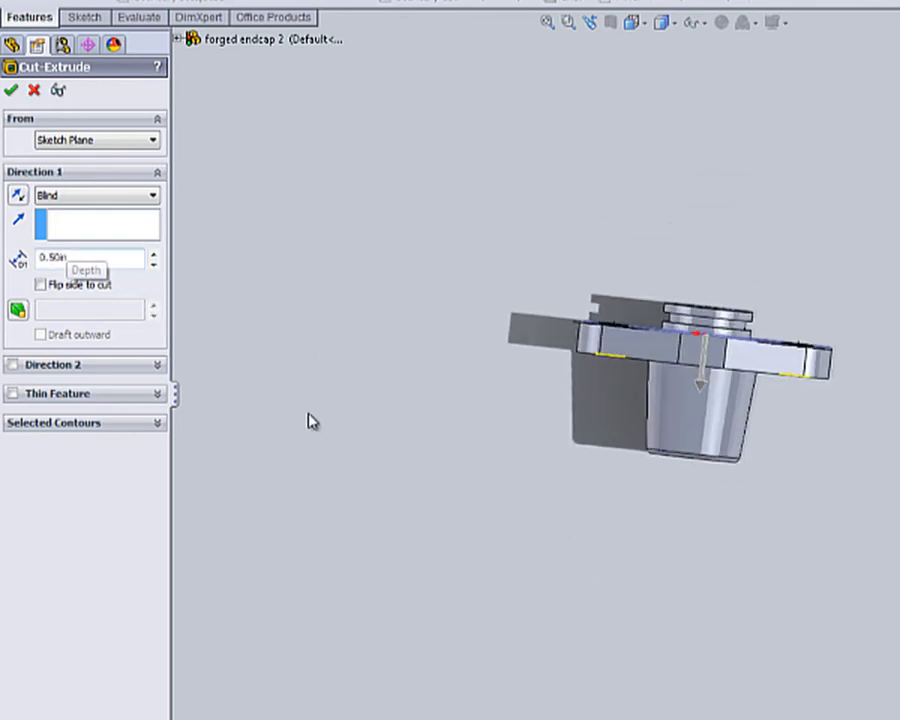
middle_click_drag(337, 418, 336, 442)
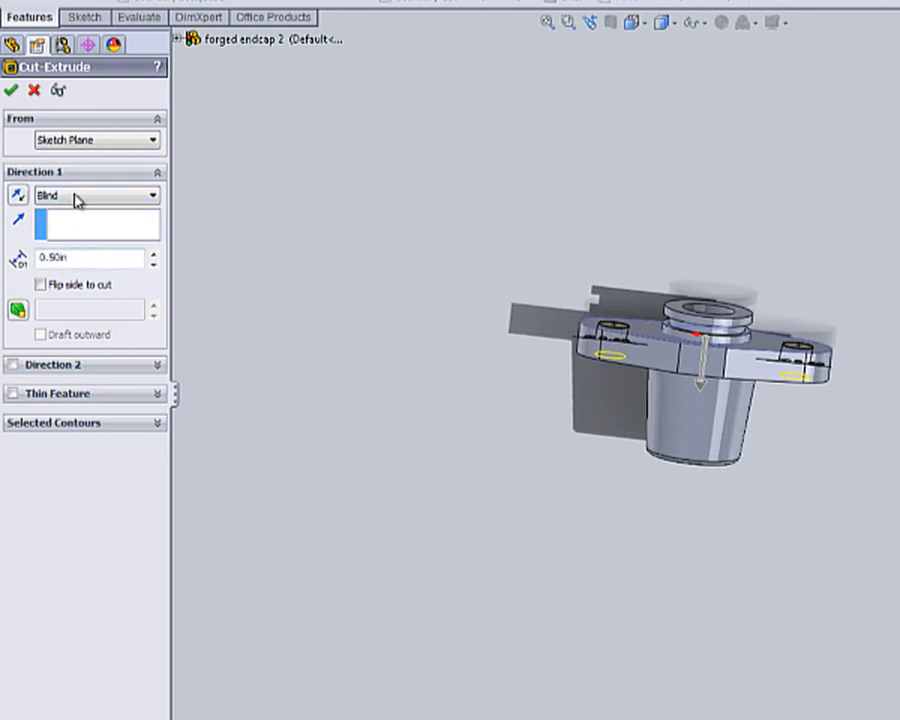
left_click(13, 92)
mouse_move(543, 352)
middle_mouse_down()
mouse_move(522, 556)
mouse_move(524, 328)
mouse_move(530, 323)
mouse_move(544, 343)
middle_mouse_up()
scroll(671, 285, "down", 5)
scroll(872, 420, "down", 2)
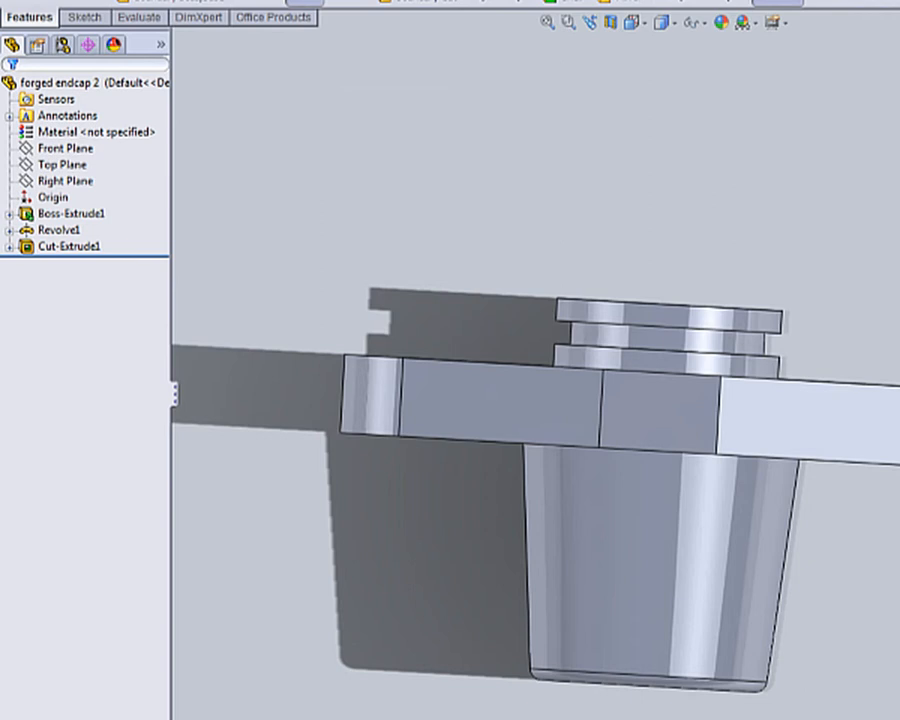
left_click(308, 2)
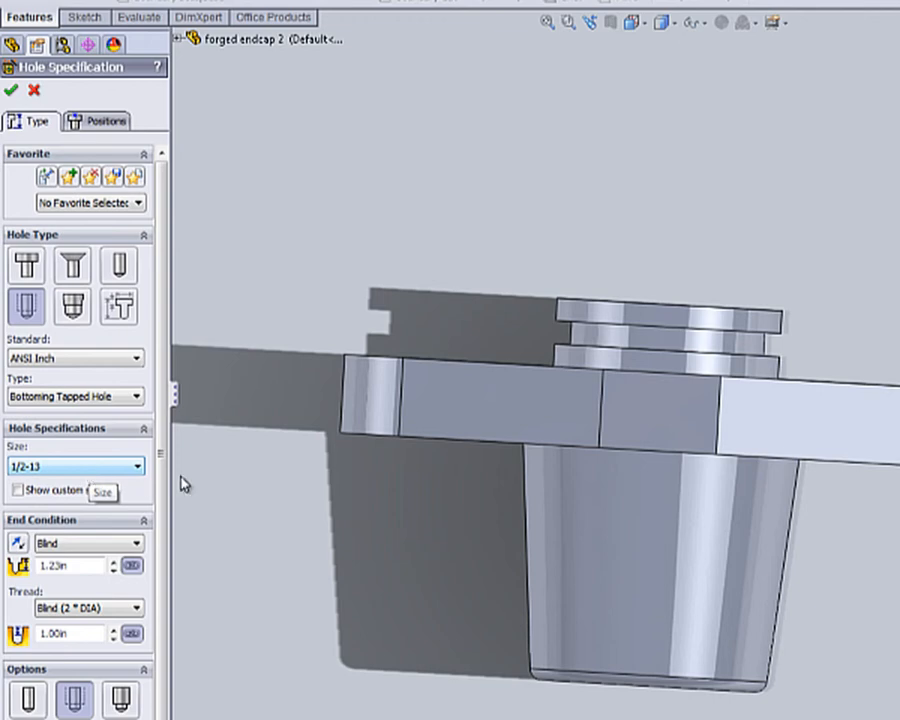
left_click(34, 91)
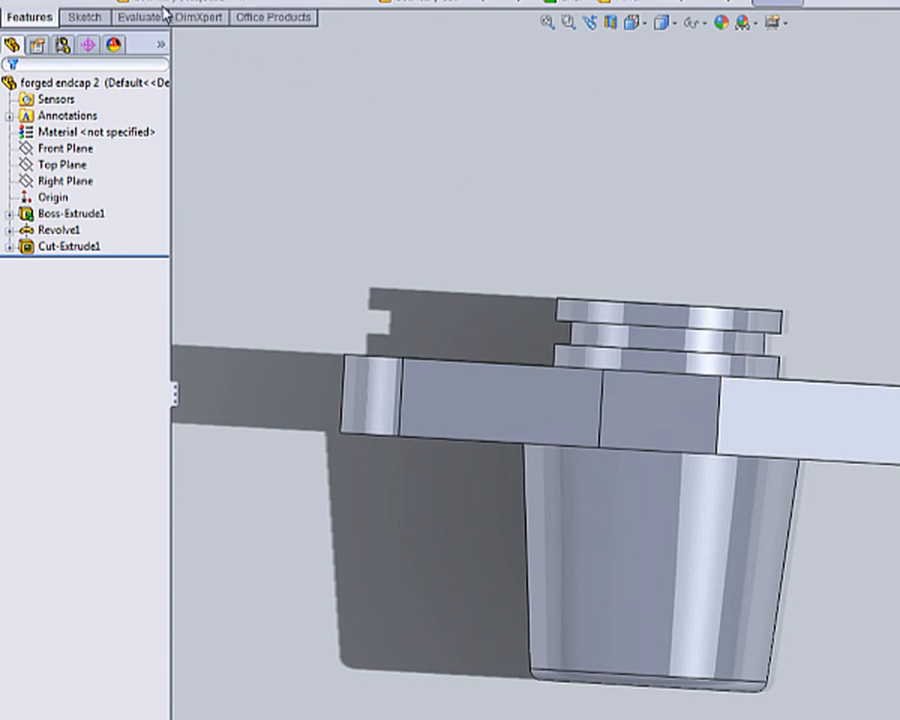
- Start a sketch on the flange's narrow flat side face and draw a circle of 0.375 in radius centred on its lower edge's midpoint
left_click(84, 17)
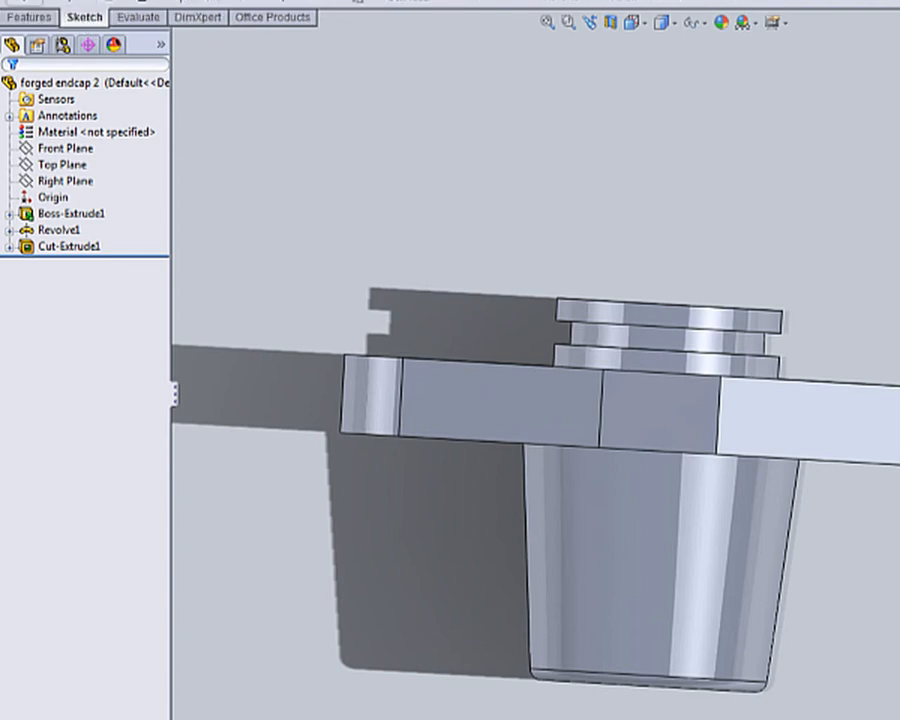
left_click(18, 2)
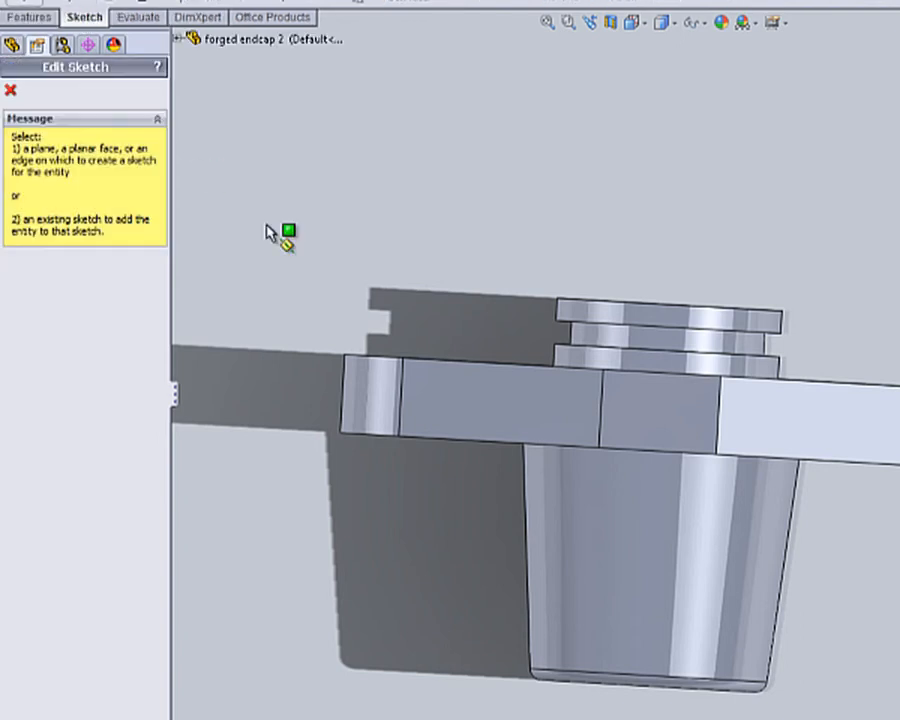
left_click(648, 424)
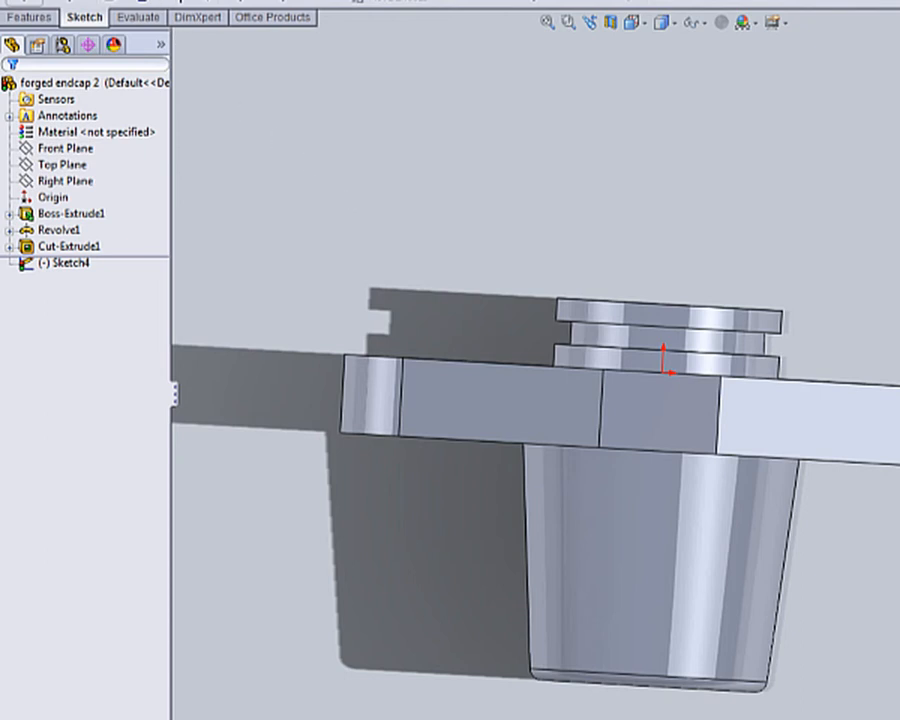
left_click(142, 2)
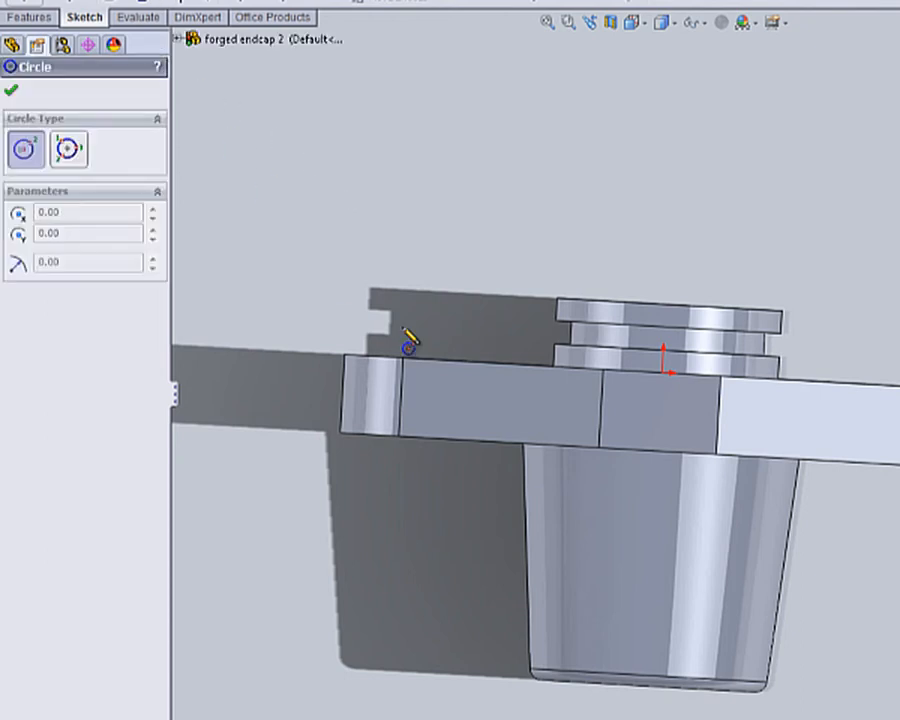
left_click(657, 451)
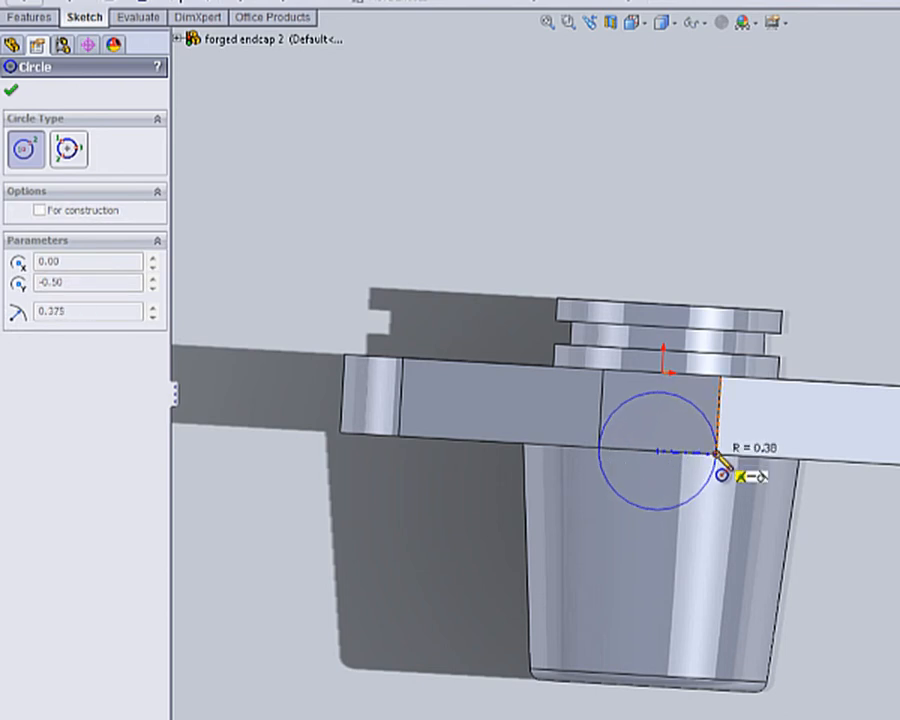
left_click(721, 466)
key("Escape")
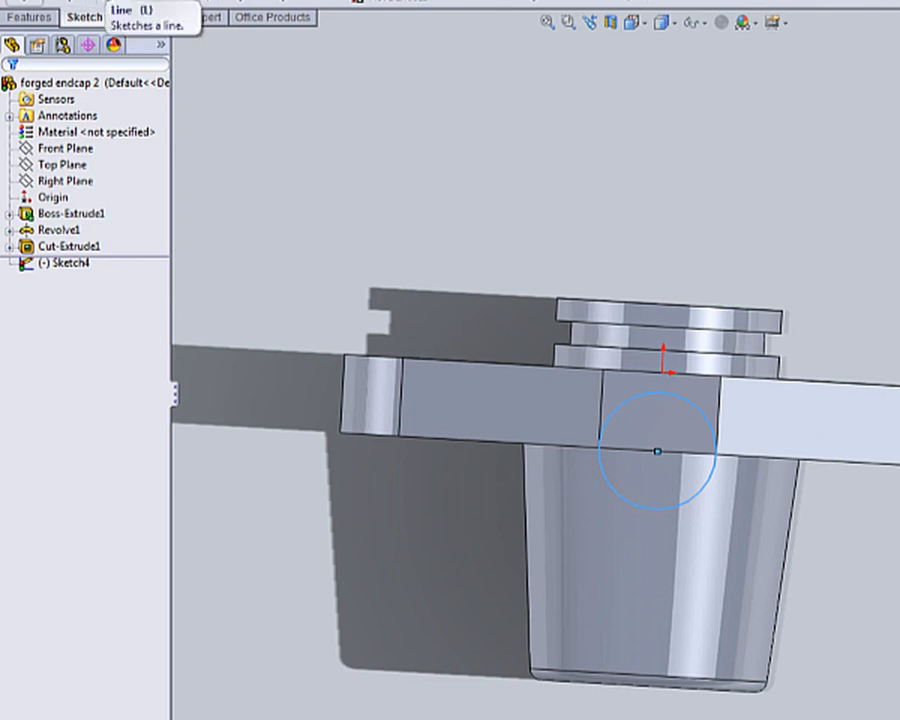
- Draw a line across the circle along the face's lower edge and trim away the circle's upper half
left_click(100, 1)
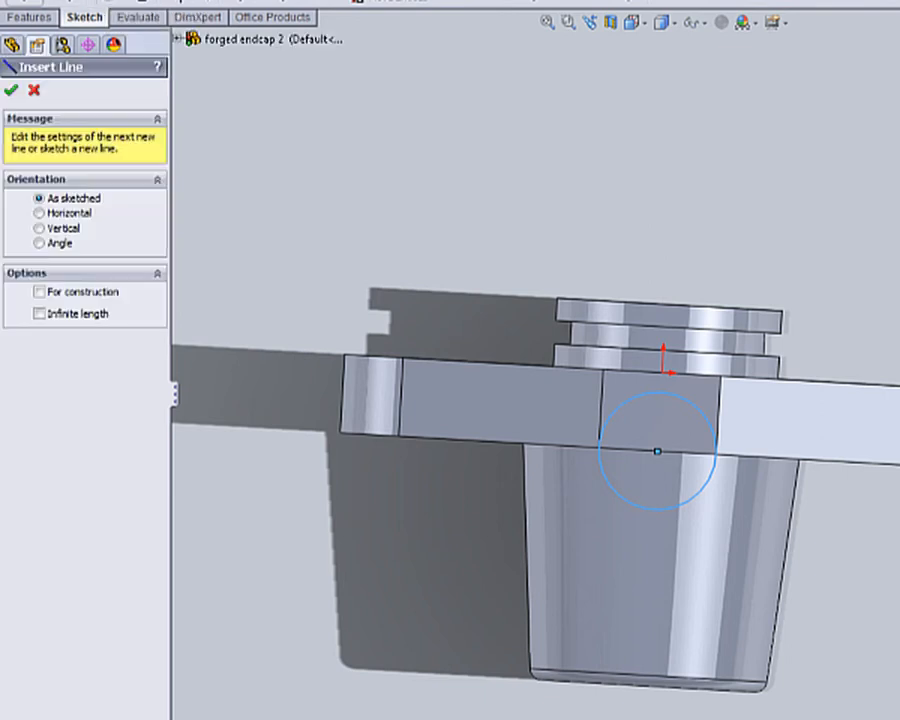
left_click(599, 450)
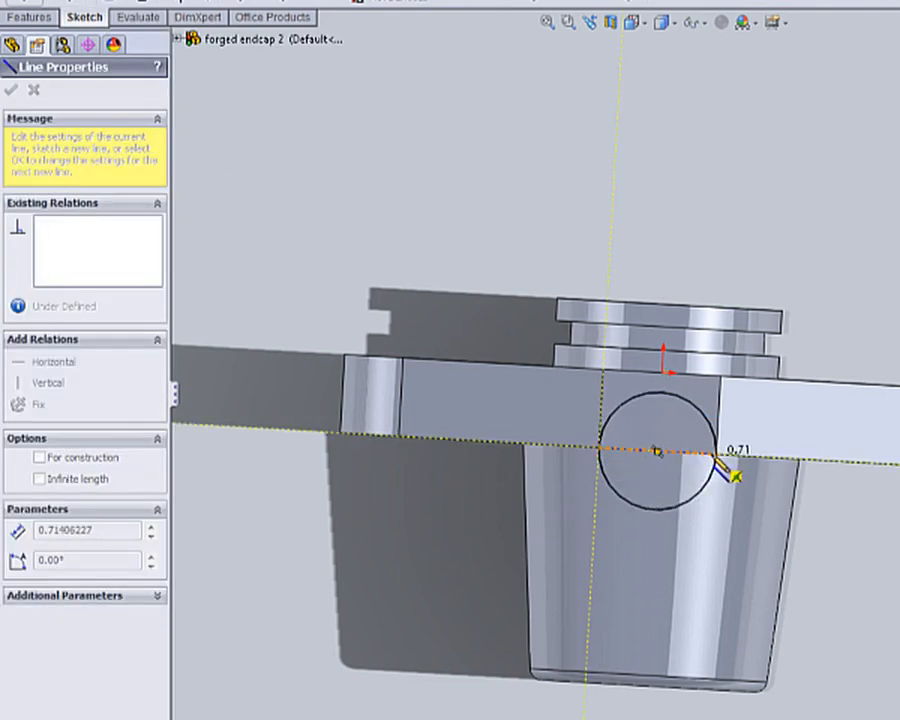
double_click(716, 453)
key("Escape")
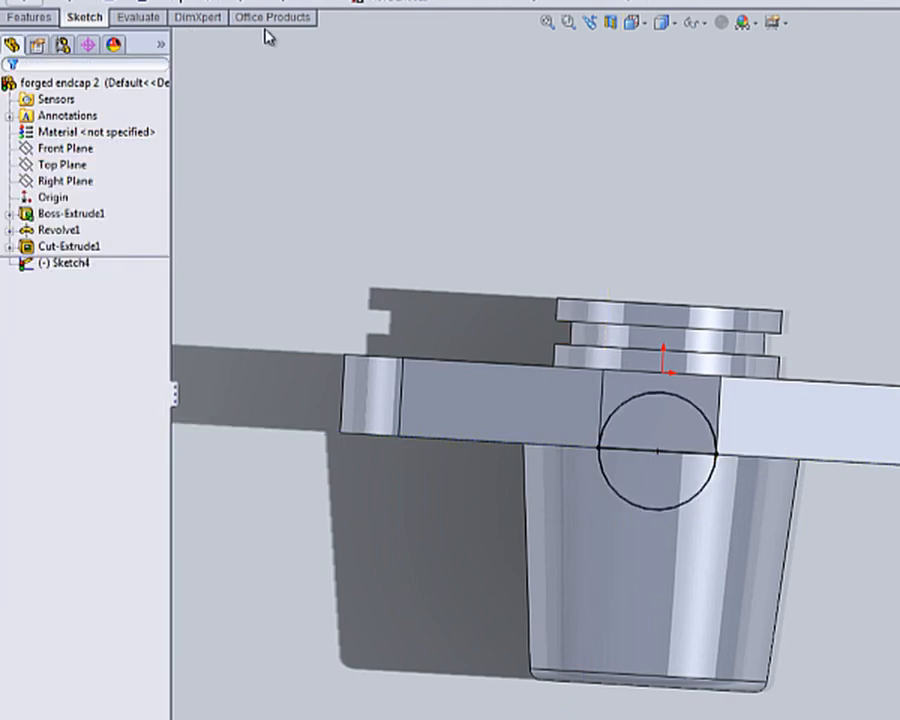
left_click(170, 2)
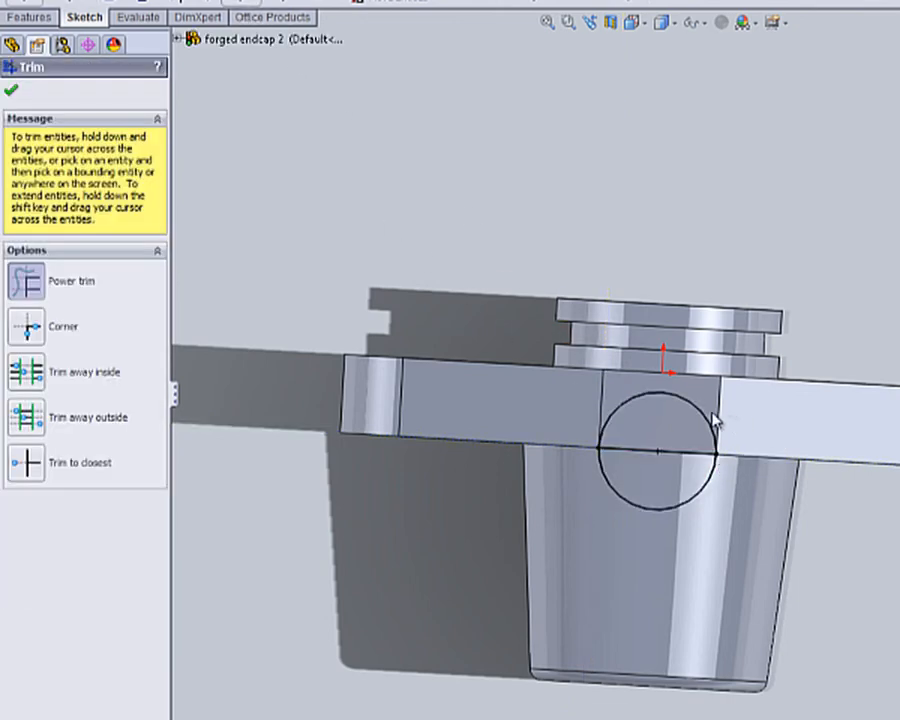
left_click_drag(713, 418, 670, 432)
key("Escape")
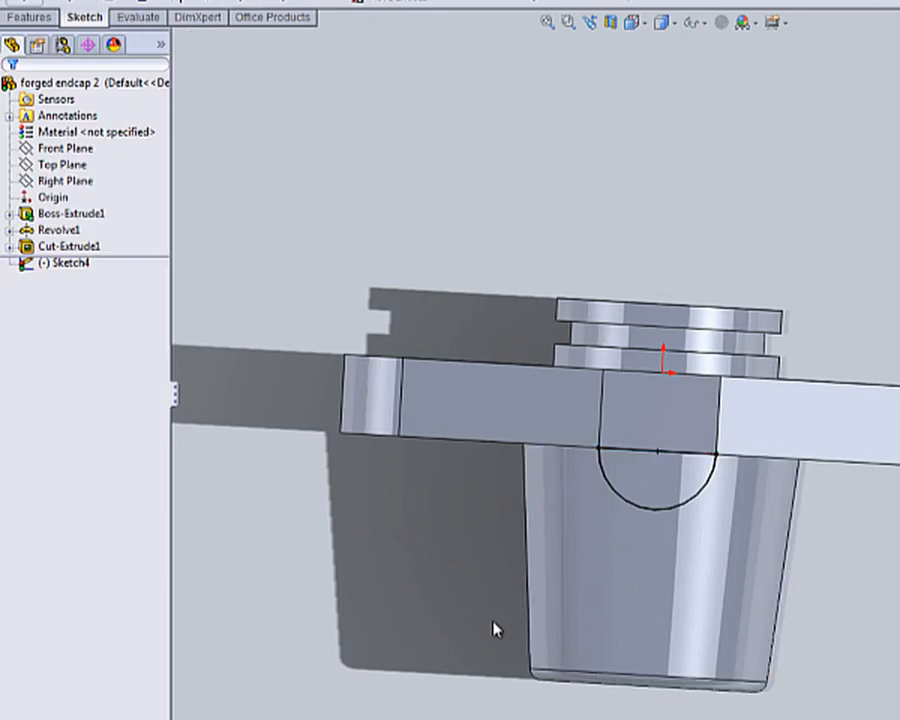
- Extrude the half-circle as a merged boss using Up To Surface, ending at the tapered outer face of the hub
mouse_move(405, 614)
middle_mouse_down()
mouse_move(434, 376)
mouse_move(484, 326)
mouse_move(519, 352)
mouse_move(462, 512)
mouse_move(466, 583)
mouse_move(476, 589)
mouse_move(450, 622)
mouse_move(490, 596)
middle_mouse_up()
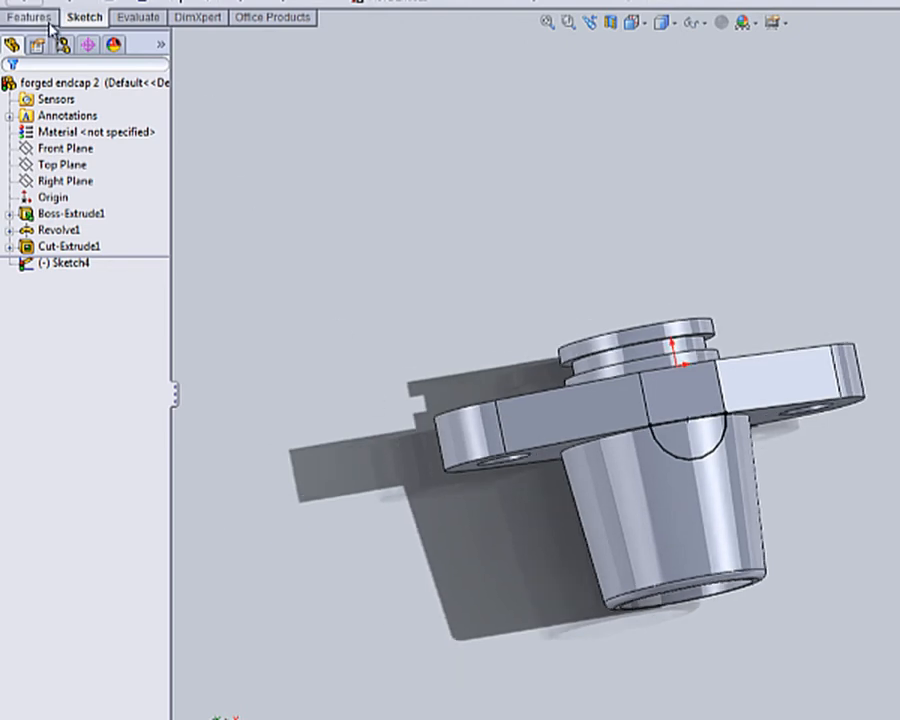
left_click(44, 16)
left_click(25, 2)
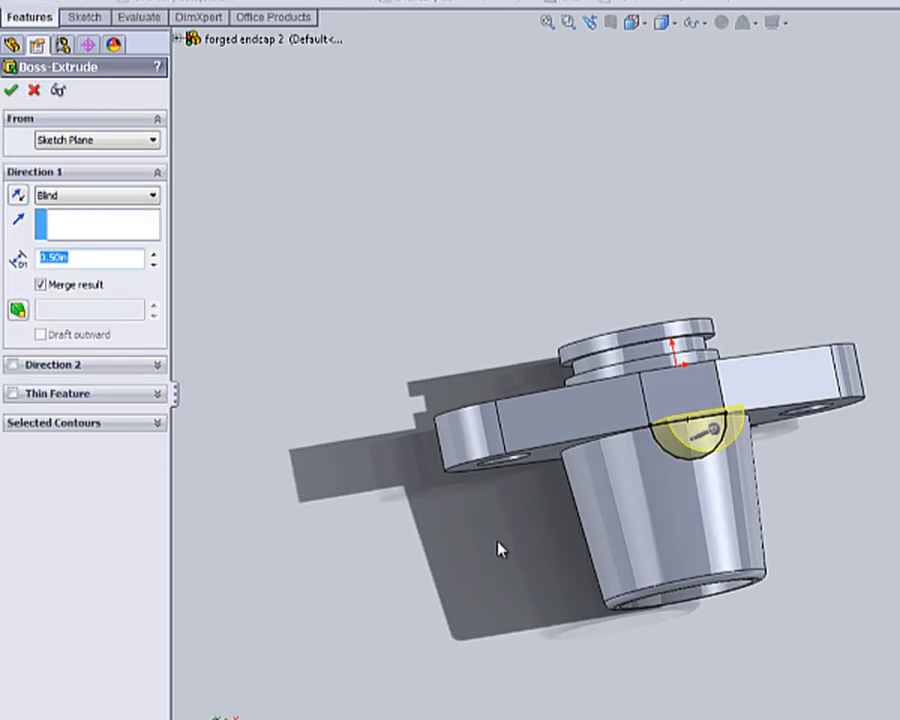
middle_click_drag(500, 548, 458, 313)
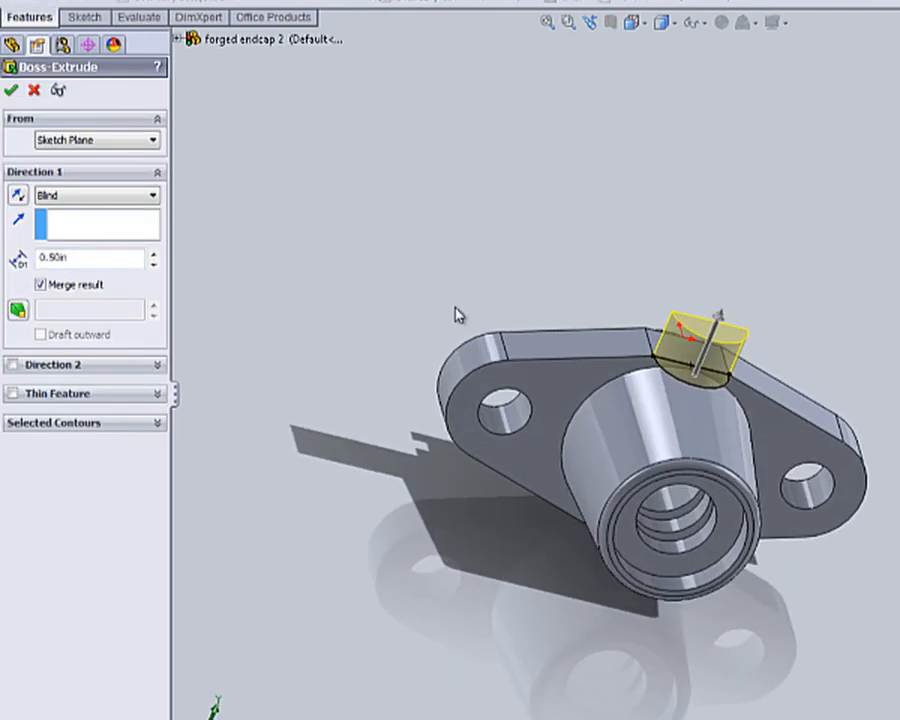
left_click(117, 196)
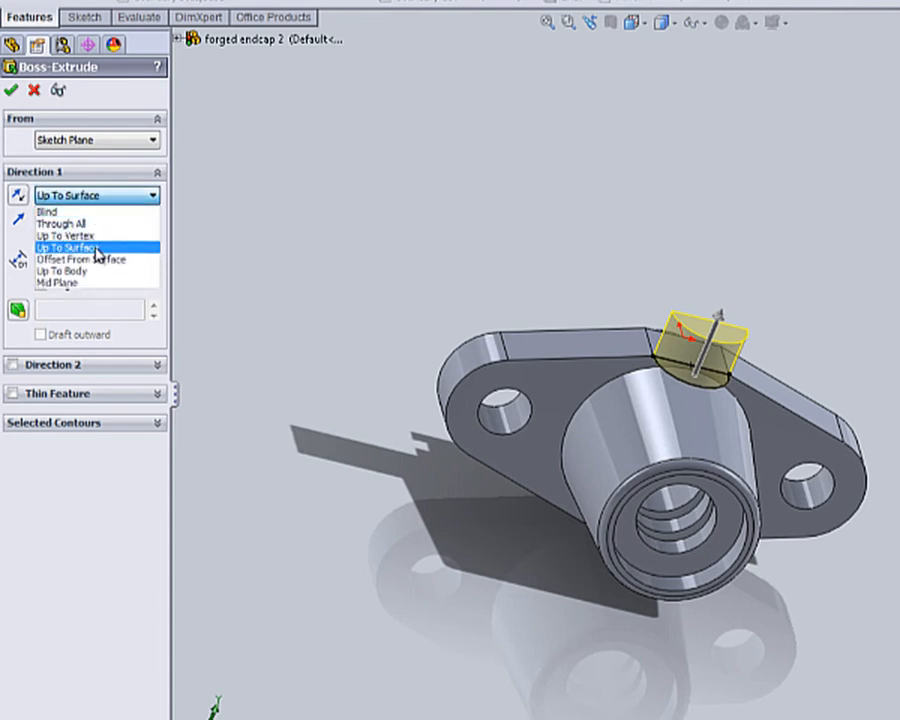
left_click(97, 254)
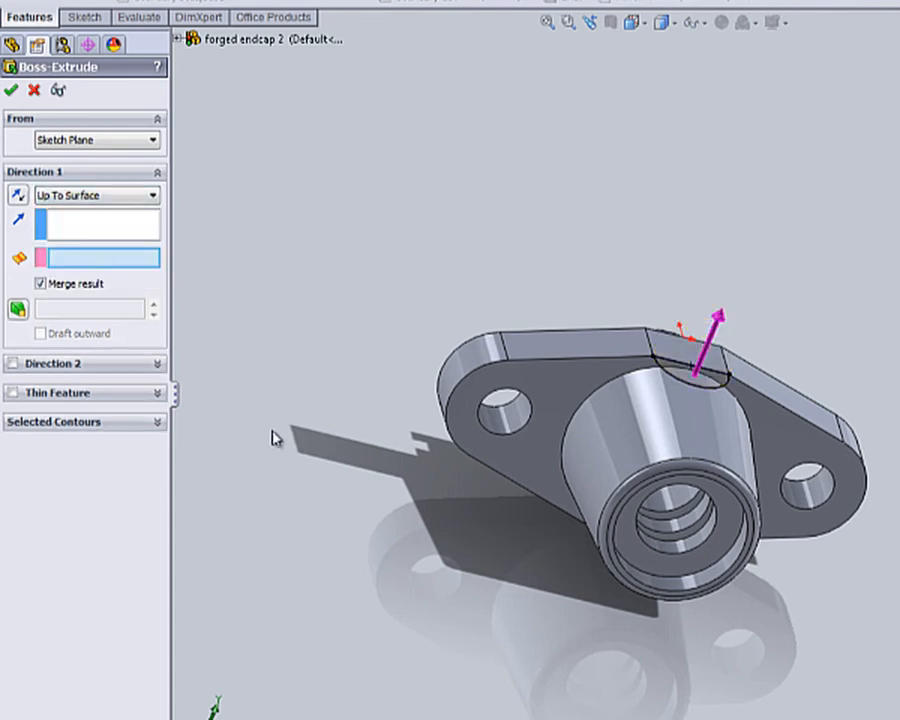
left_click(660, 420)
middle_click_drag(537, 561, 548, 657)
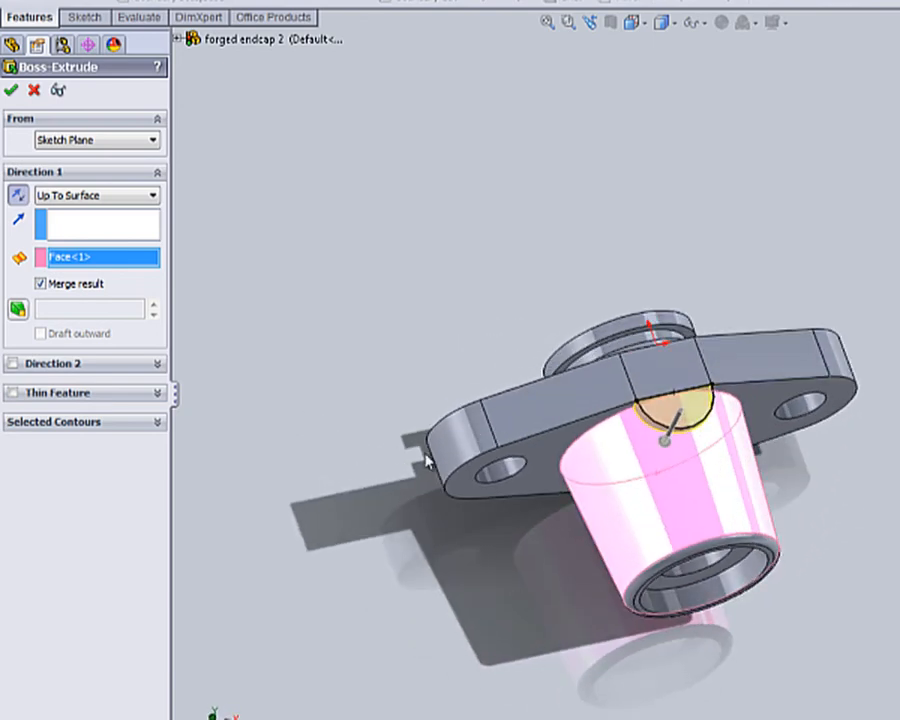
left_click(14, 95)
- Mirror the half-round boss (Boss-Extrude2) about the Top Plane onto the opposite side of the hub
scroll(371, 587, "down", 1)
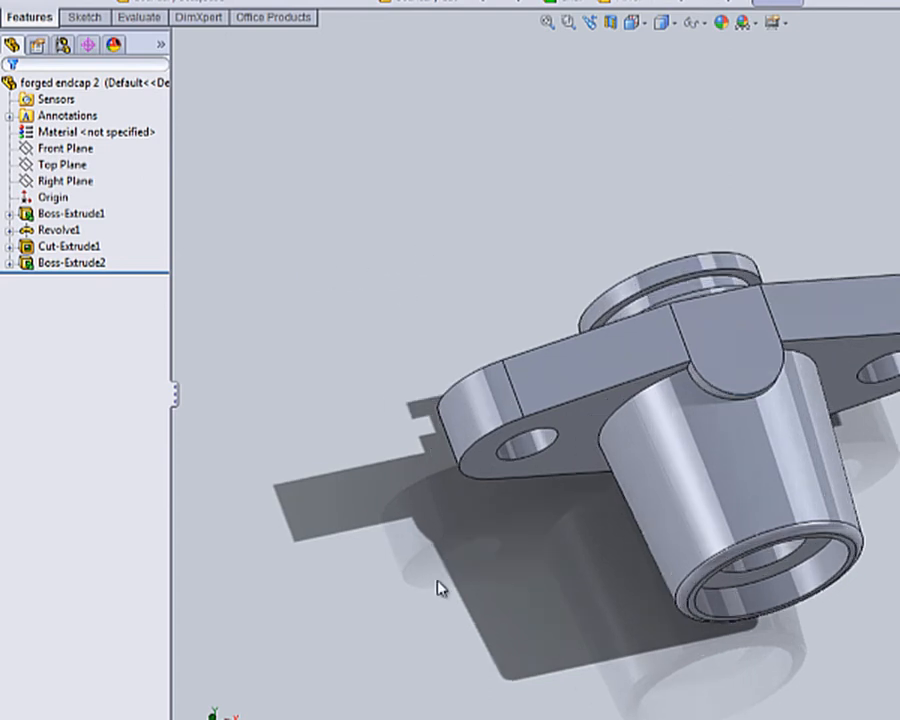
middle_click_drag(440, 587, 352, 412)
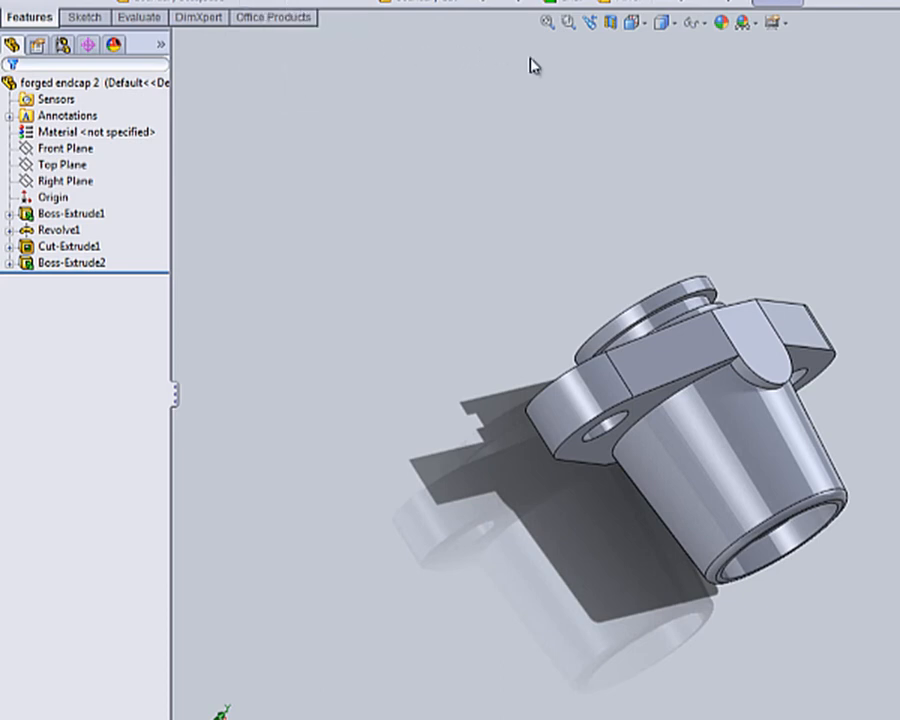
left_click(622, 5)
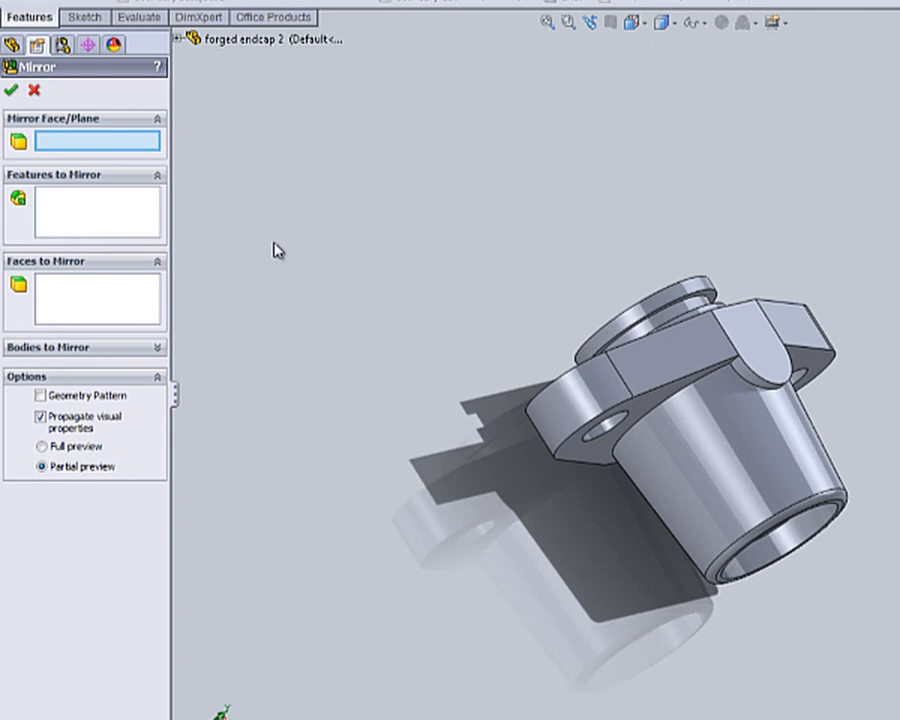
left_click(88, 221)
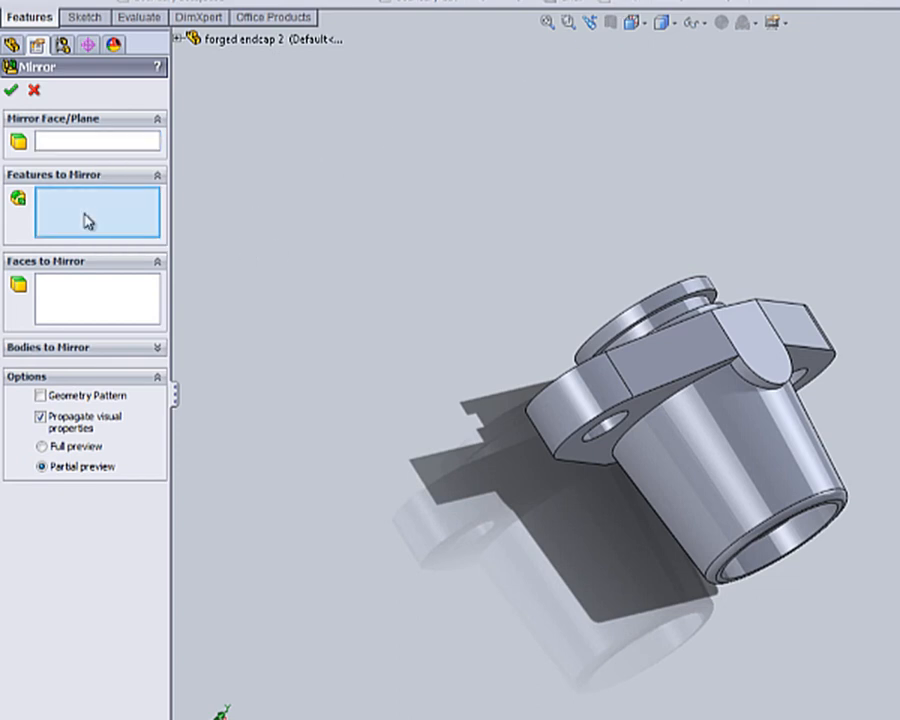
left_click(180, 39)
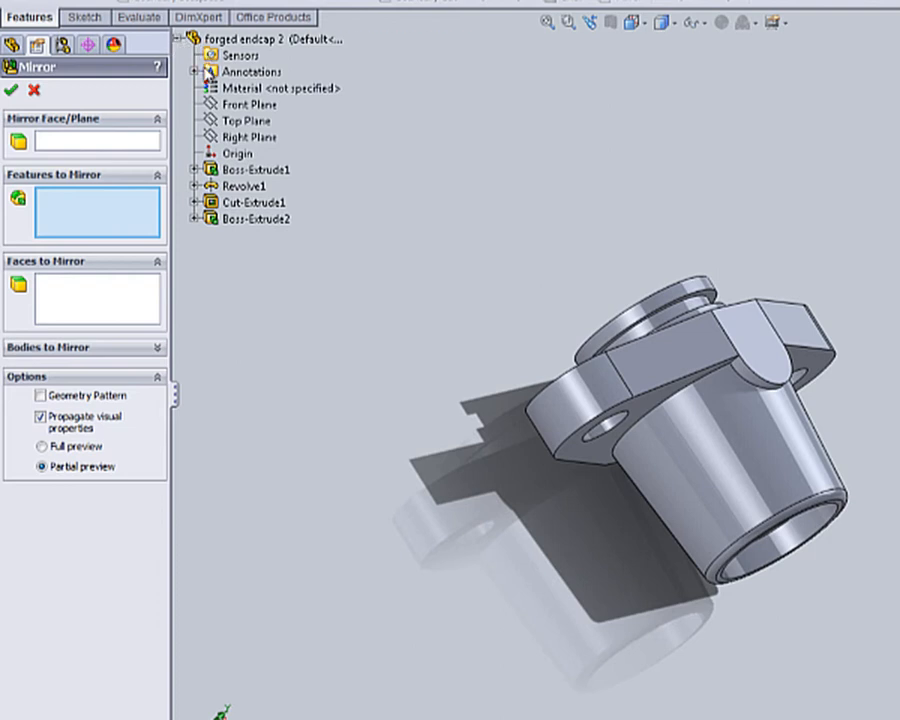
left_click(215, 220)
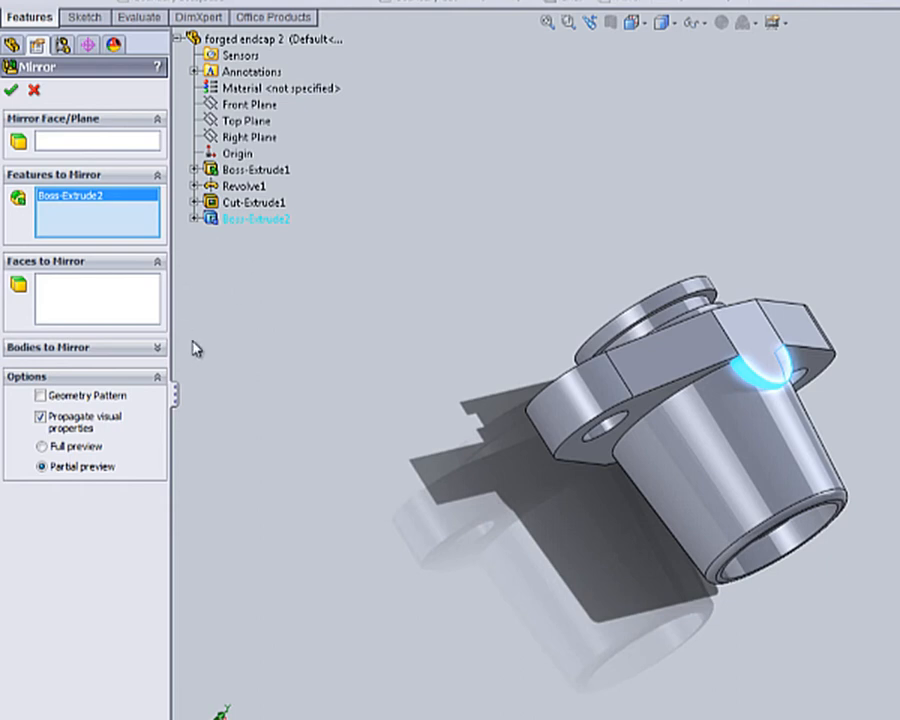
left_click(86, 146)
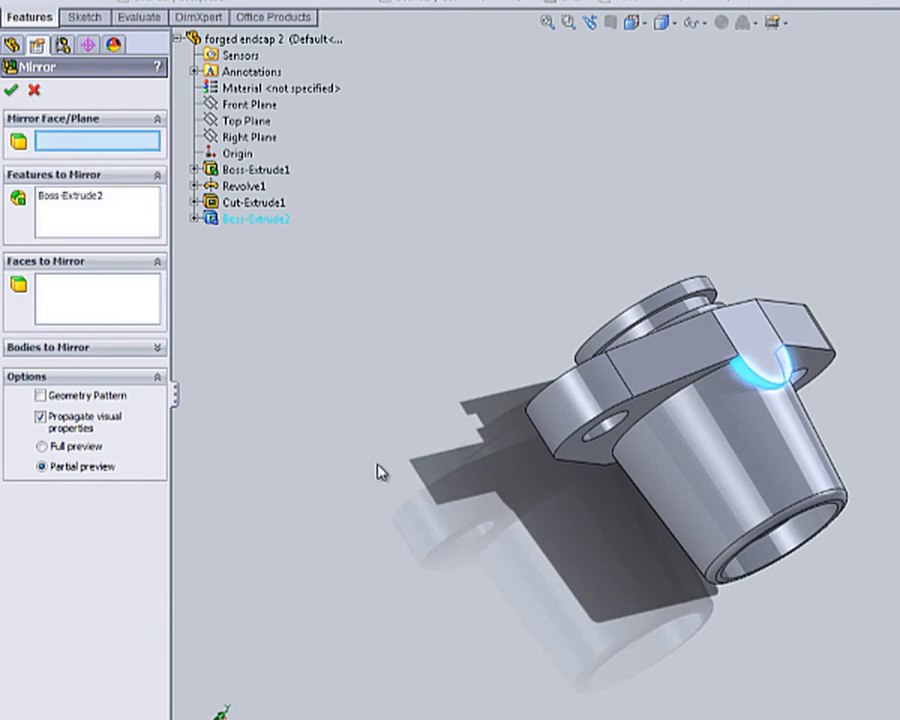
middle_click_drag(444, 507, 454, 382)
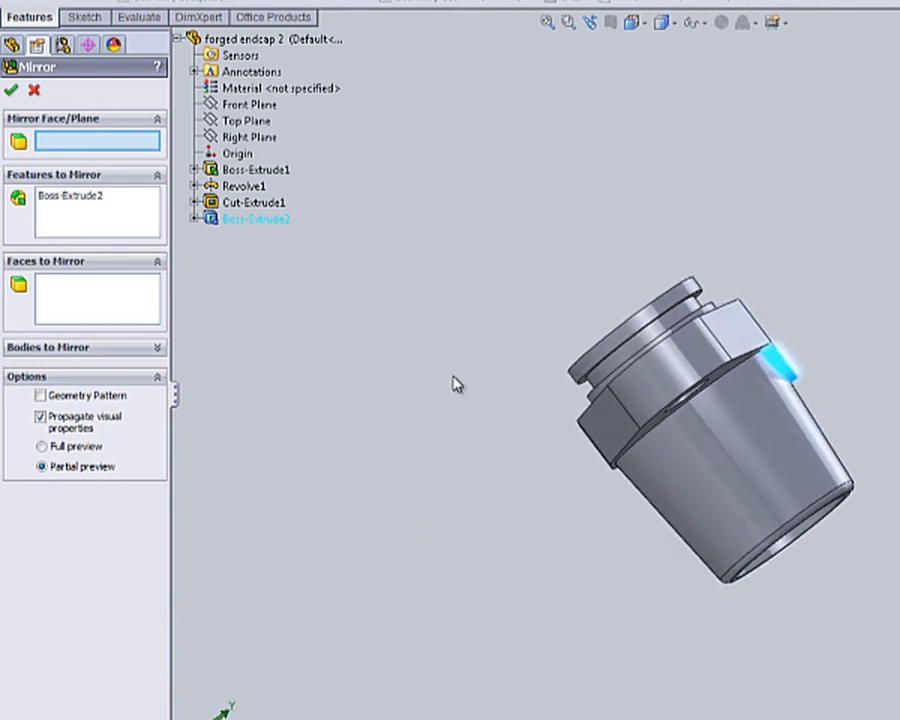
left_click(250, 124)
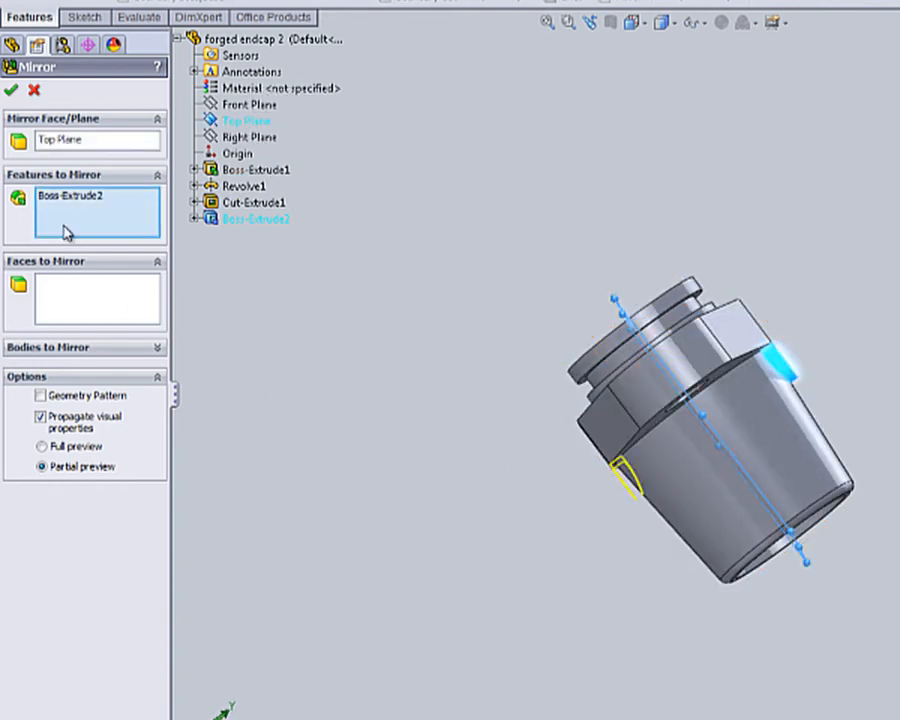
left_click(11, 89)
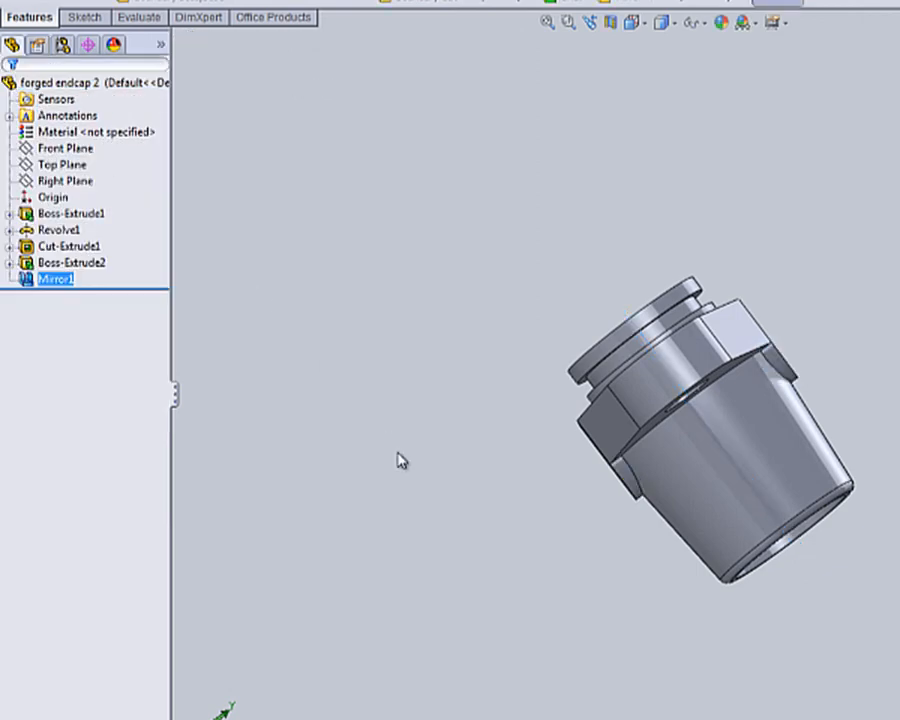
middle_click_drag(515, 557, 392, 619)
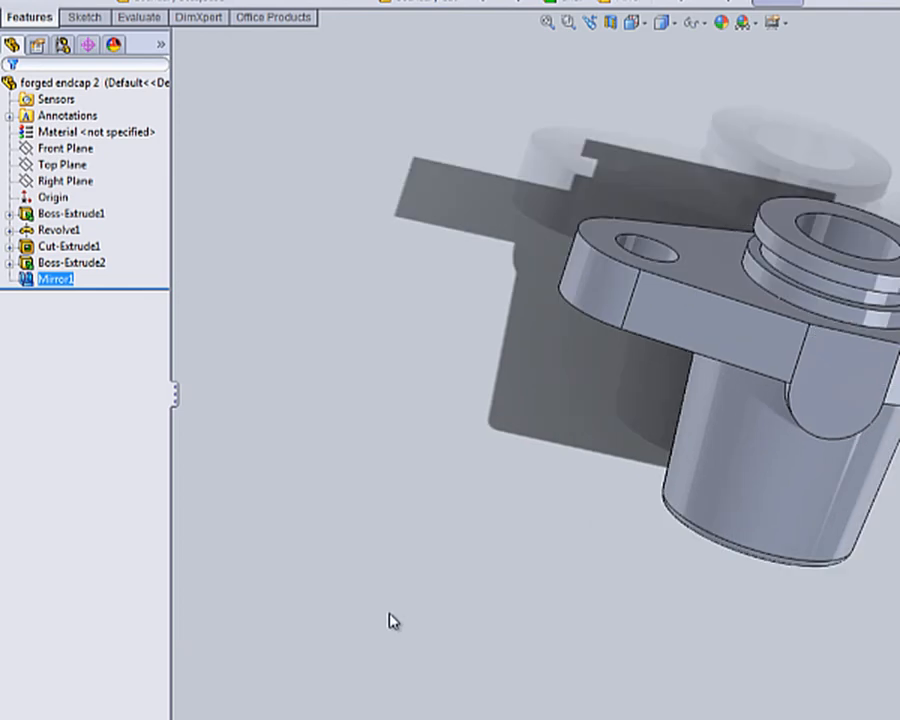
- Set up an ANSI Inch Bottoming Tapped Hole of size 1/2-13 with the Up To Next end condition in the Hole Wizard
middle_click_drag(617, 563, 773, 508)
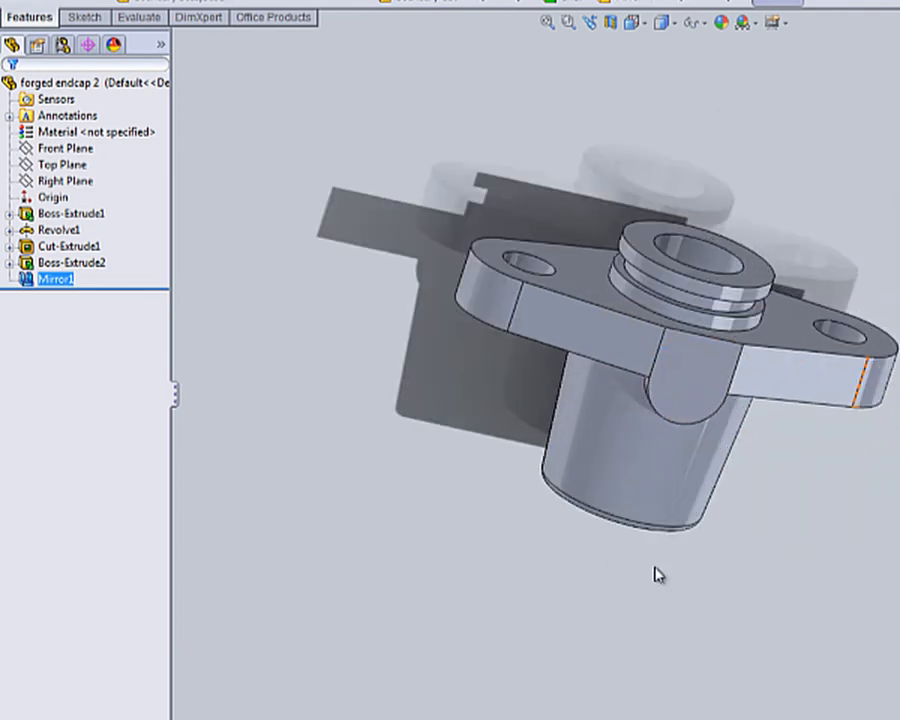
middle_click_drag(655, 575, 629, 512)
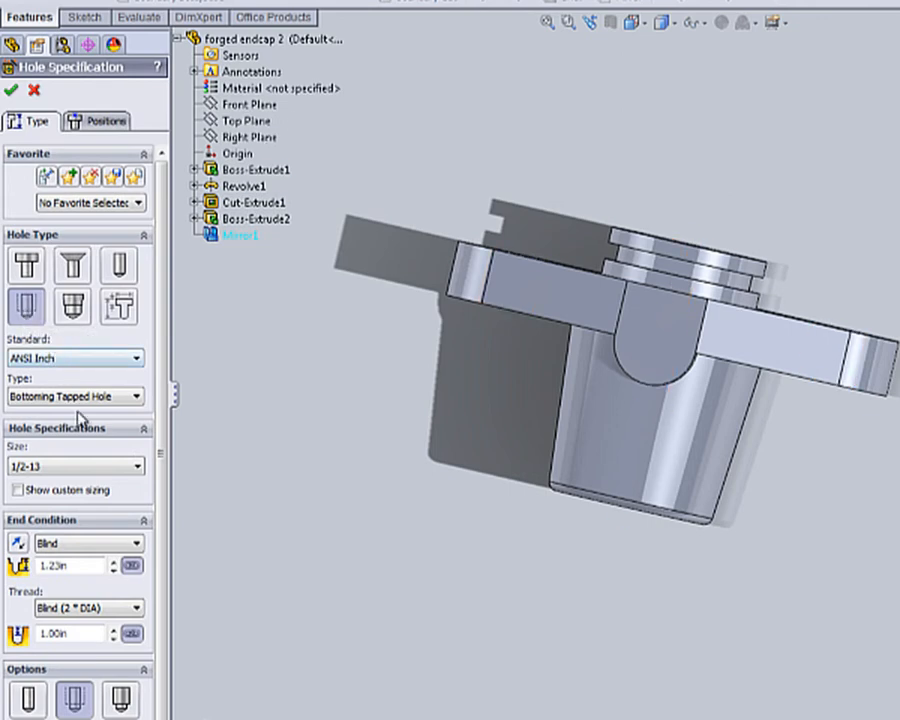
left_click(92, 472)
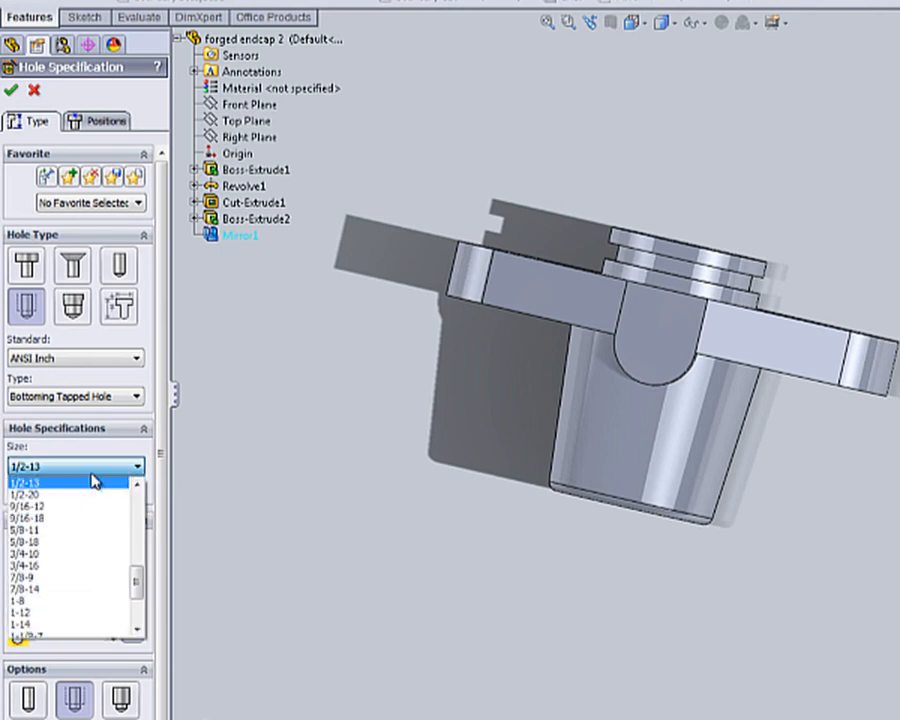
left_click(92, 482)
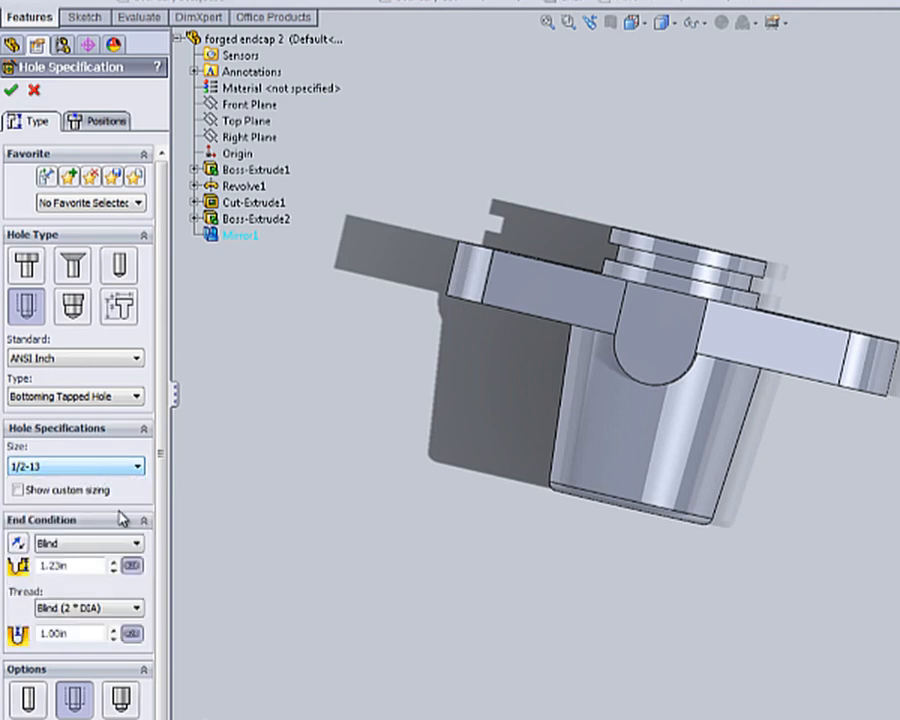
left_click(88, 552)
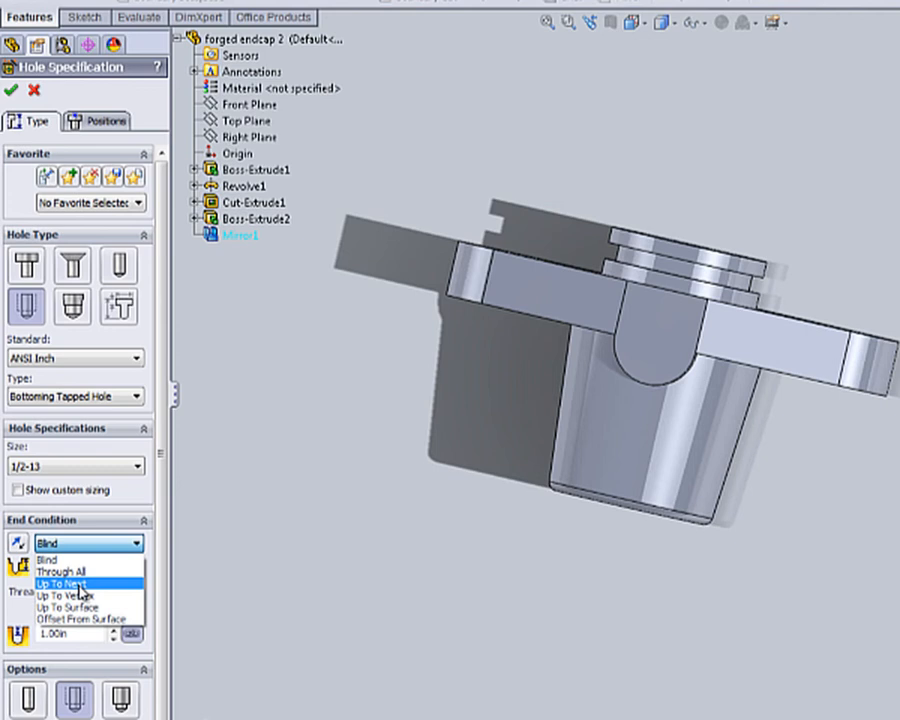
left_click(80, 585)
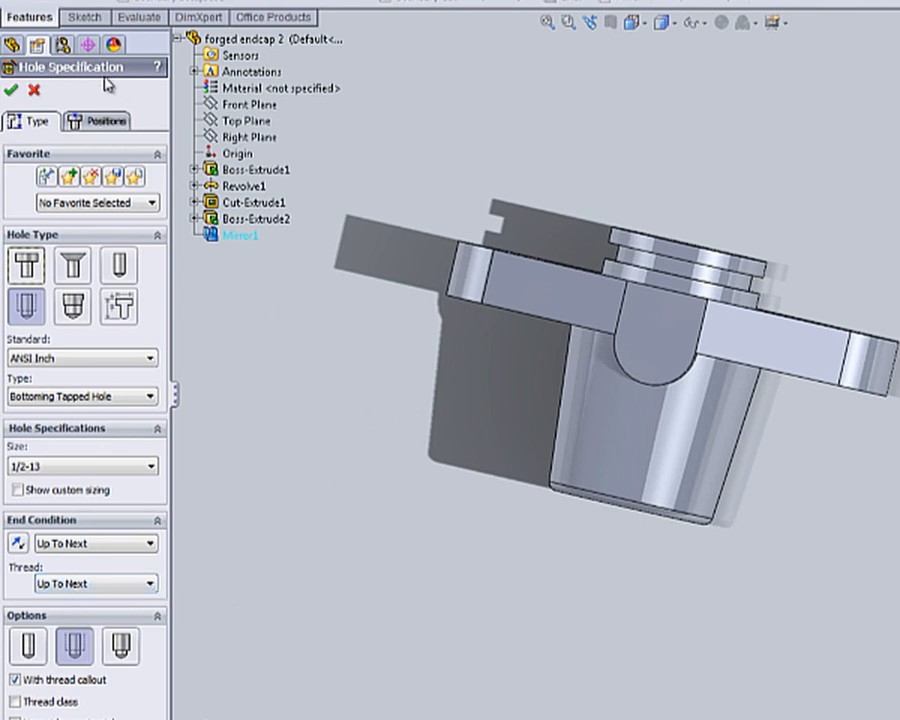
- Place the tapped hole on the flat face of the half-round boss, centred on its rounded edge's arc centre
left_click(100, 124)
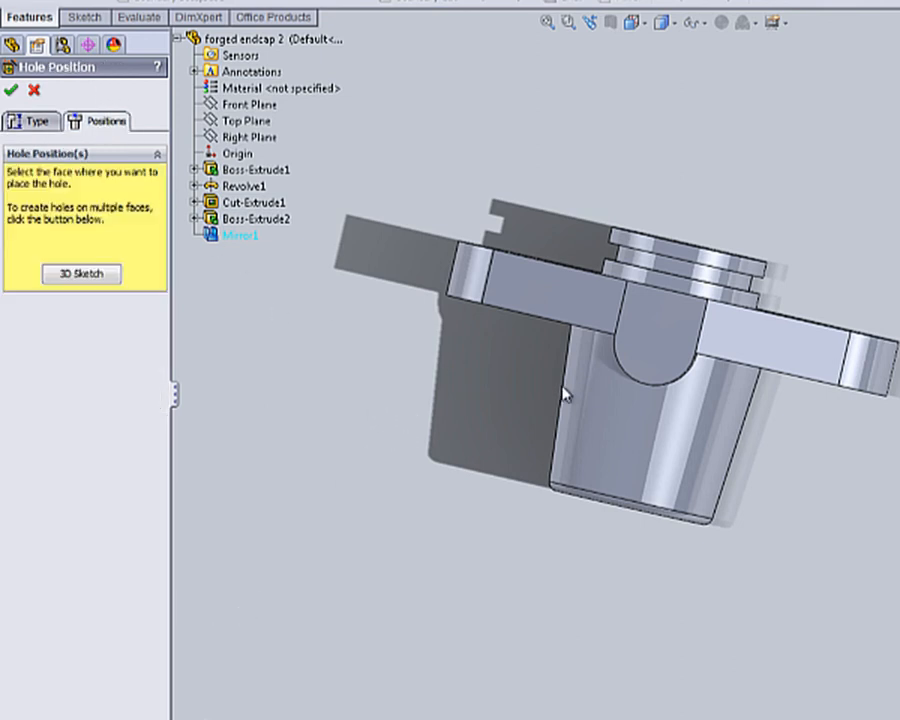
left_click(655, 352)
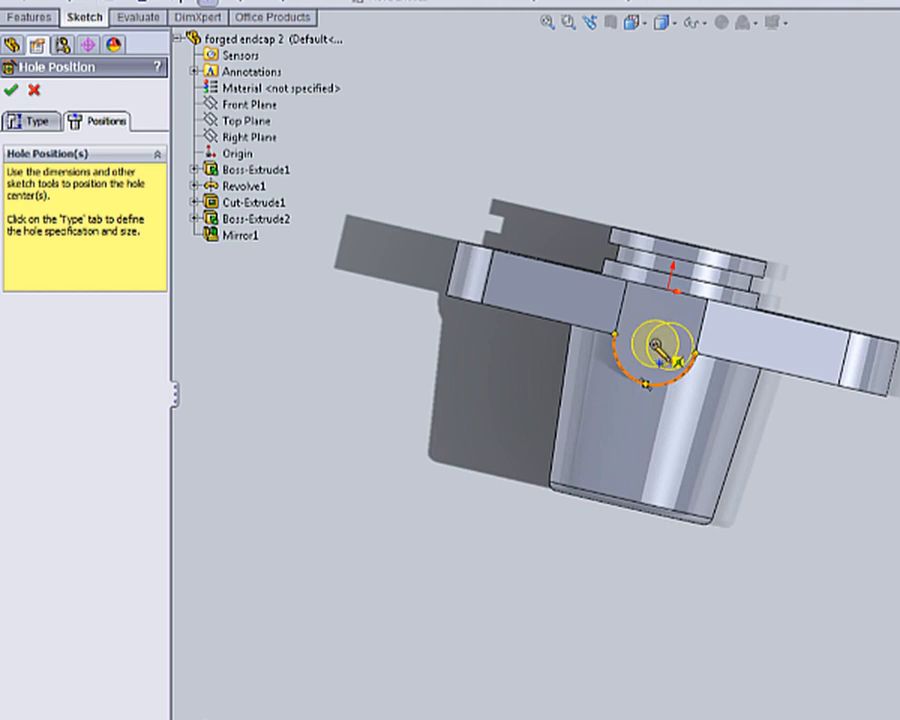
left_click(656, 345)
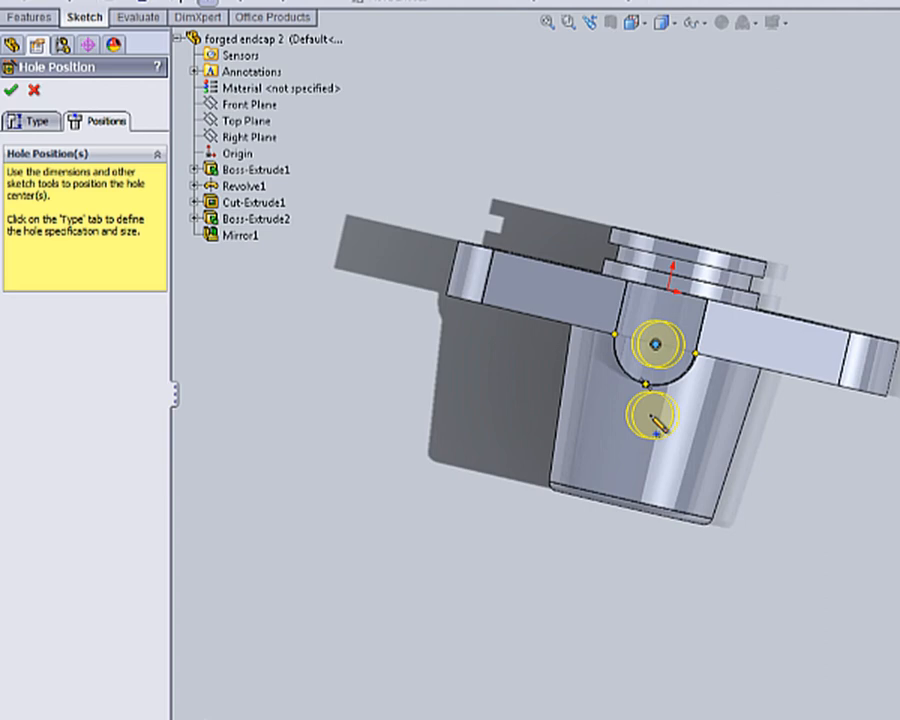
- Change the tapped hole's end condition to Up To Surface, ending at a cylindrical face inside the hub bore, and create the hole
middle_click_drag(585, 498, 850, 250)
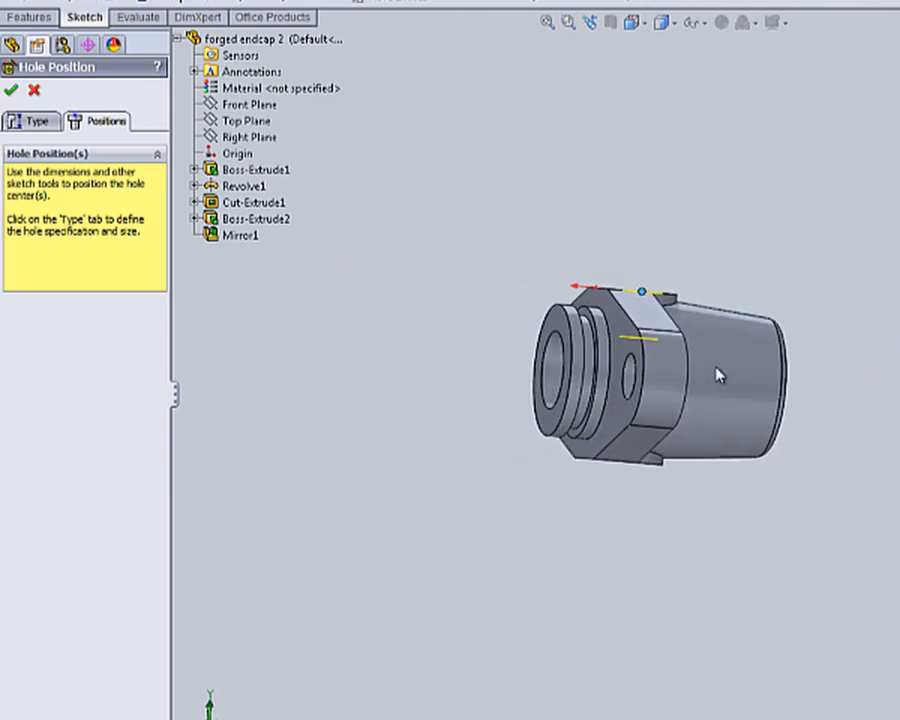
middle_click_drag(668, 460, 629, 467)
scroll(629, 467, "up", 1)
left_click(24, 123)
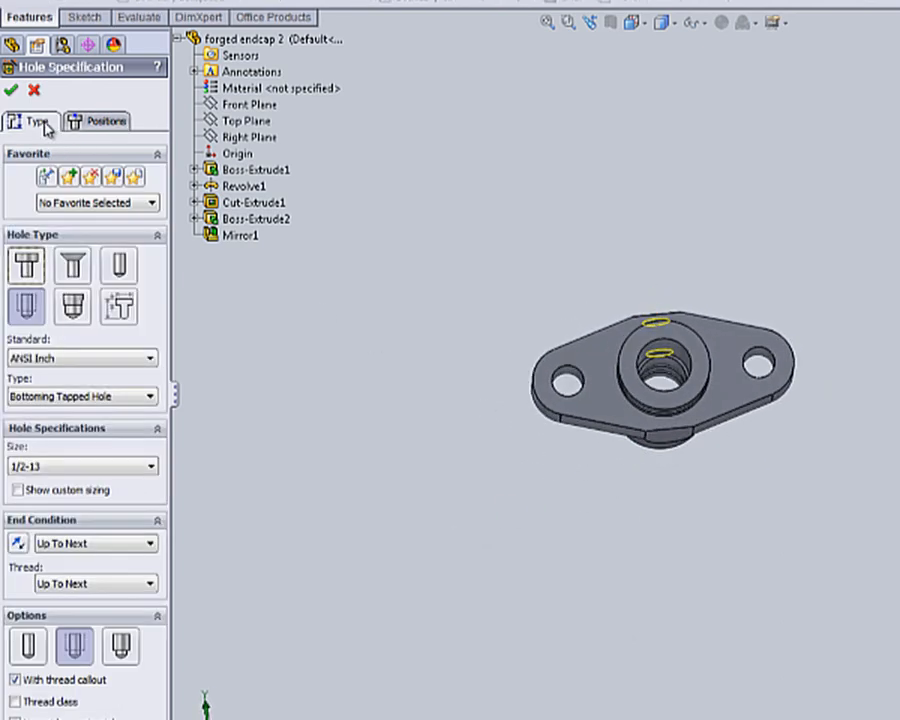
left_click(118, 548)
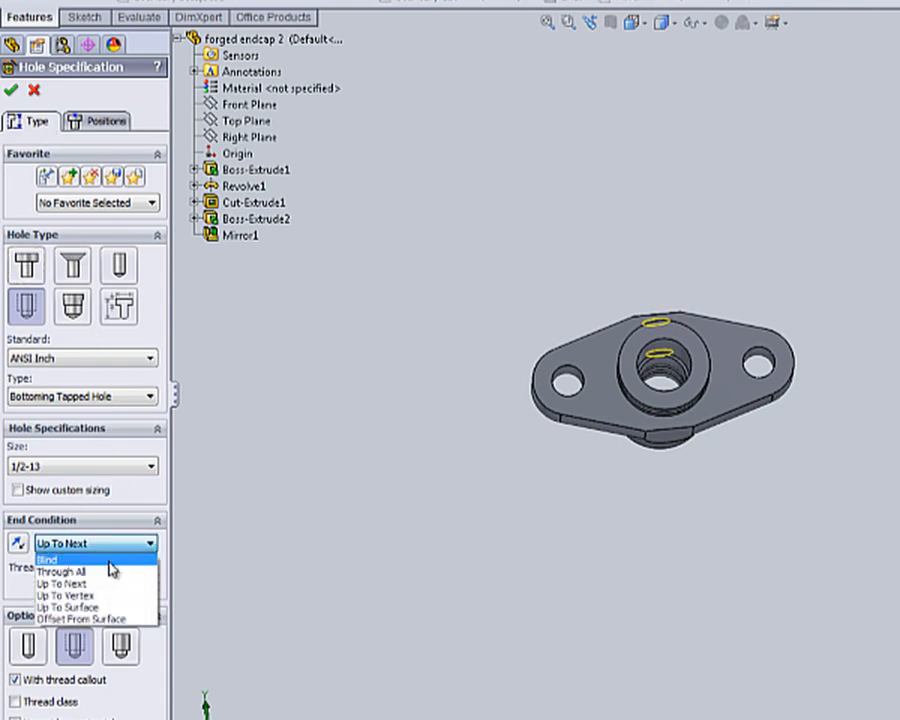
left_click(93, 607)
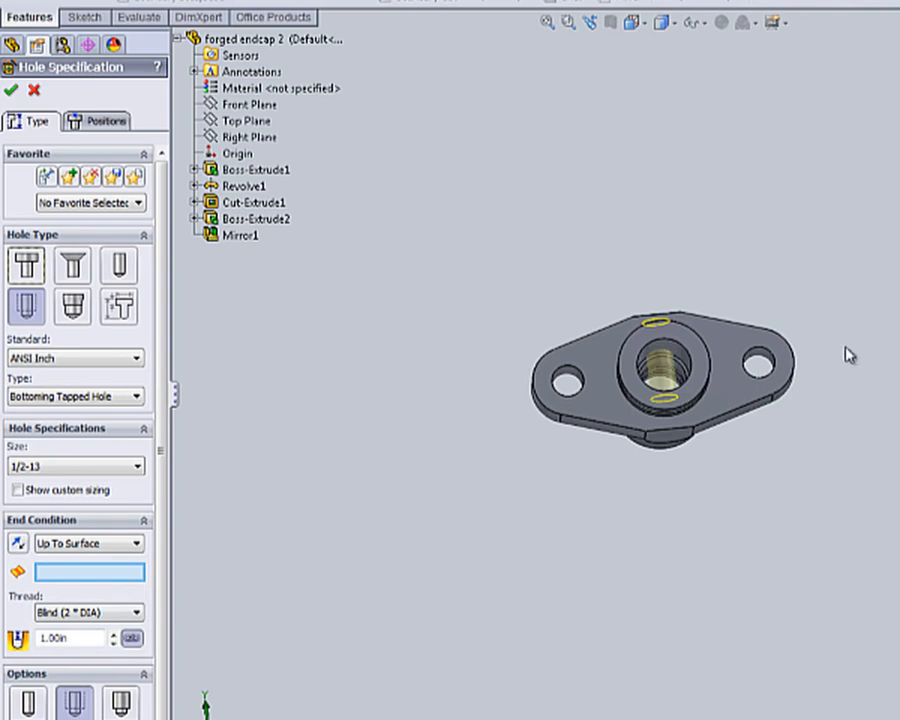
scroll(730, 350, "down", 5)
scroll(515, 488, "down", 4)
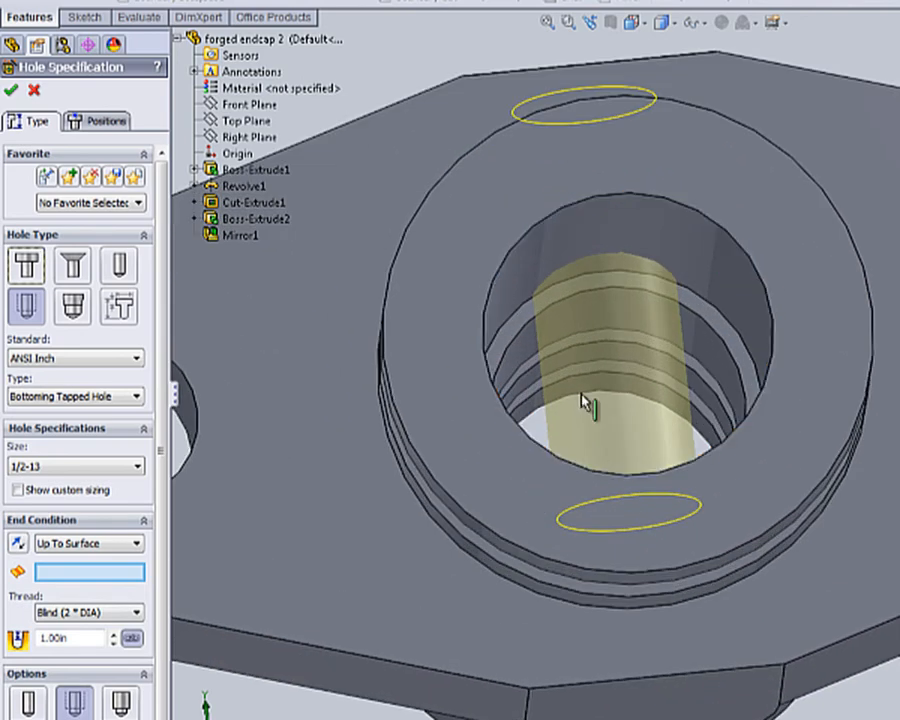
left_click(605, 310)
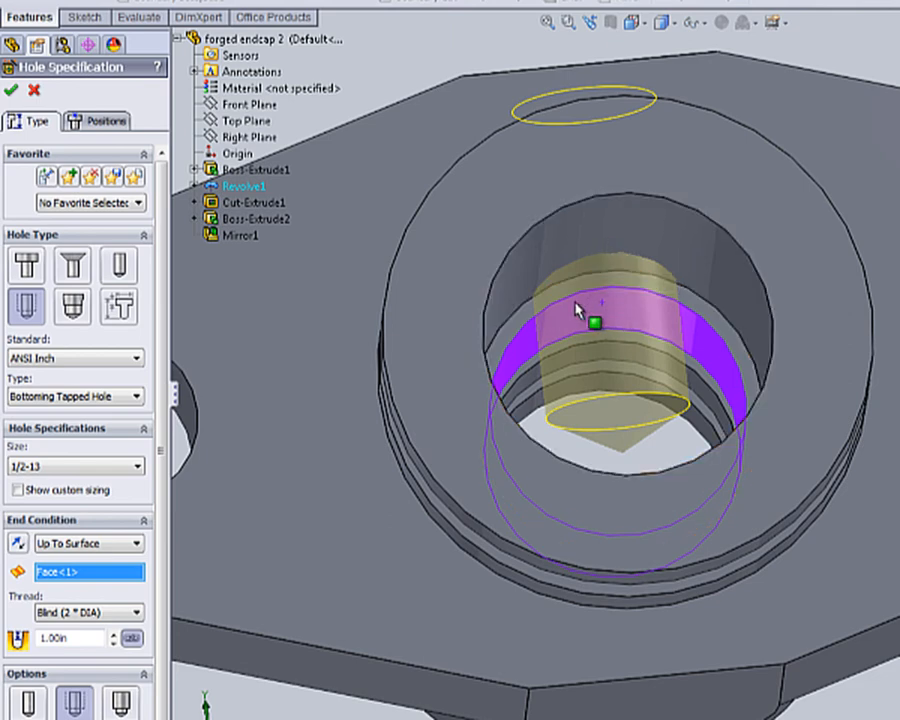
scroll(737, 597, "up", 5)
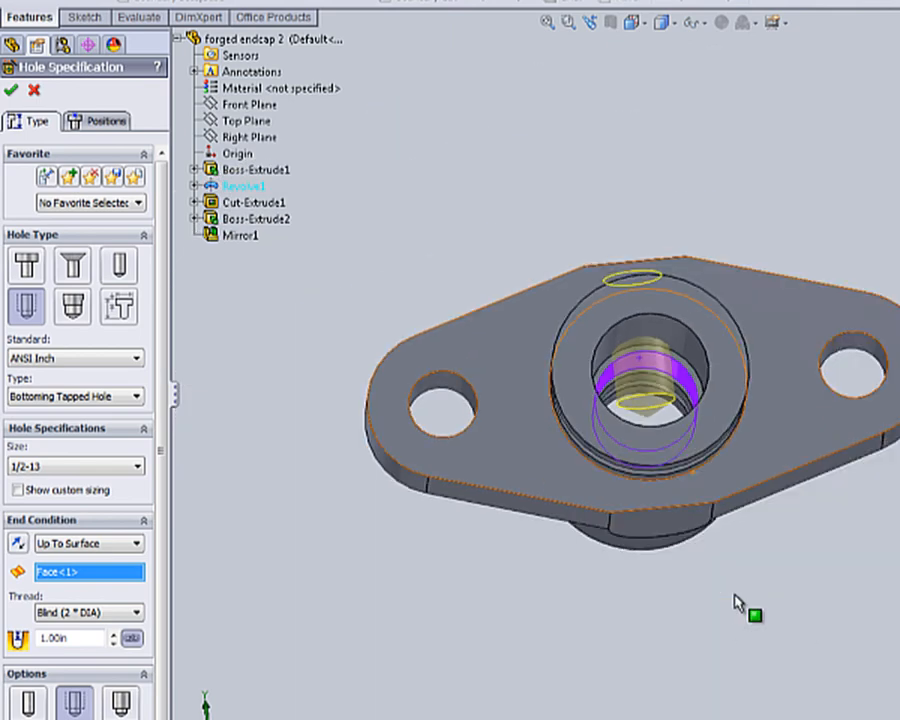
middle_click_drag(486, 579, 498, 680)
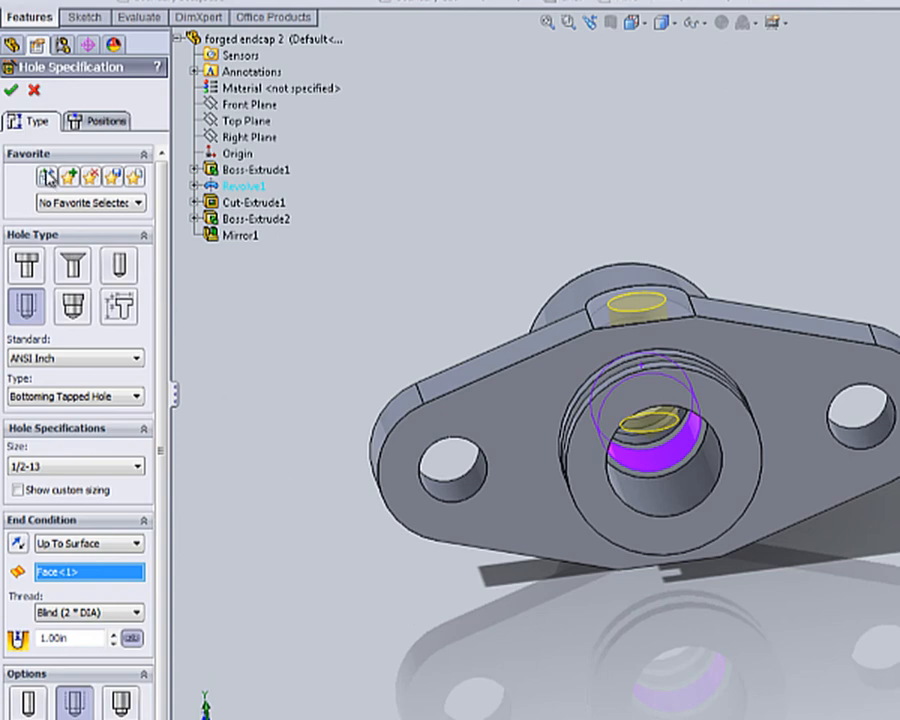
key("Return")
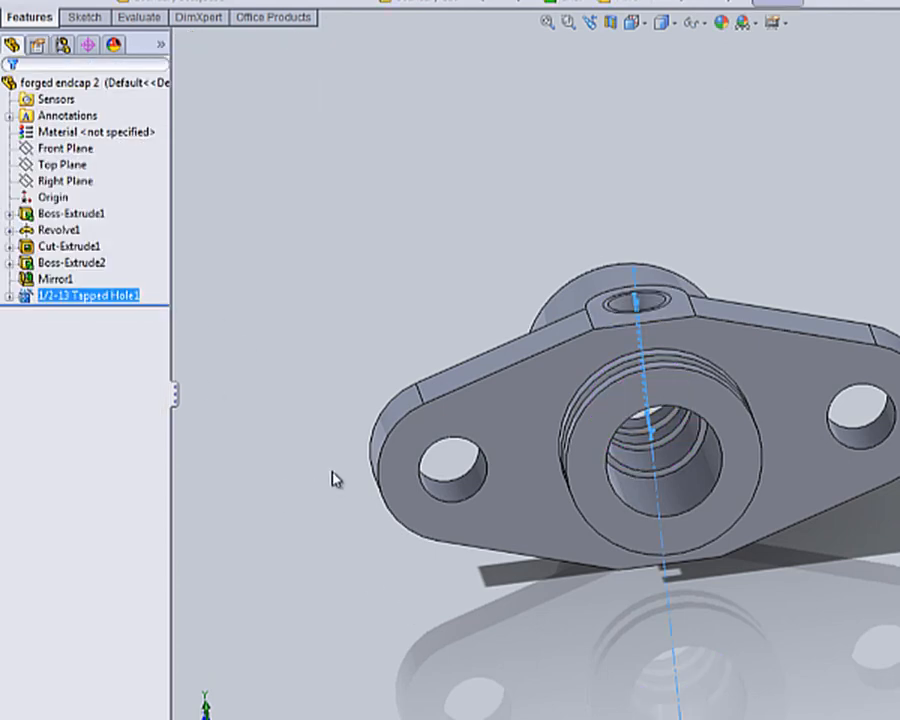
- Examine the tapped hole from outside and the hub's interior in a section view on the Top Plane, and discard the section
left_click(338, 566)
middle_click_drag(335, 560, 338, 250)
scroll(338, 250, "down", 2)
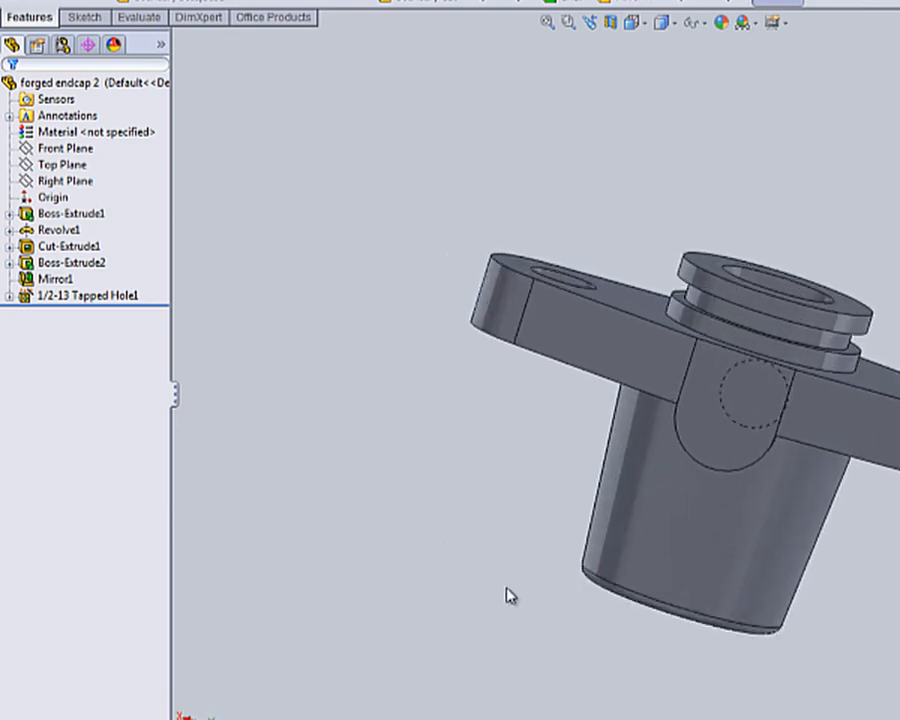
middle_click_drag(490, 575, 338, 520)
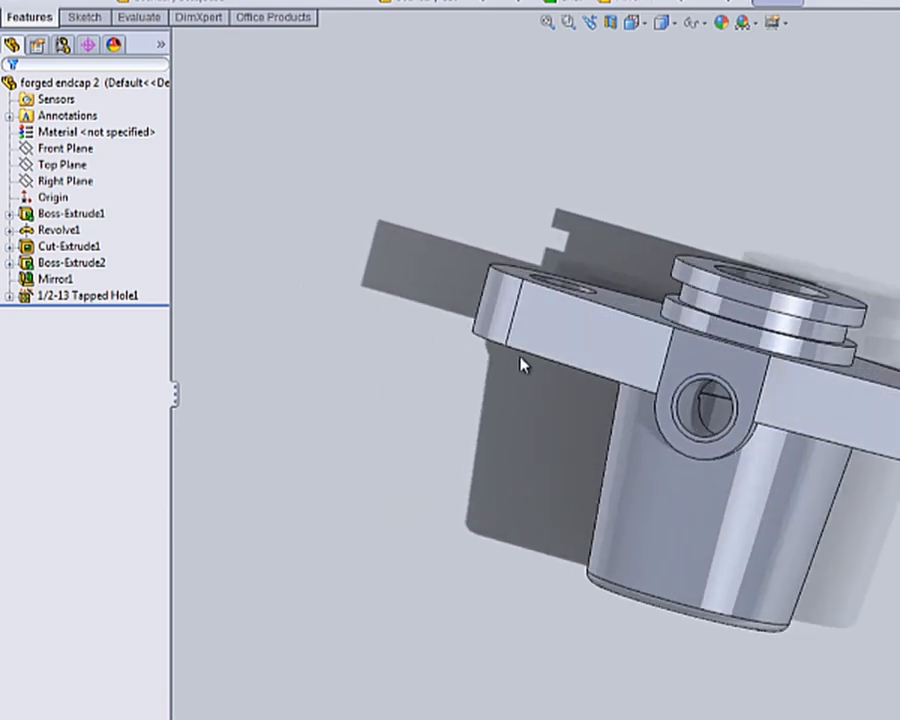
scroll(528, 679, "up", 2)
scroll(676, 540, "down", 2)
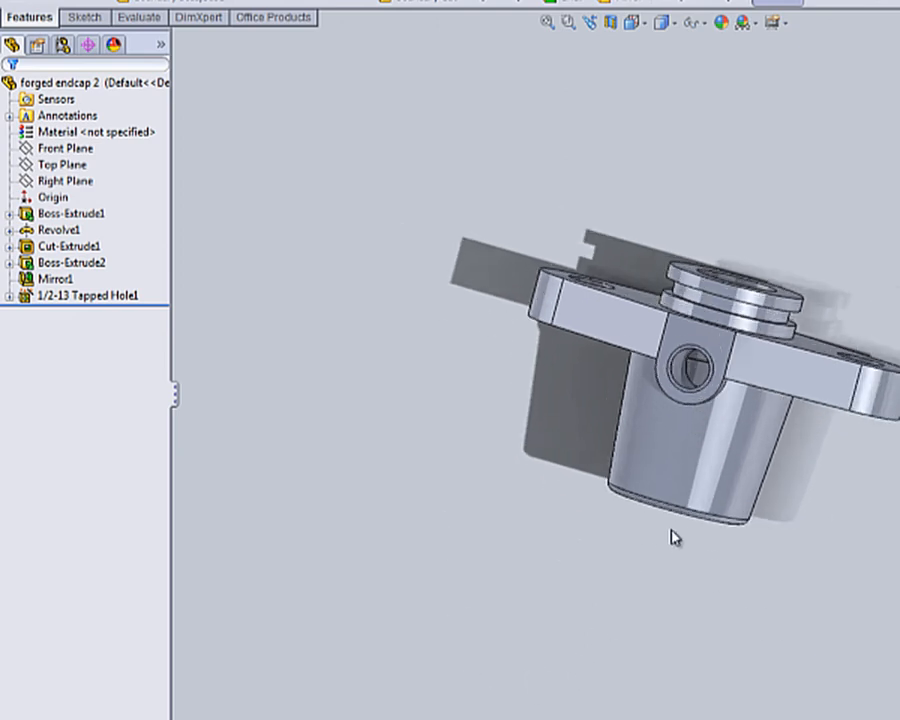
left_click(610, 23)
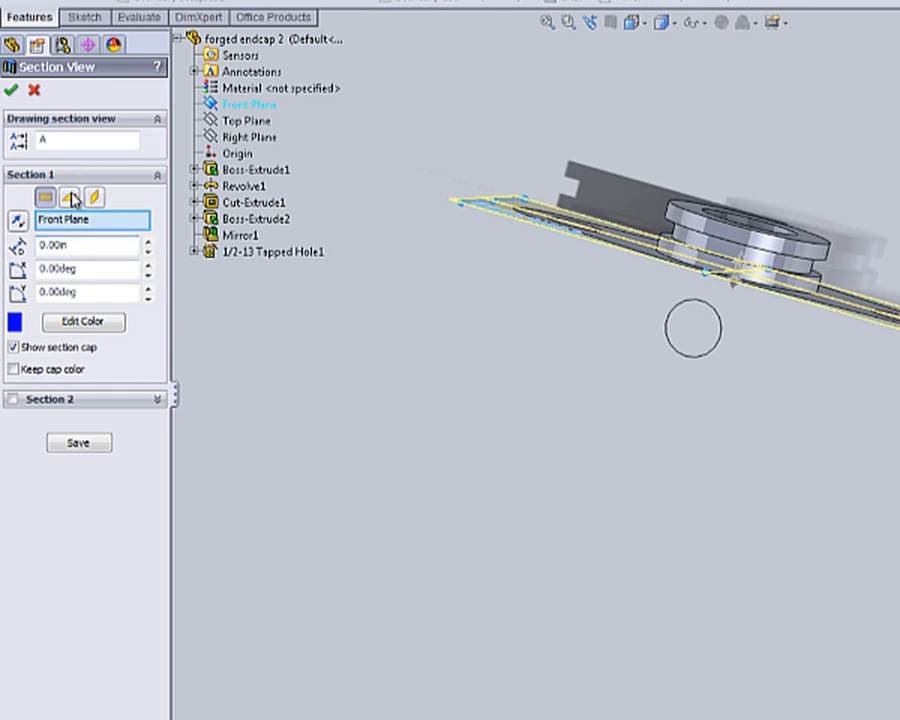
left_click(69, 197)
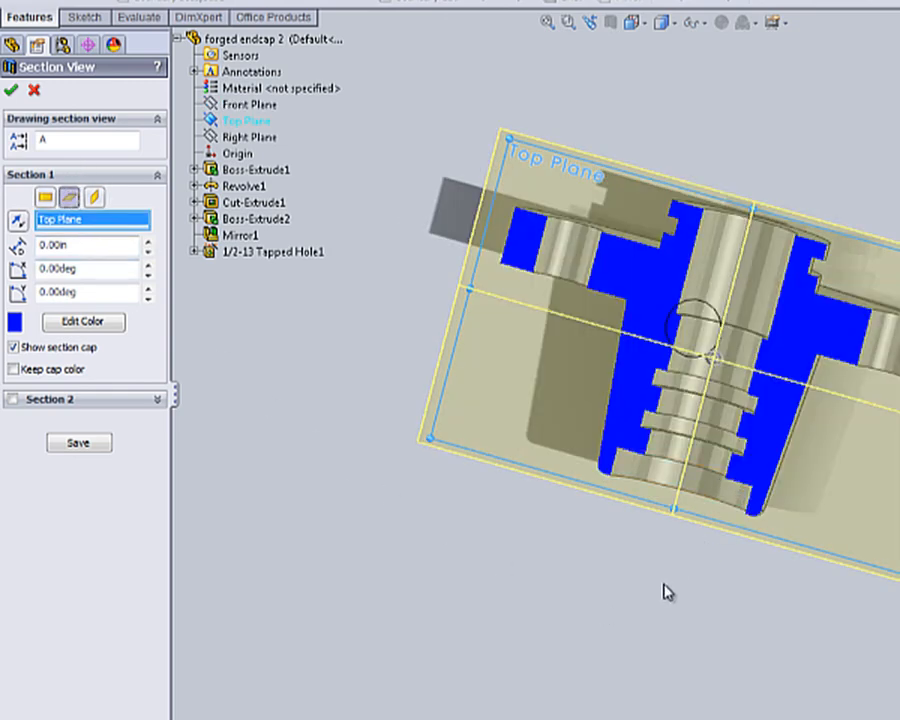
middle_click_drag(668, 592, 645, 612)
scroll(643, 609, "up", 1)
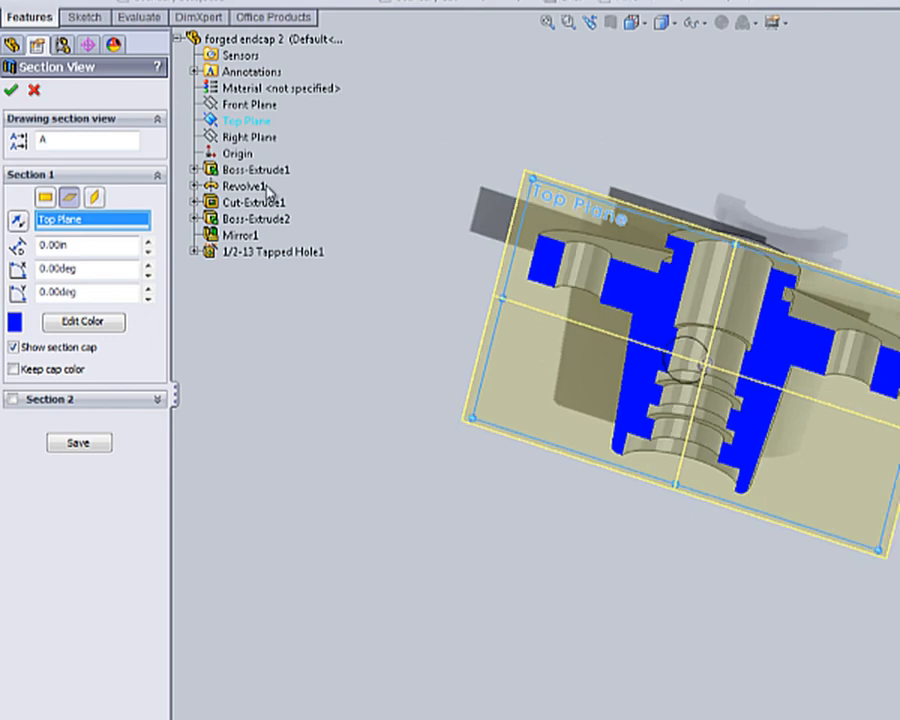
left_click(34, 90)
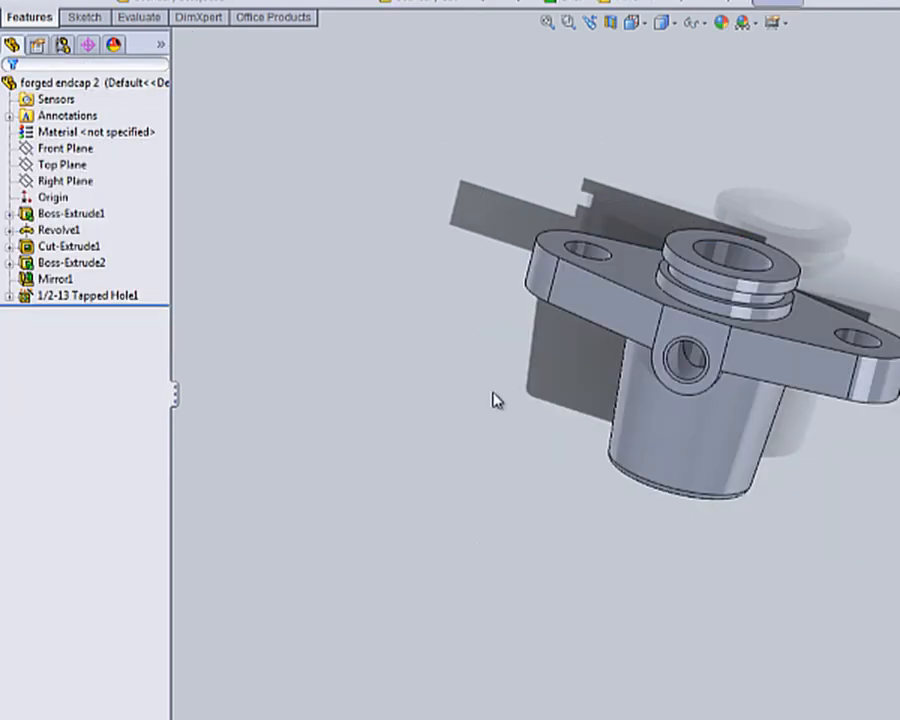